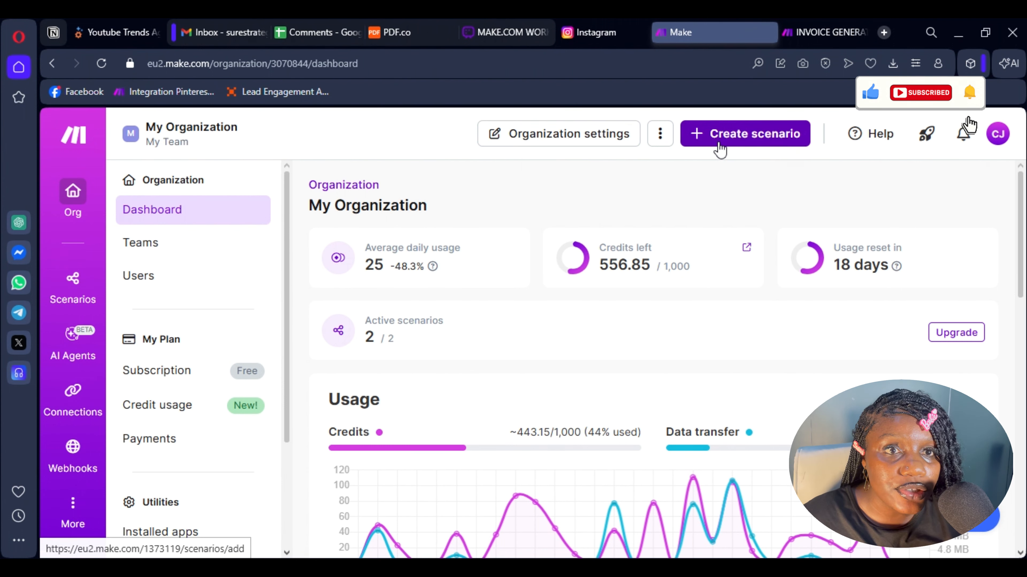
Create a new scenario and add the Google Sheets Search Rows module as its first module.
click(719, 149)
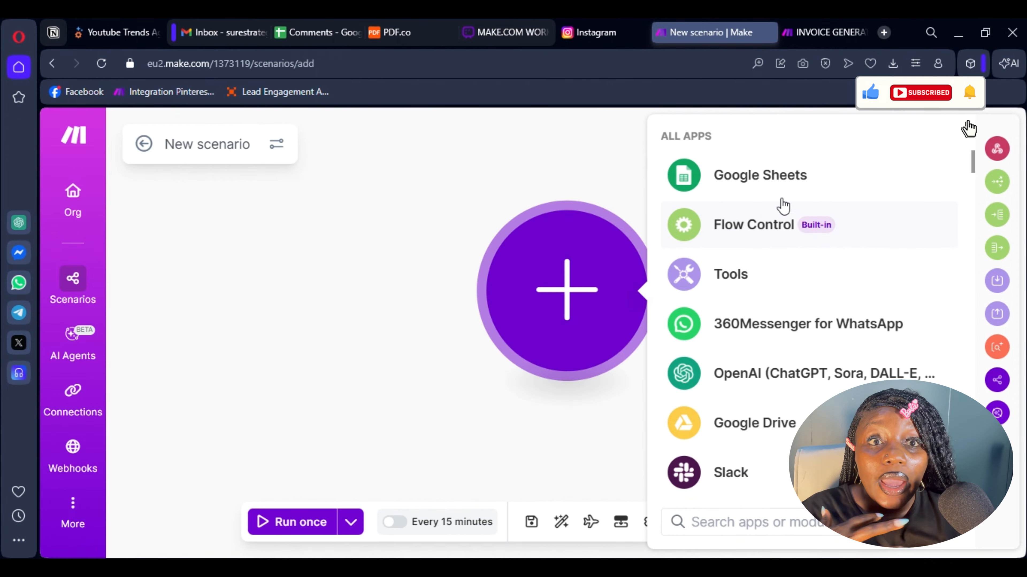
click(766, 187)
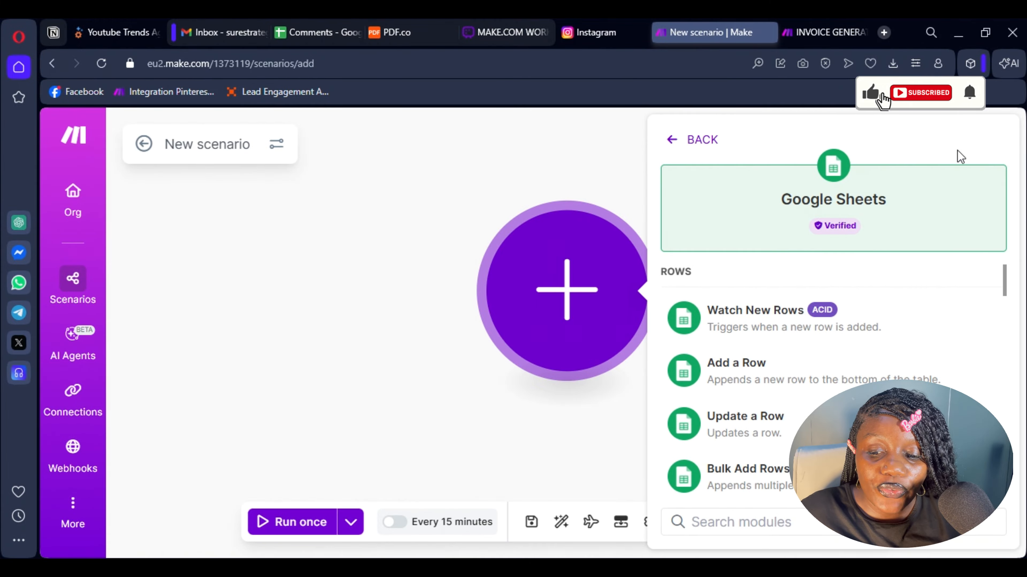
scroll(806, 342, down, 3)
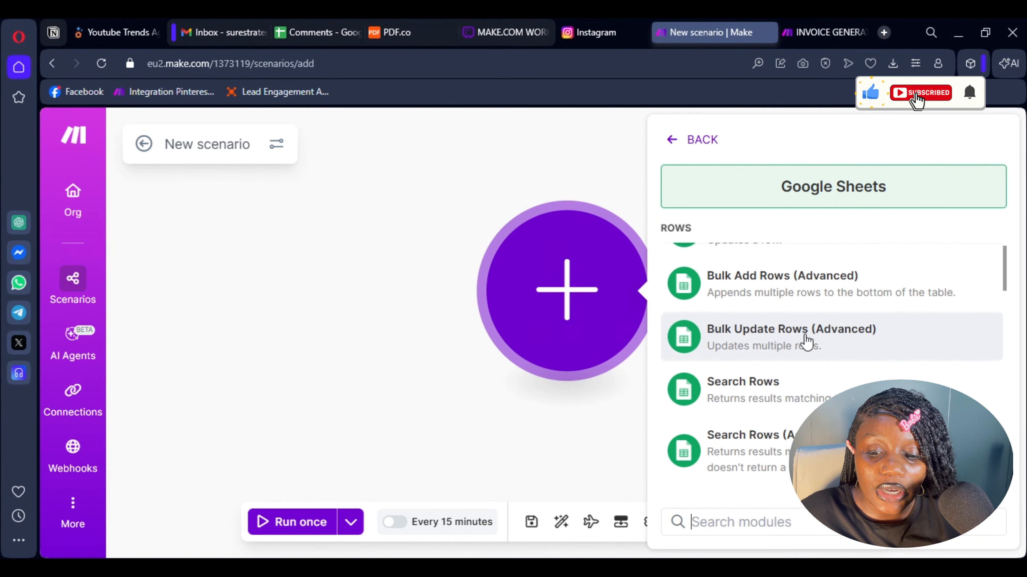
click(775, 406)
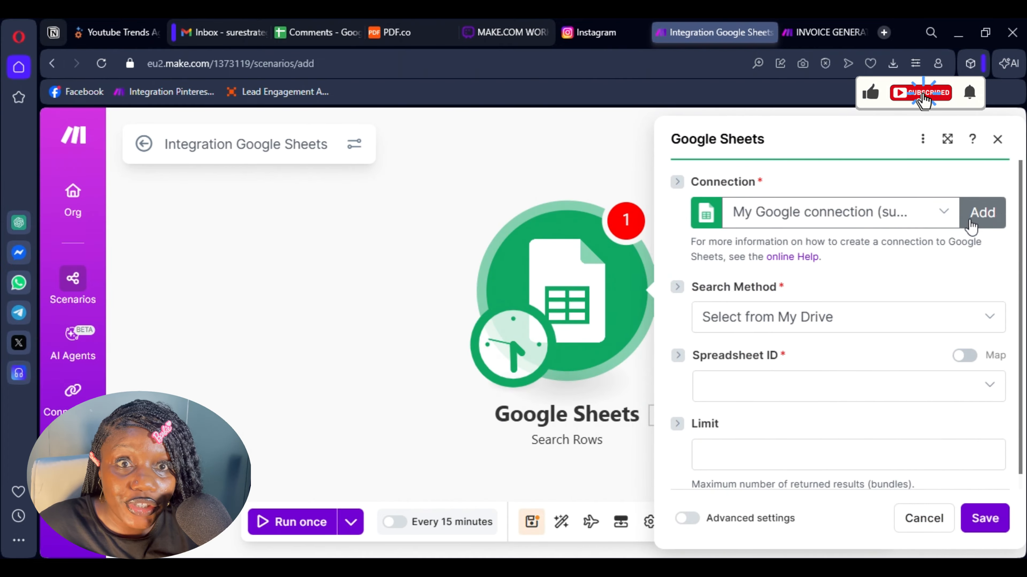
Switch the module to the second-to-last Google connection in the list and choose the Comments spreadsheet from My Drive.
click(805, 223)
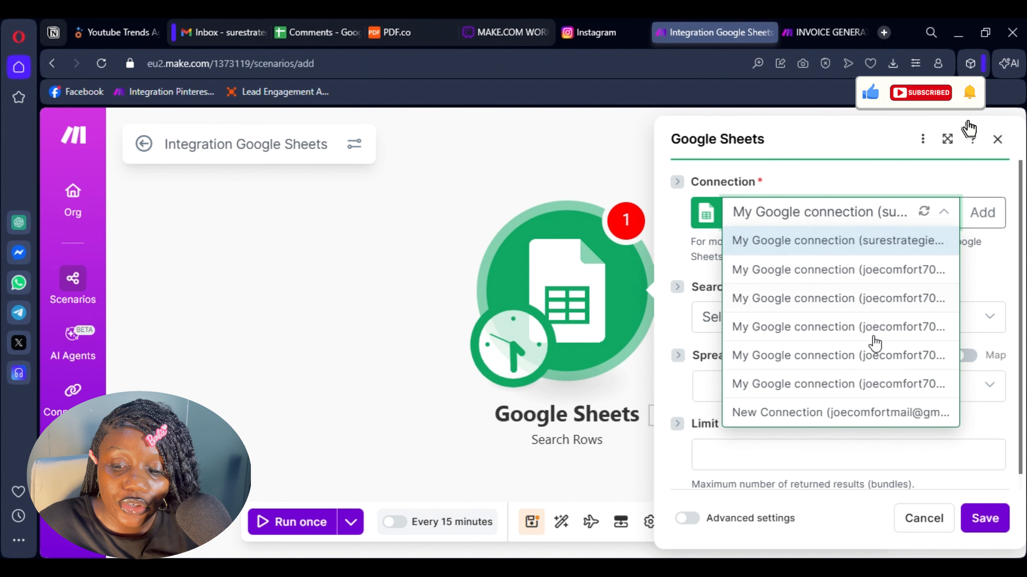
click(843, 389)
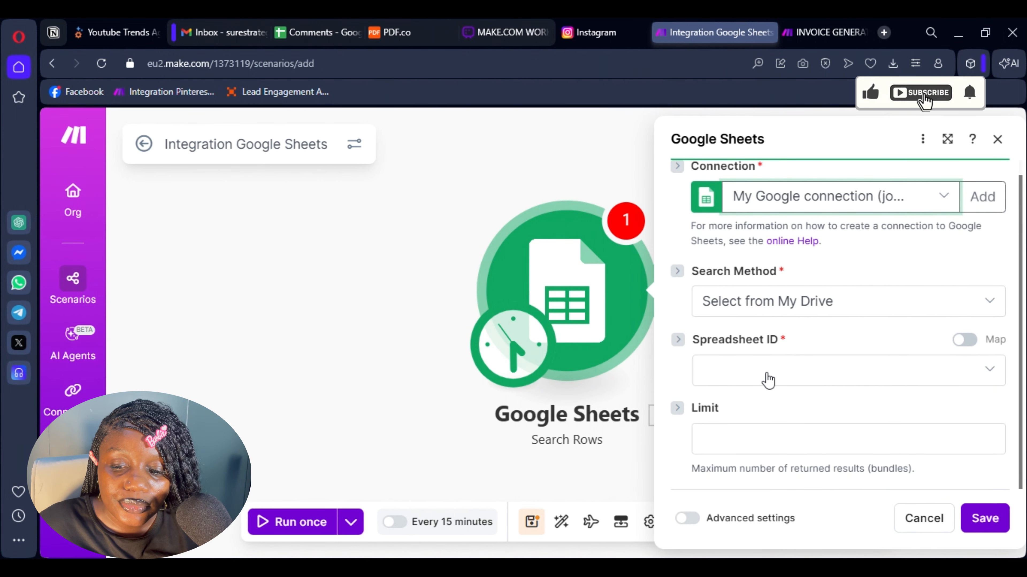
click(768, 380)
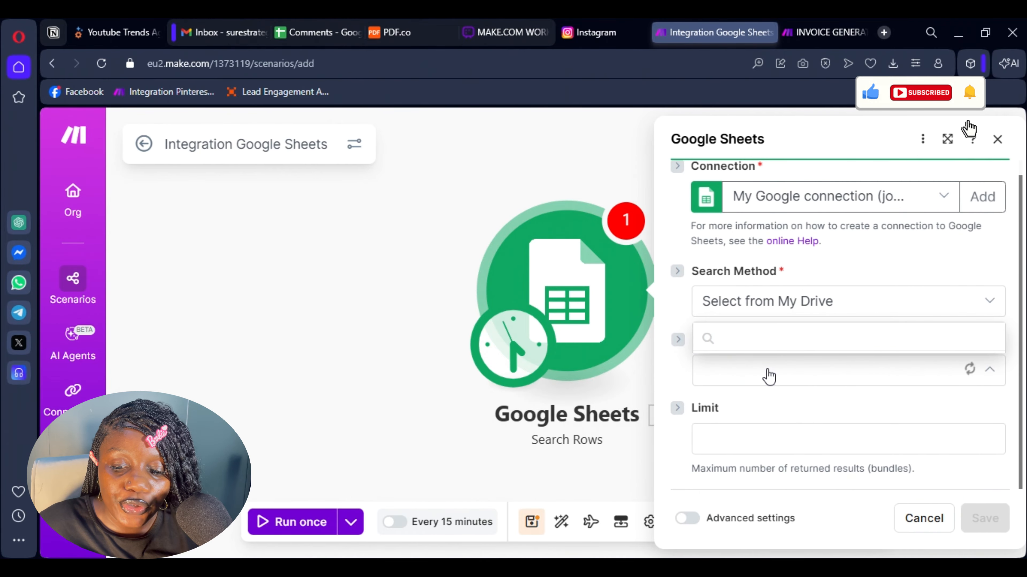
scroll(788, 475, down, 8)
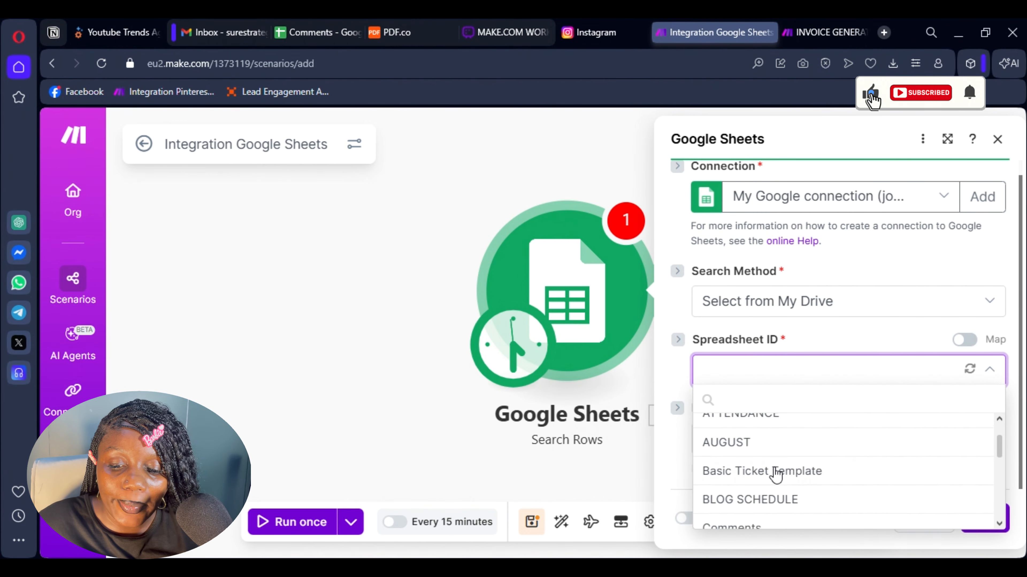
scroll(790, 482, down, 15)
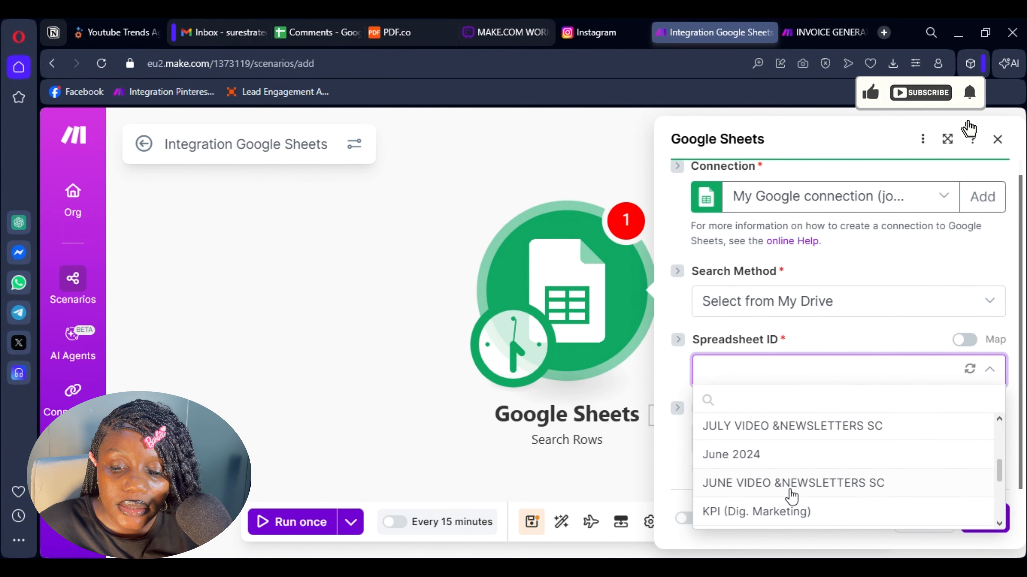
scroll(791, 497, down, 12)
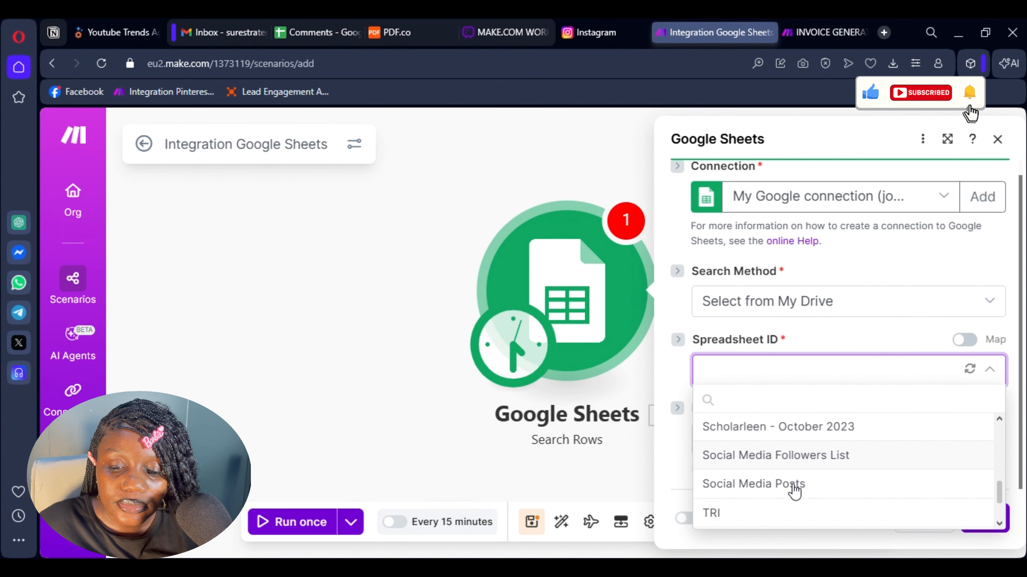
scroll(794, 492, up, 6)
click(766, 395)
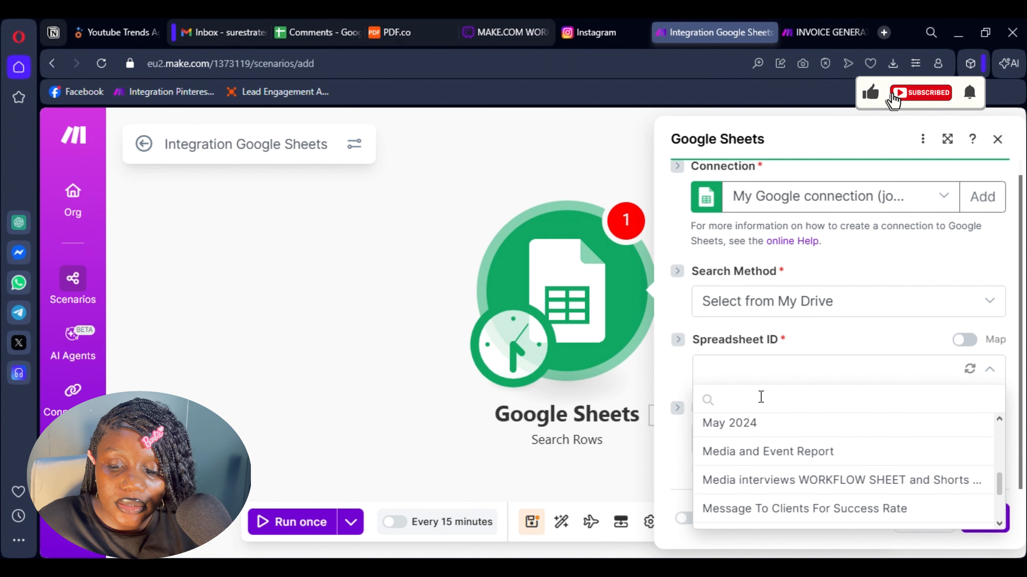
text(COMMEN)
click(732, 434)
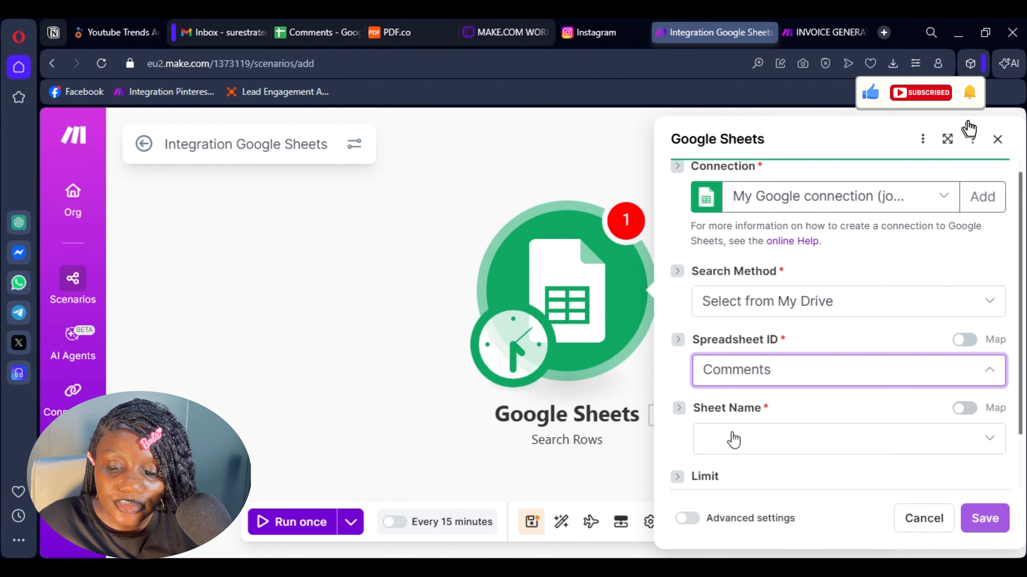
Set the sheet name to Invoice Reminder for the Comments spreadsheet.
scroll(768, 367, down, 1)
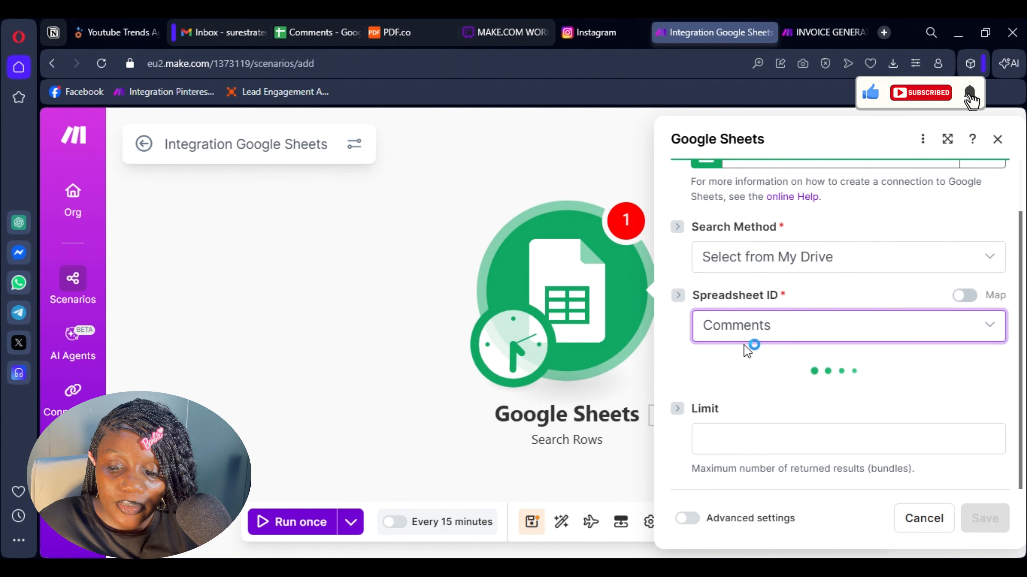
click(752, 394)
scroll(733, 280, down, 8)
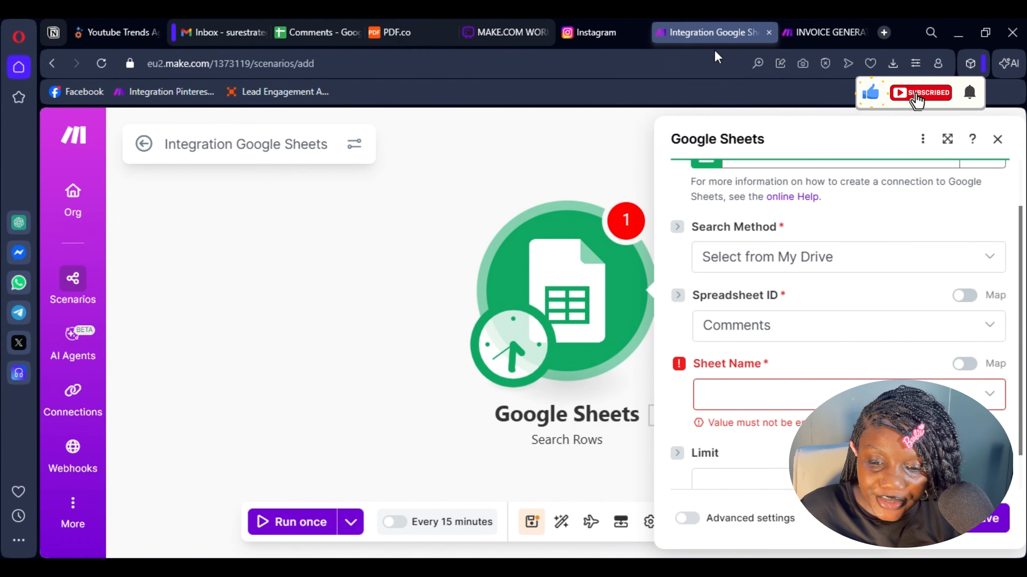
click(760, 396)
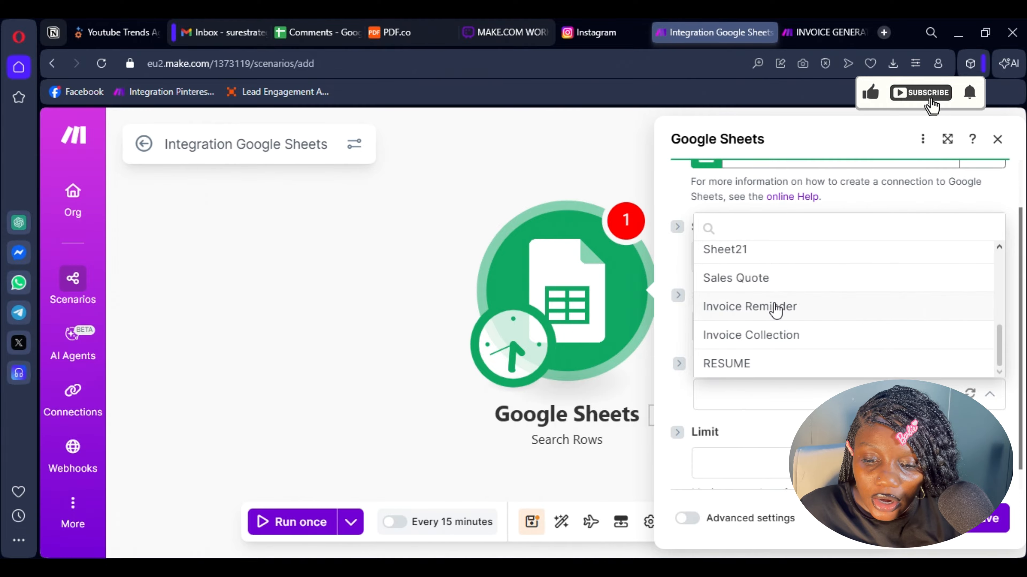
click(775, 307)
Set the Search Rows module's limit of returned results to 2.
scroll(799, 343, down, 5)
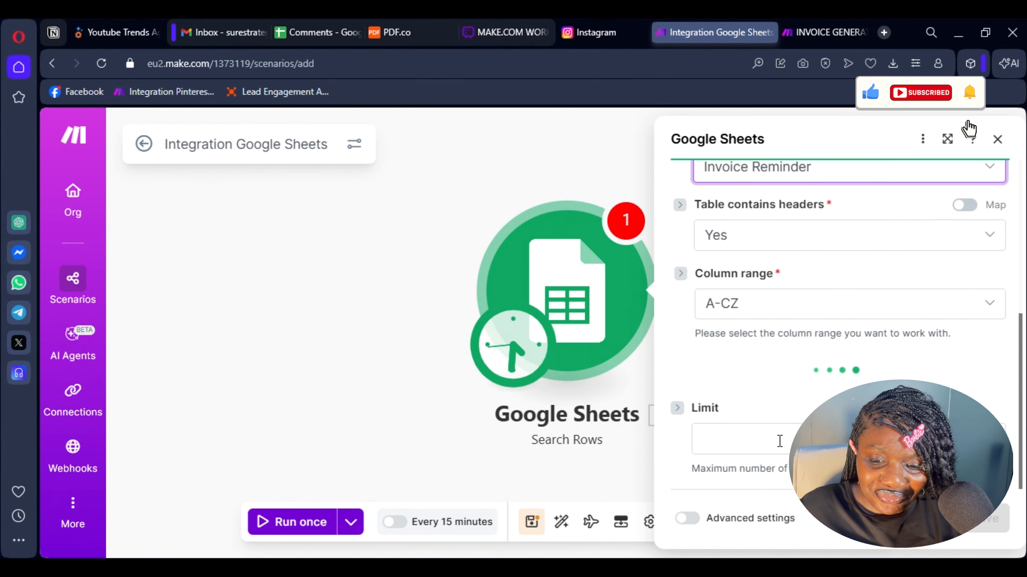
scroll(768, 441, down, 6)
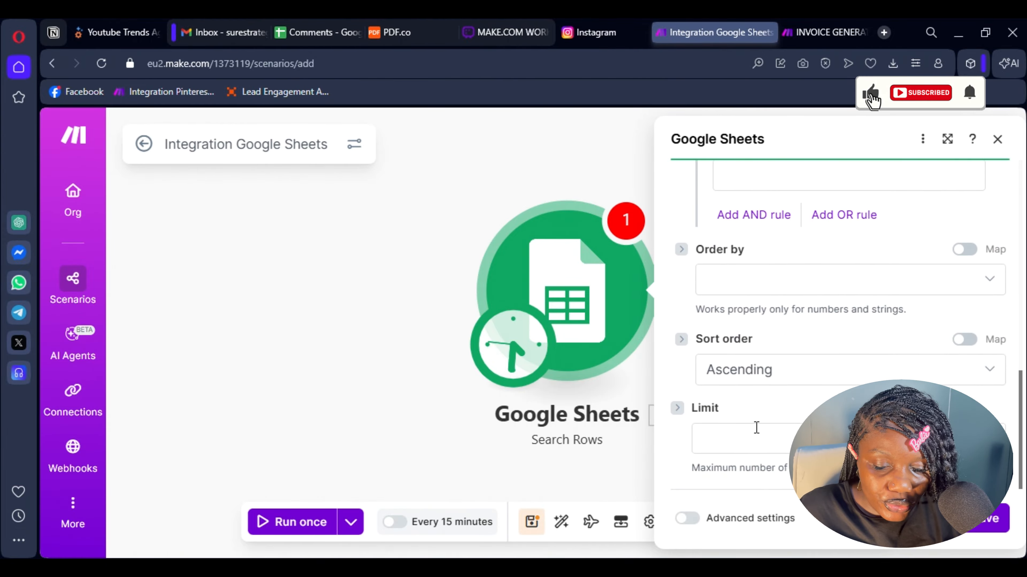
click(740, 440)
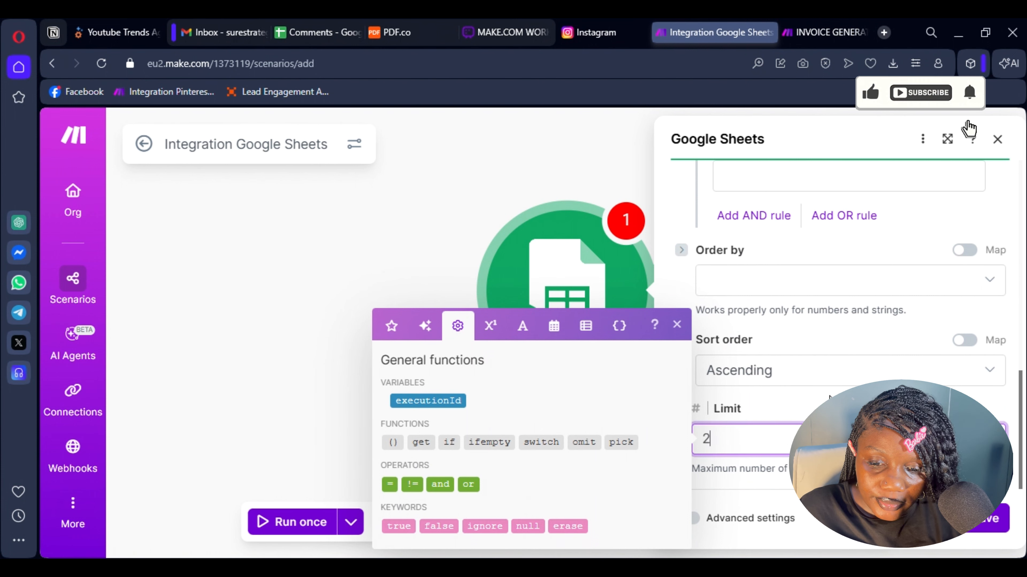
Choose the DAYS REMAINING (T) column as the field for the row filter.
scroll(791, 286, up, 4)
click(791, 248)
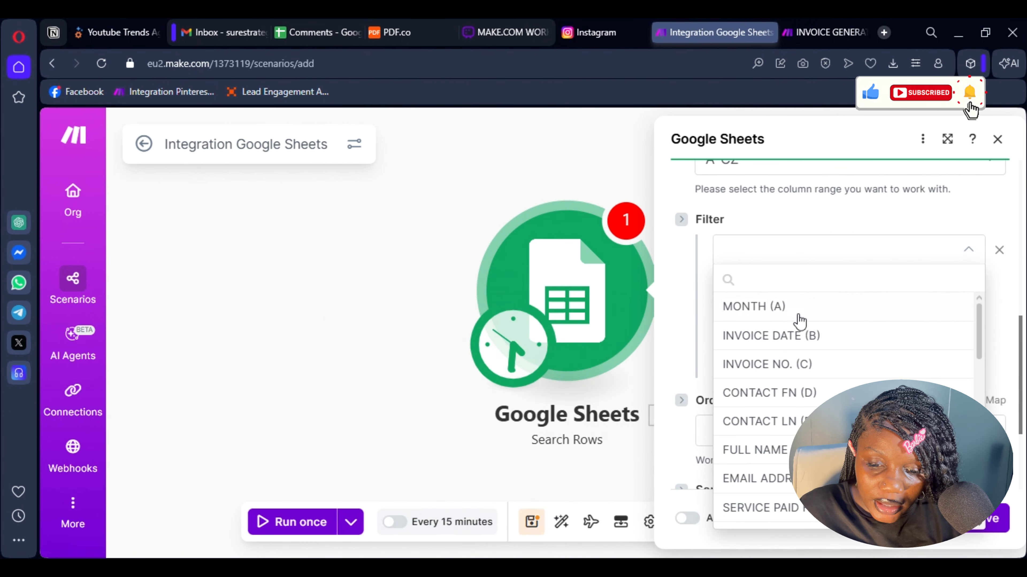
scroll(768, 388, down, 8)
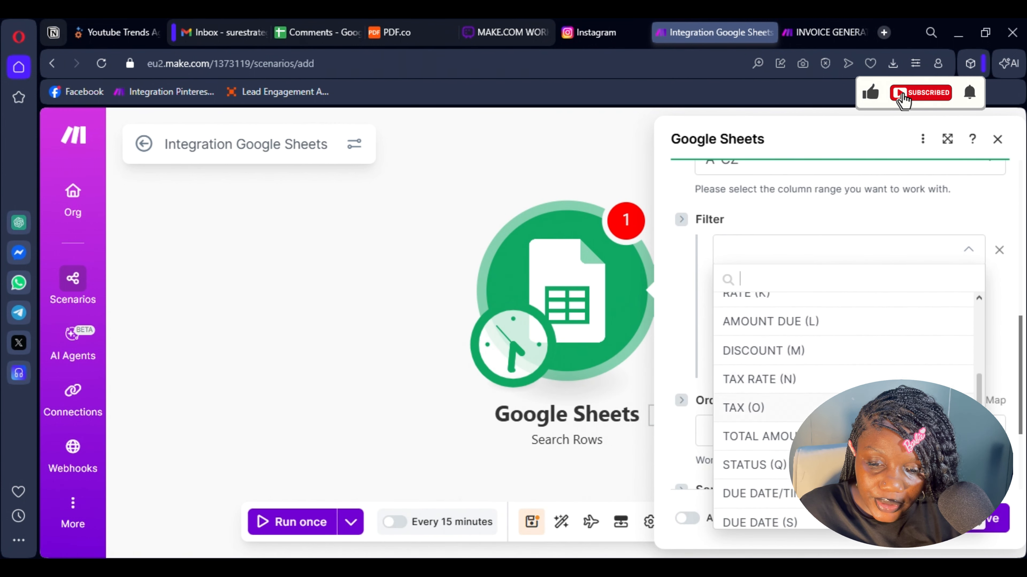
scroll(791, 398, up, 3)
scroll(790, 401, down, 3)
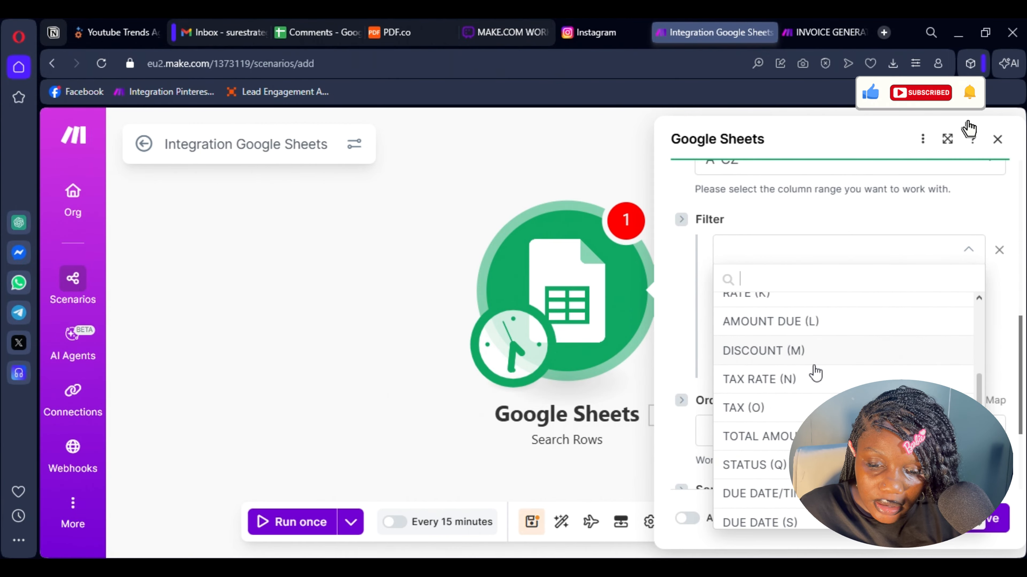
scroll(804, 387, down, 6)
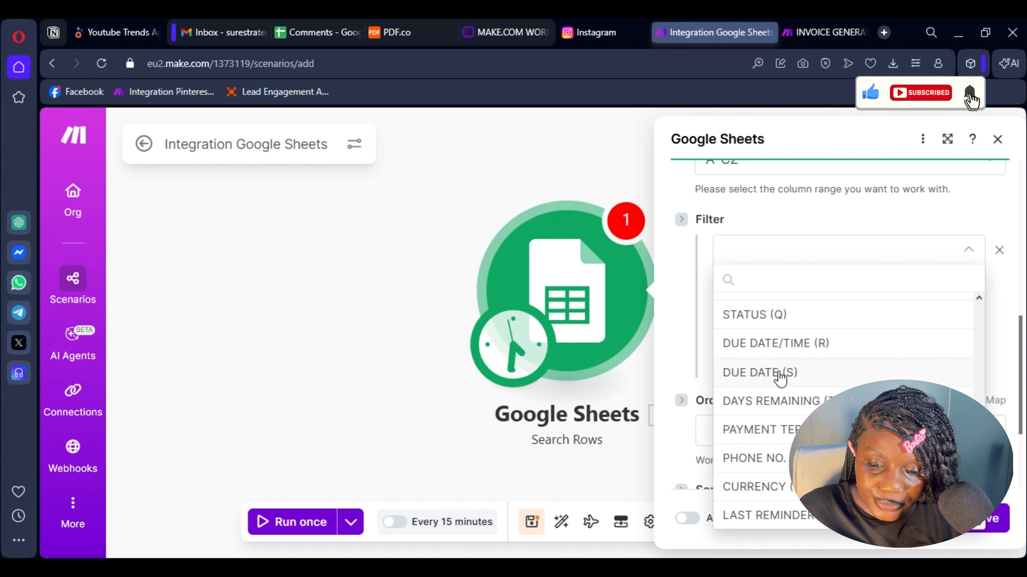
scroll(792, 336, down, 2)
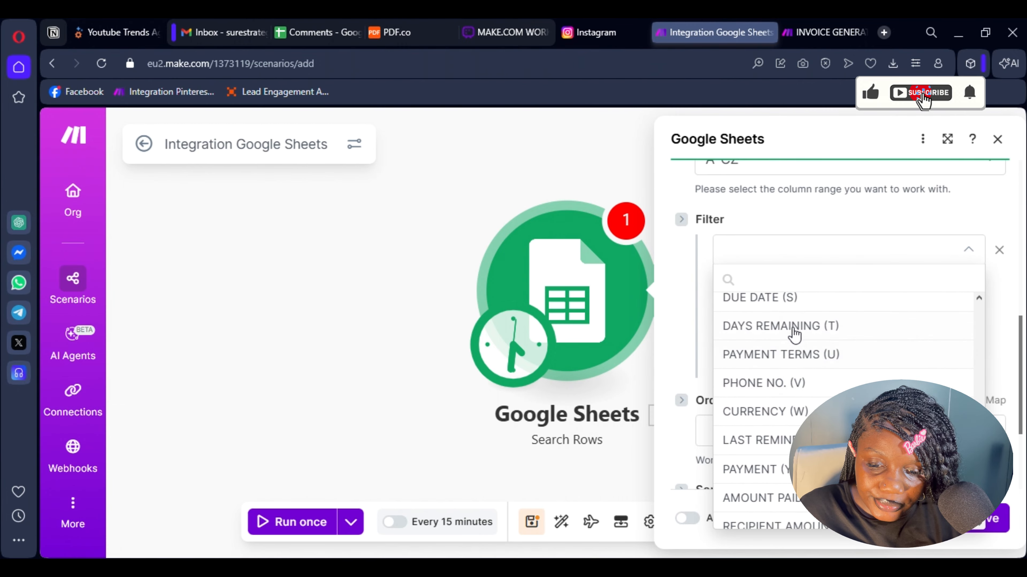
scroll(796, 348, up, 2)
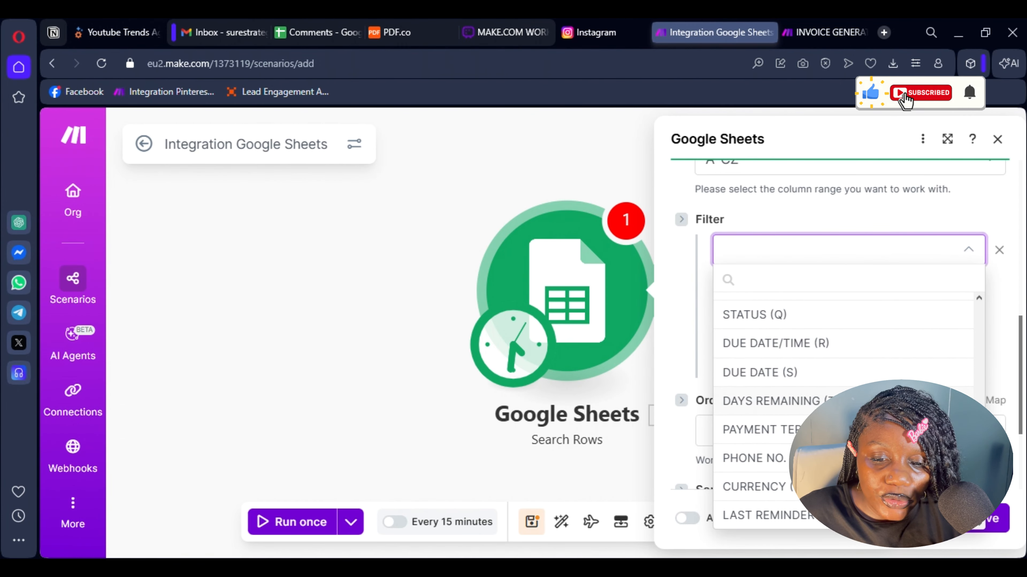
click(788, 401)
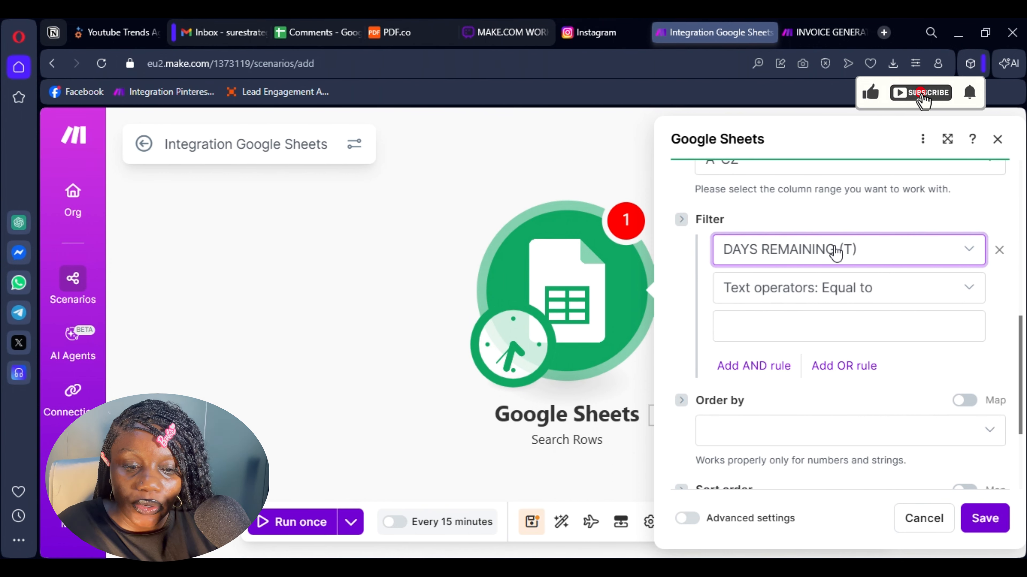
Complete the DAYS REMAINING filter with the numeric operator Equal to and the value 21.
click(821, 325)
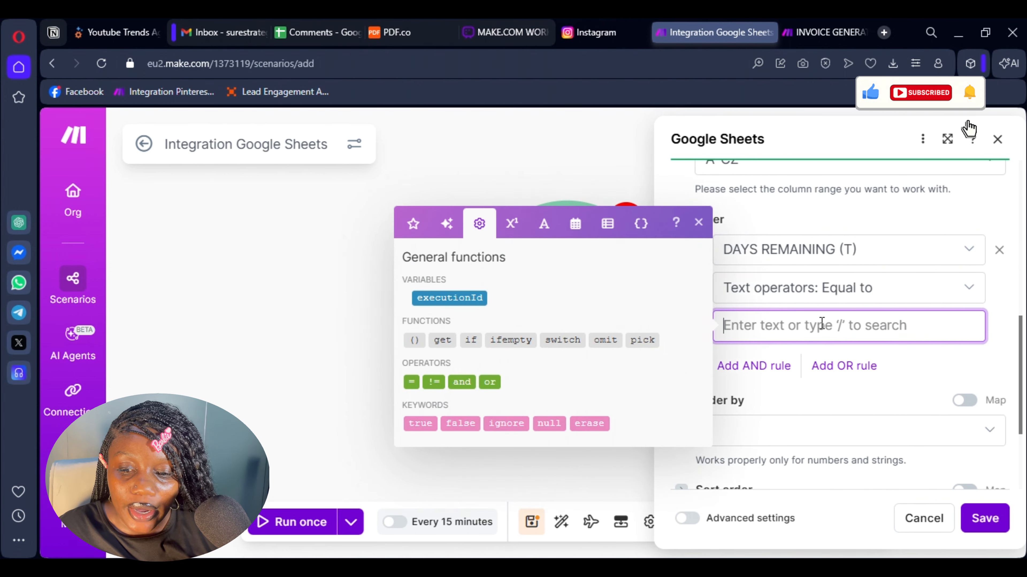
click(849, 251)
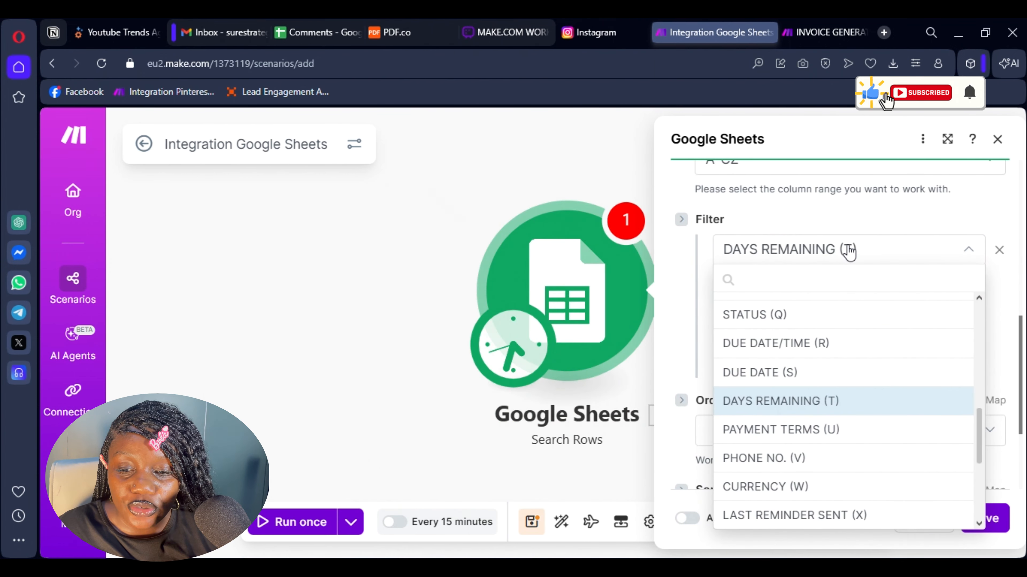
click(796, 335)
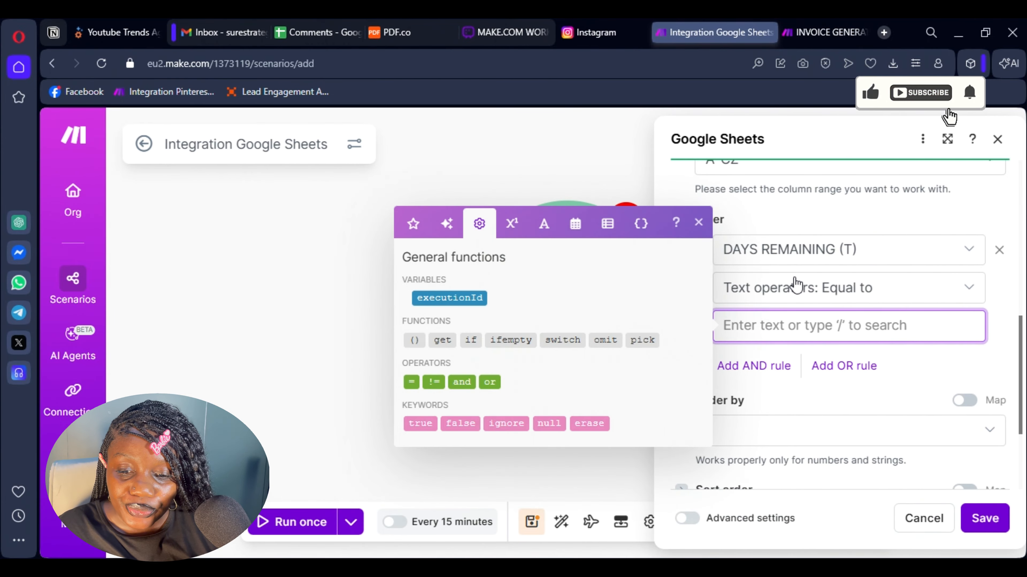
click(796, 287)
scroll(793, 447, down, 5)
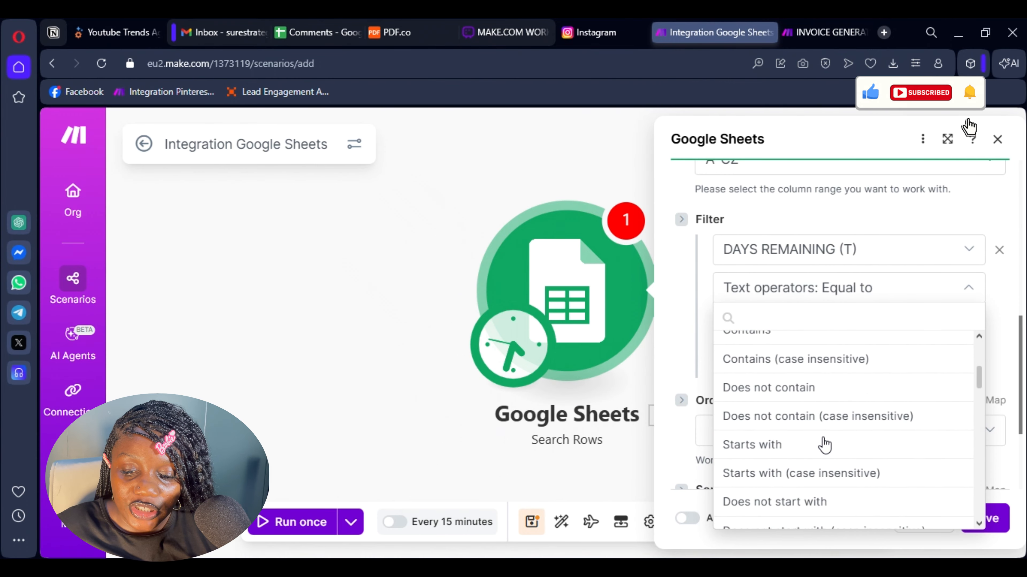
scroll(793, 455, down, 5)
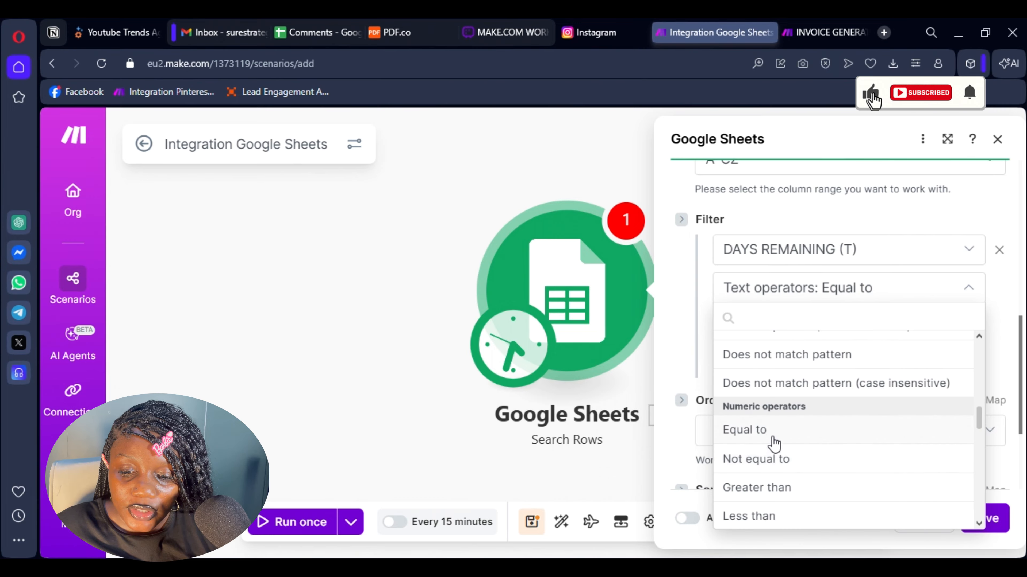
click(773, 431)
click(772, 328)
text(21)
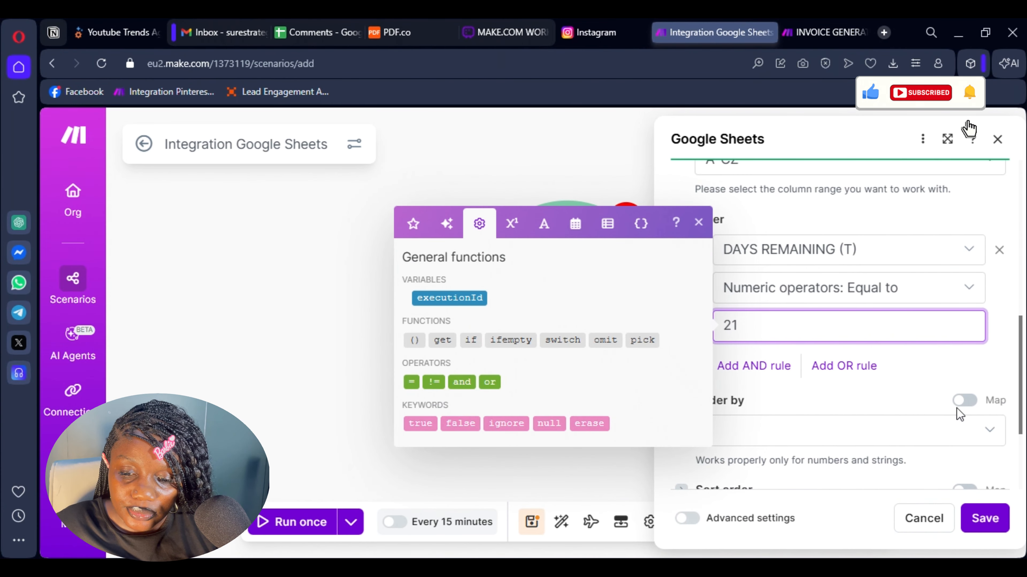
click(923, 366)
Set the limit of returned results to 1 and save the Search Rows module settings.
scroll(747, 339, down, 3)
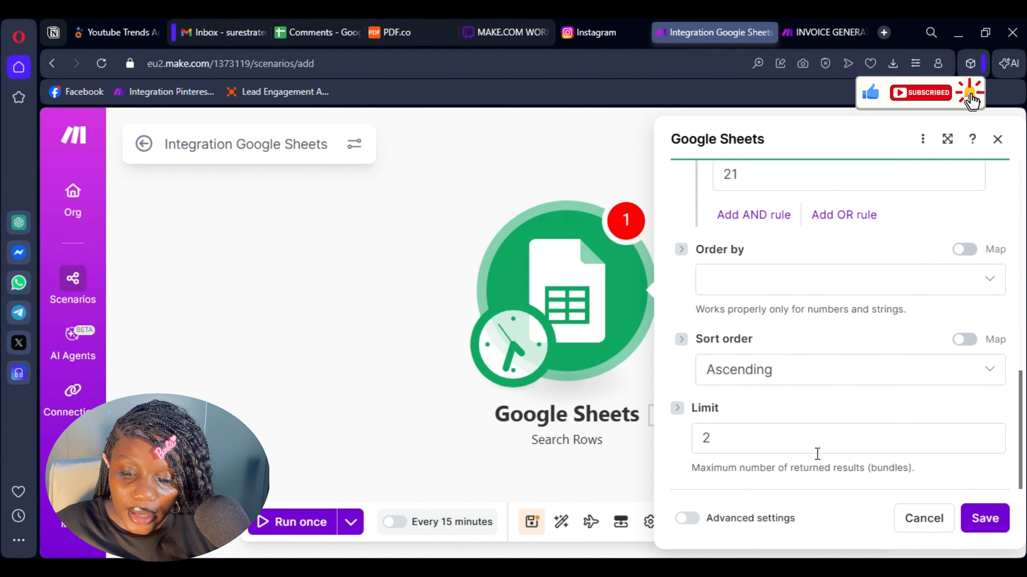
click(793, 440)
key(BackSpace)
text(1)
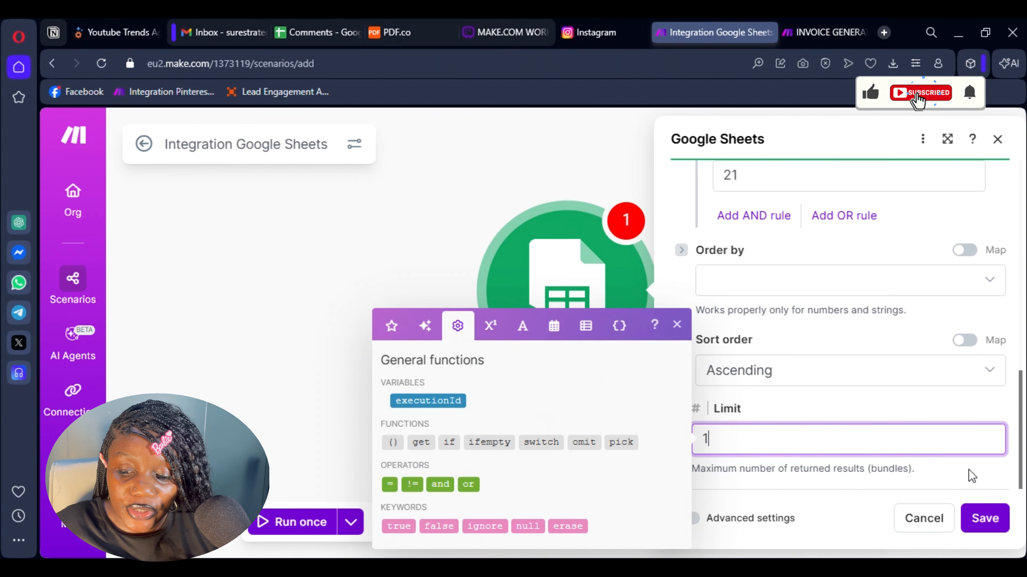
click(985, 518)
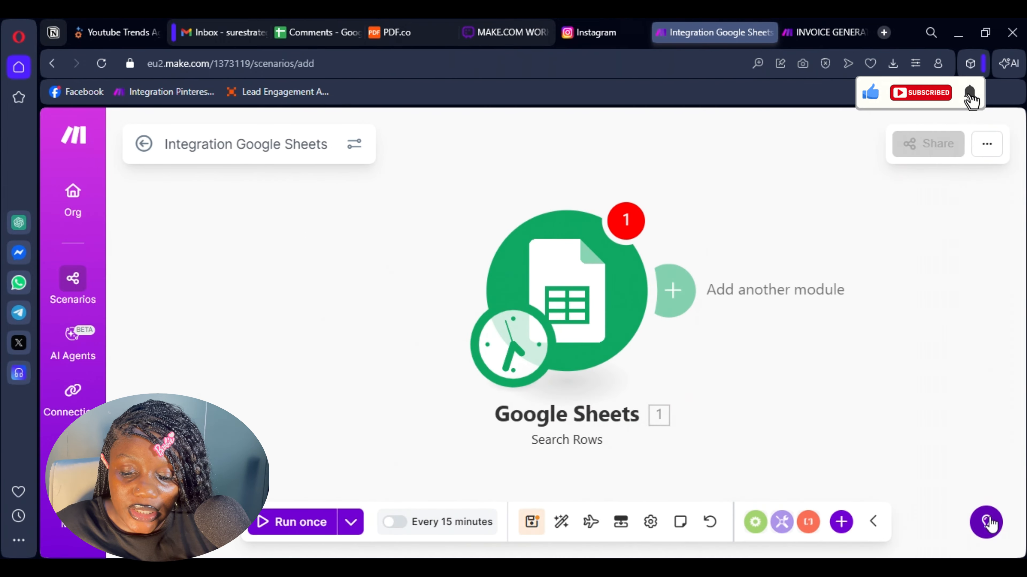
Save the scenario containing the Google Sheets Search Rows module.
click(532, 522)
click(648, 391)
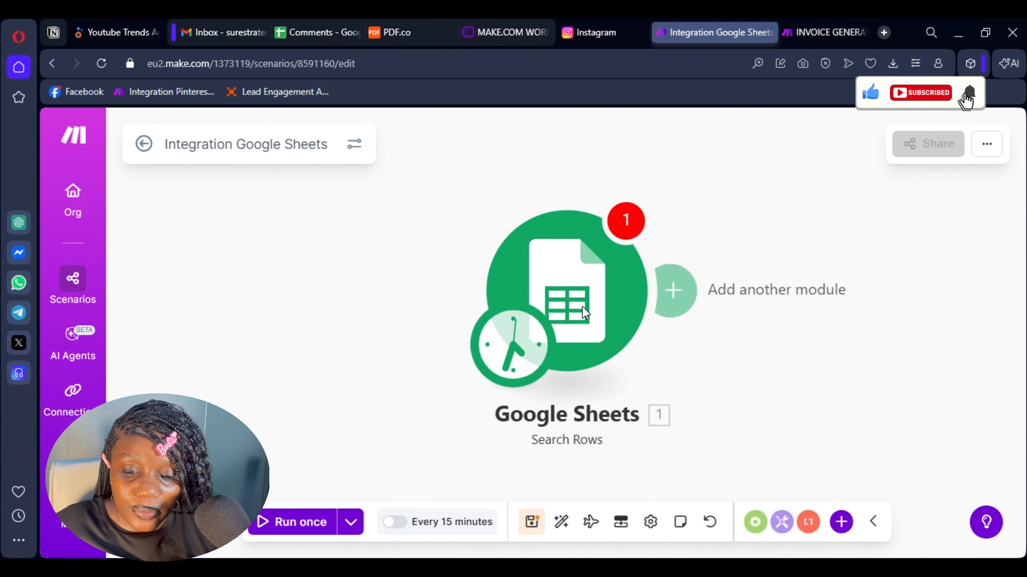
Review the filter in the Search Rows module's settings, then save both the module and the scenario again.
click(585, 312)
scroll(849, 363, down, 5)
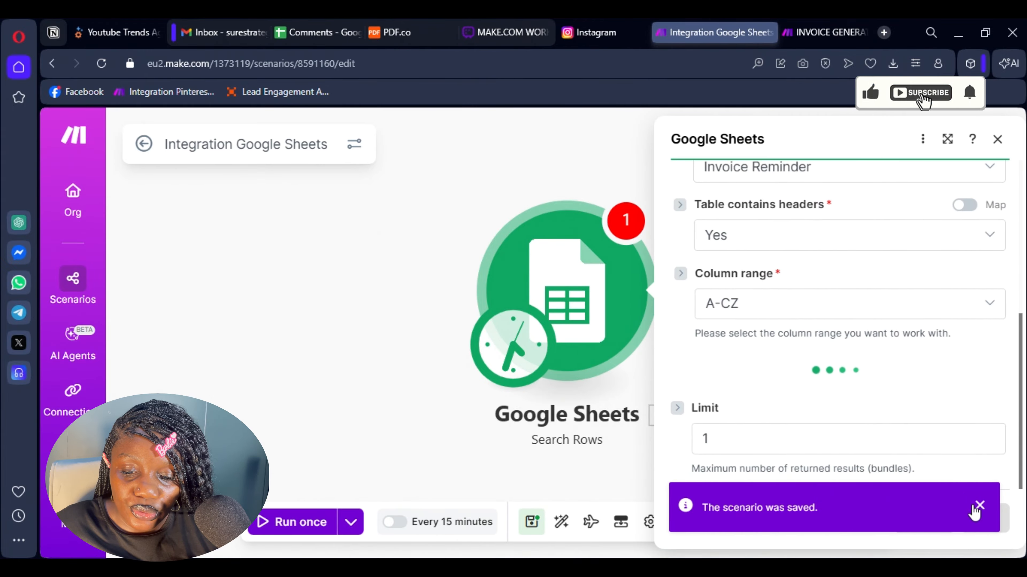
click(983, 511)
scroll(835, 377, up, 2)
scroll(834, 376, down, 3)
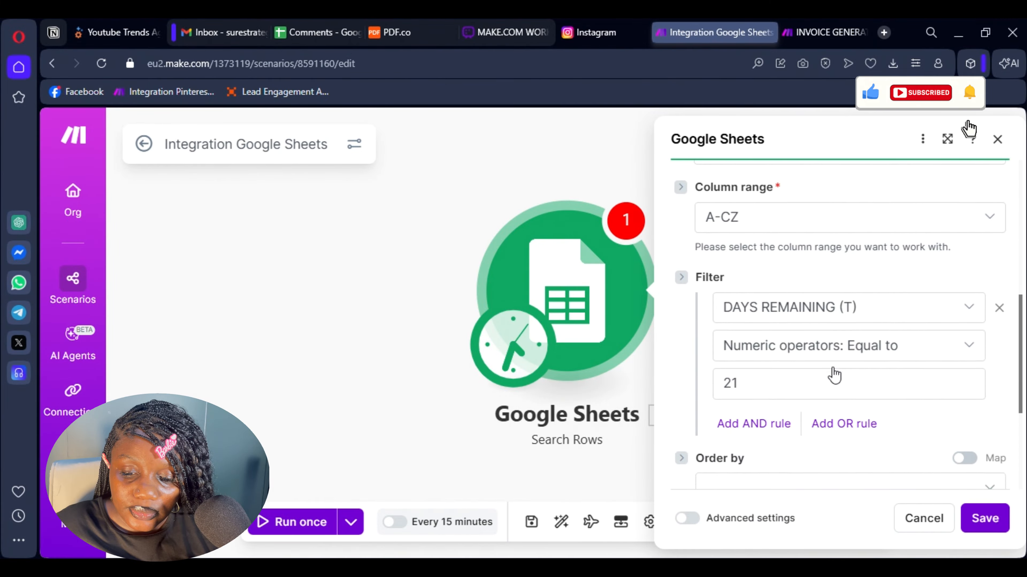
scroll(834, 374, down, 3)
click(983, 519)
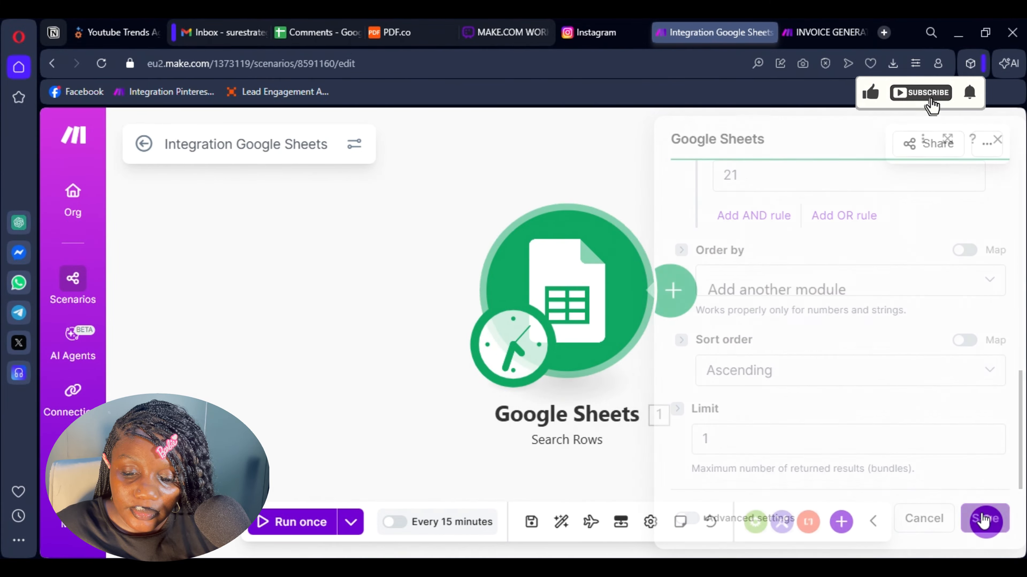
click(532, 523)
scroll(727, 384, down, 3)
drag(728, 385, 513, 366)
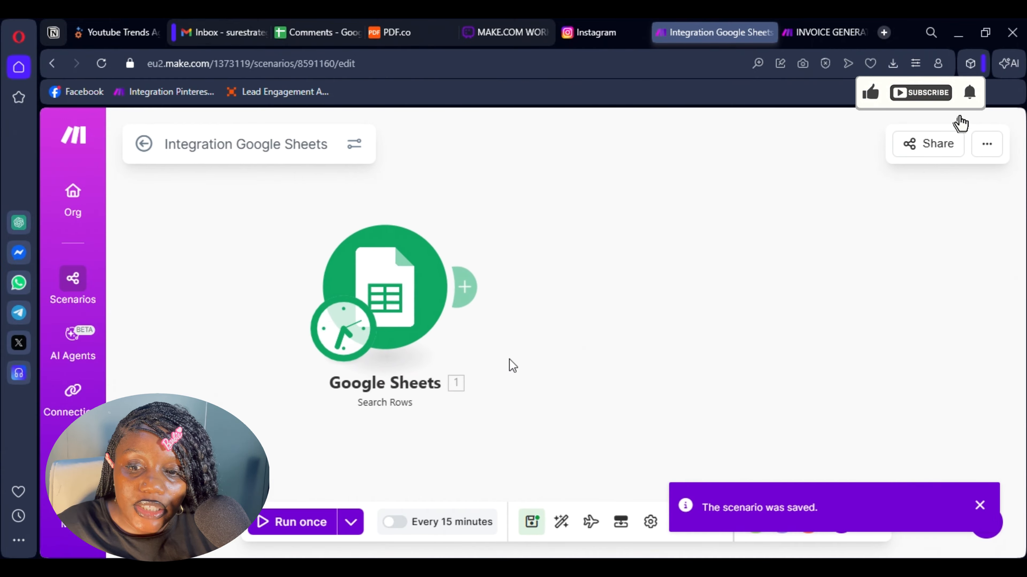
Add a Google Sheets Create a Spreadsheet from a Template module after the Search Rows module.
click(825, 29)
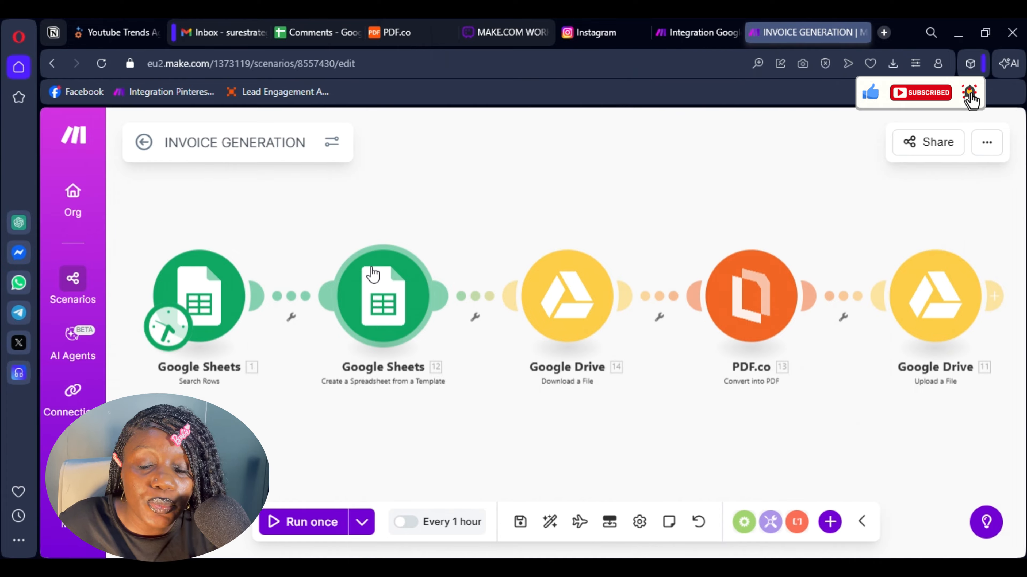
click(685, 33)
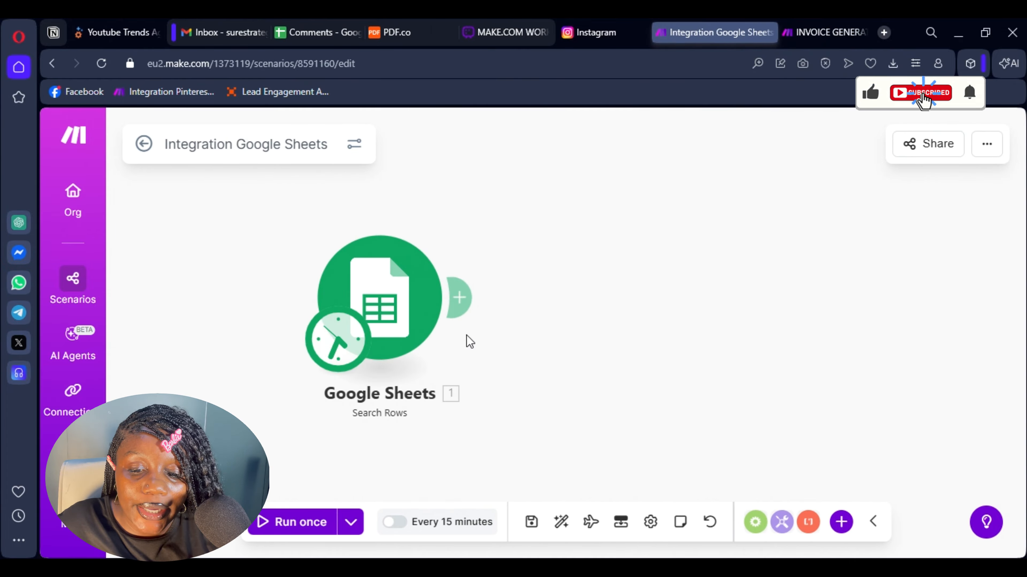
click(459, 297)
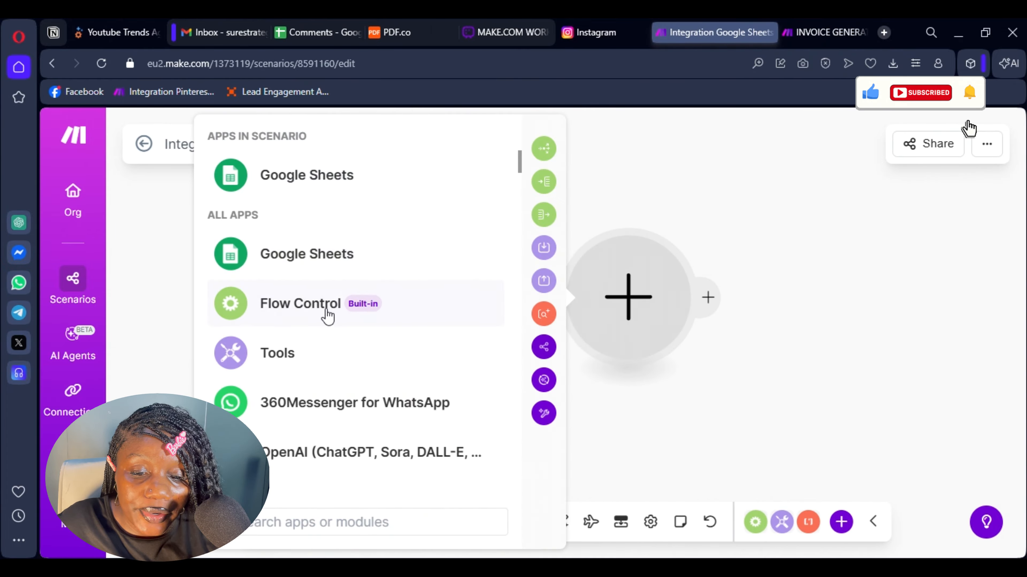
click(307, 261)
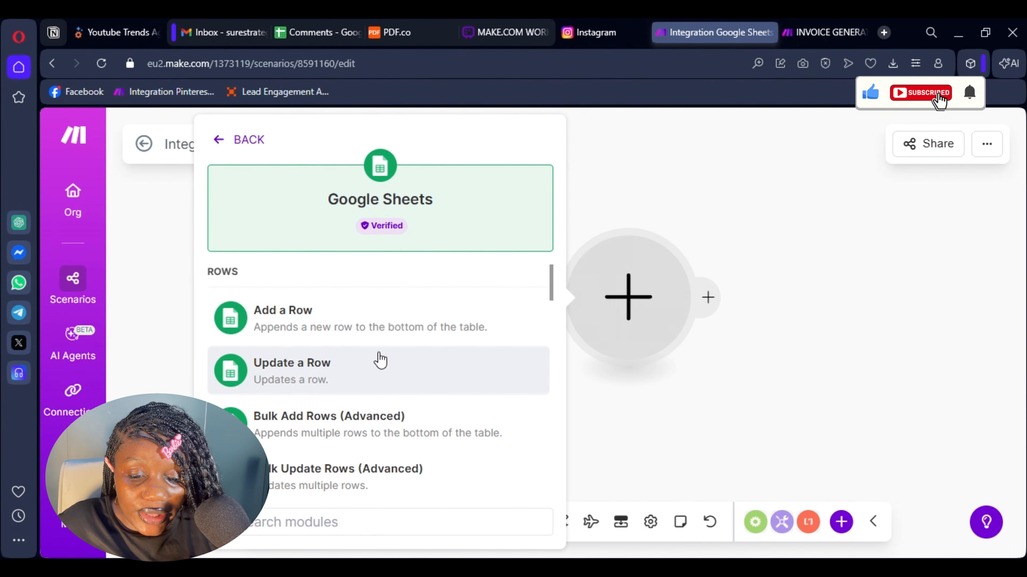
scroll(380, 360, down, 10)
scroll(322, 404, down, 3)
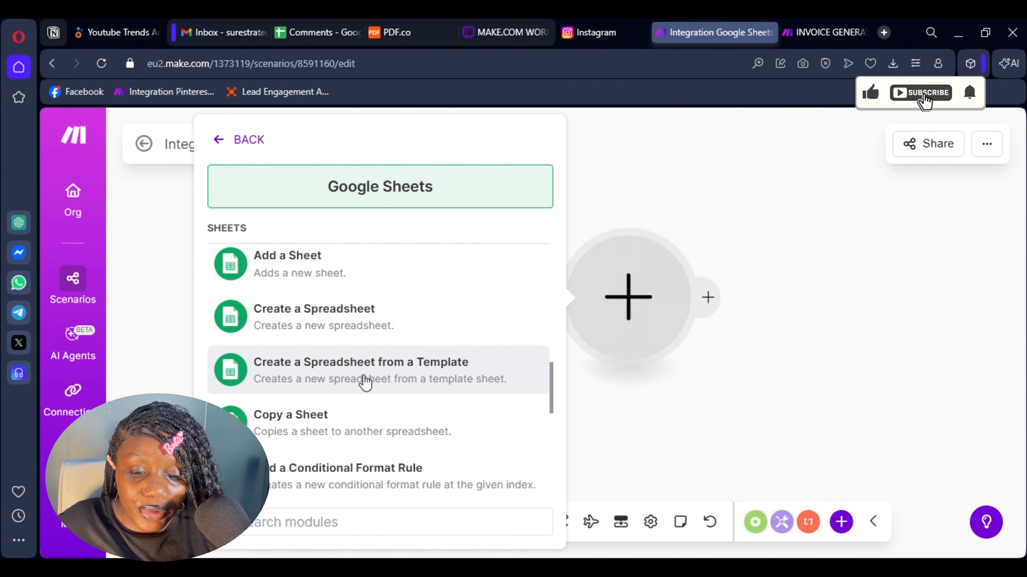
click(362, 383)
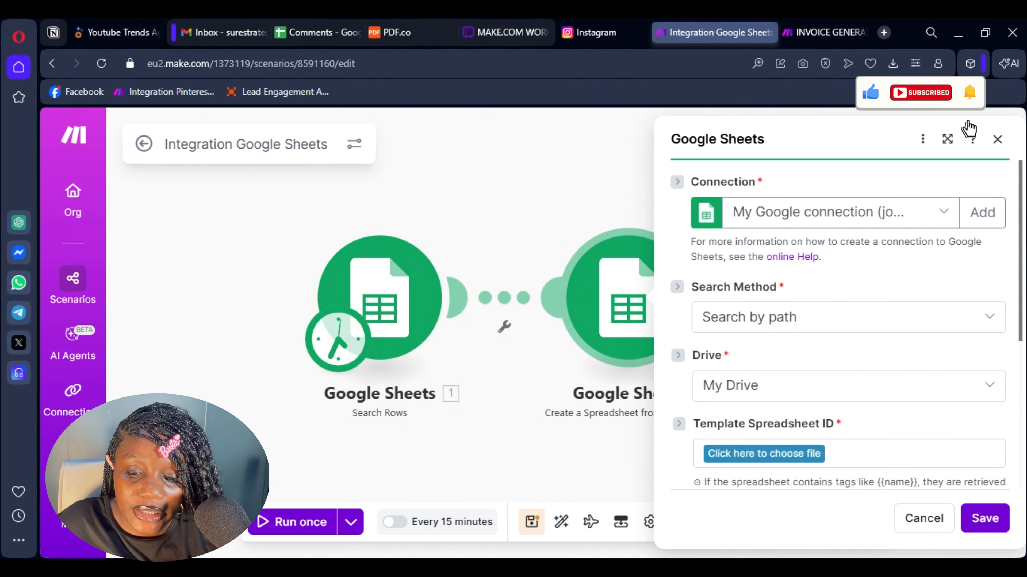
Check the connection of the matching template module in the INVOICE GENERATION scenario and select the same "New Connection" for the new module.
scroll(936, 320, down, 2)
scroll(885, 308, up, 2)
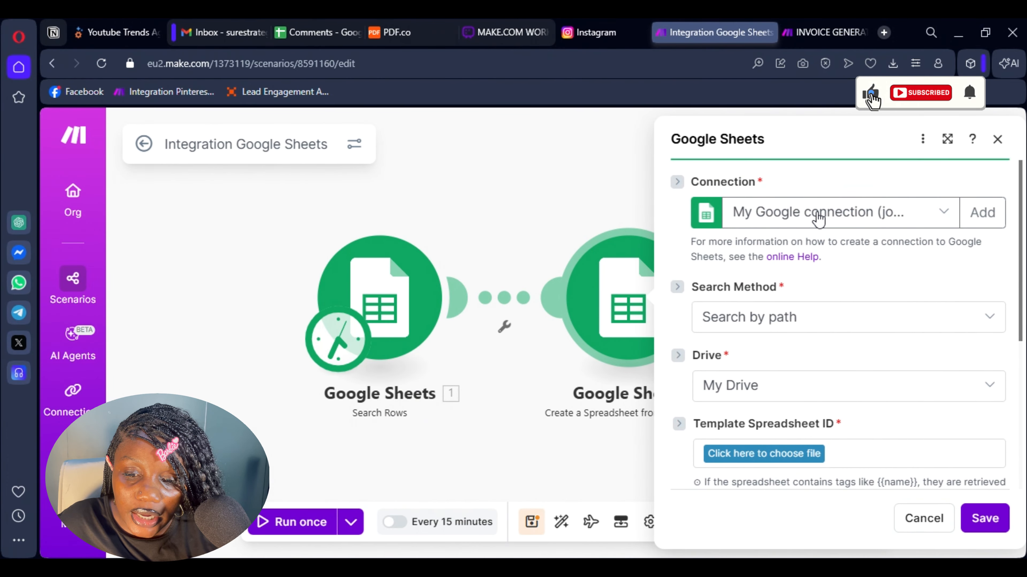
scroll(824, 268, down, 2)
scroll(830, 255, up, 2)
scroll(821, 292, down, 3)
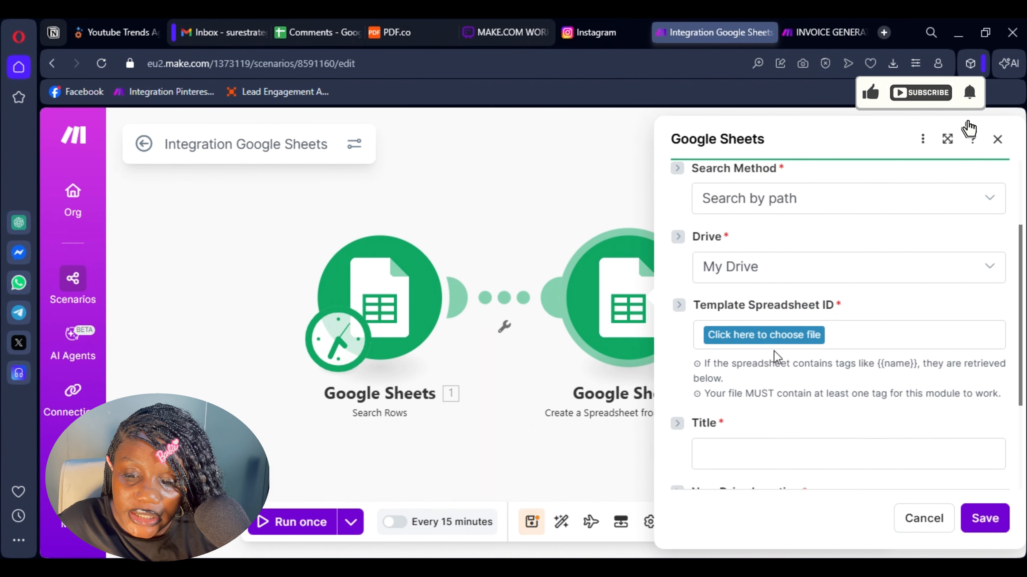
scroll(774, 357, up, 3)
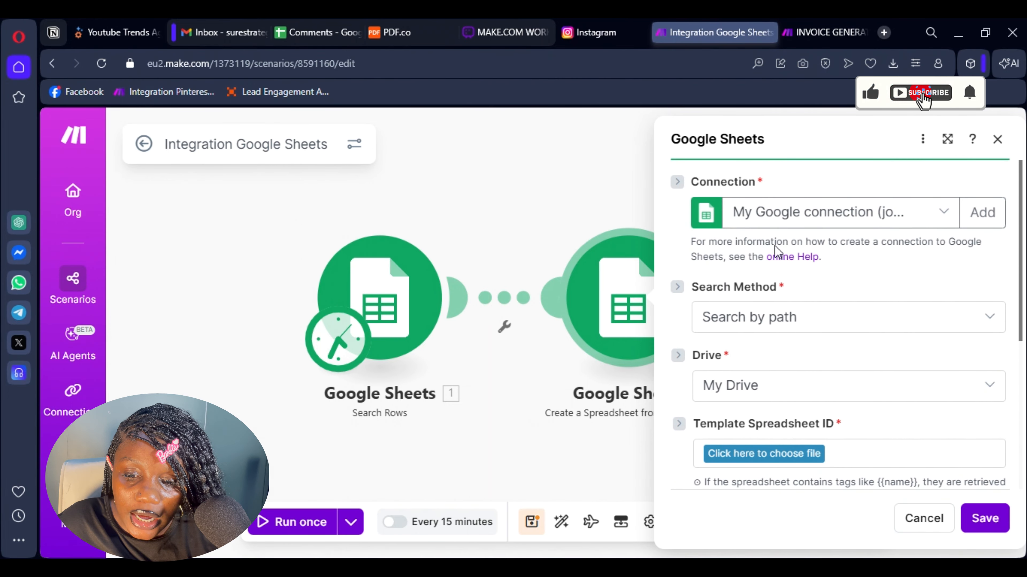
click(825, 32)
click(399, 326)
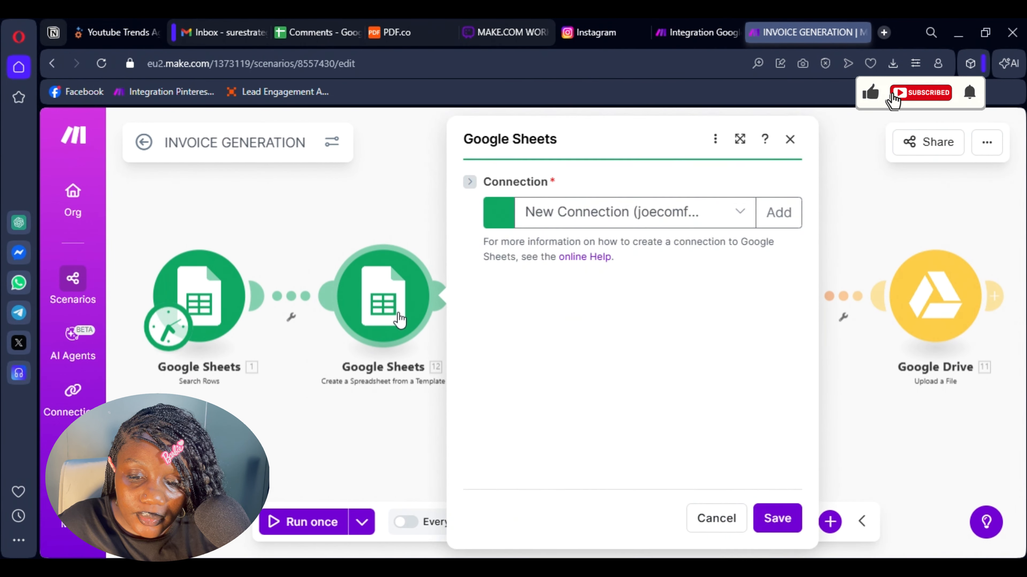
click(692, 32)
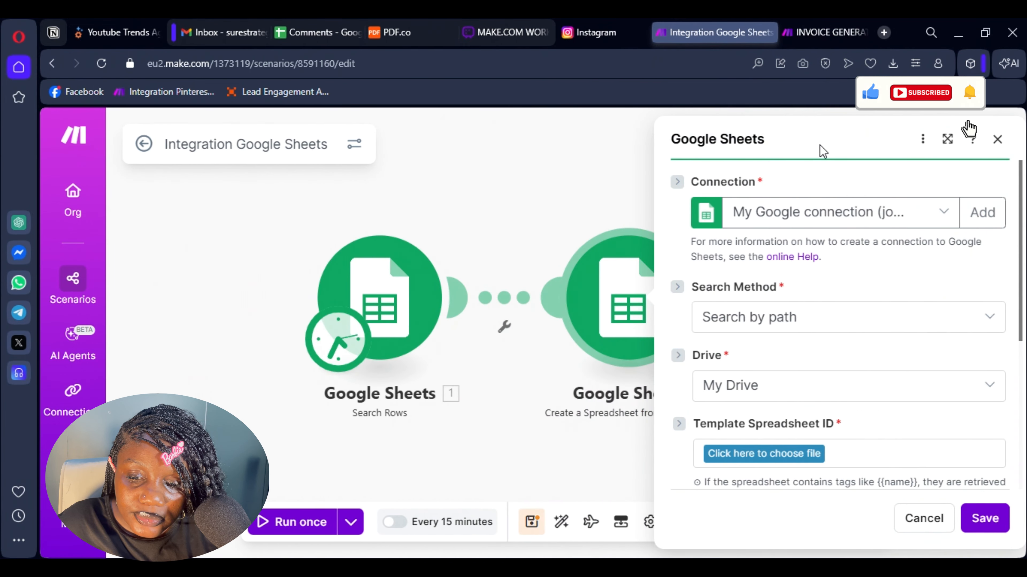
click(795, 214)
click(799, 420)
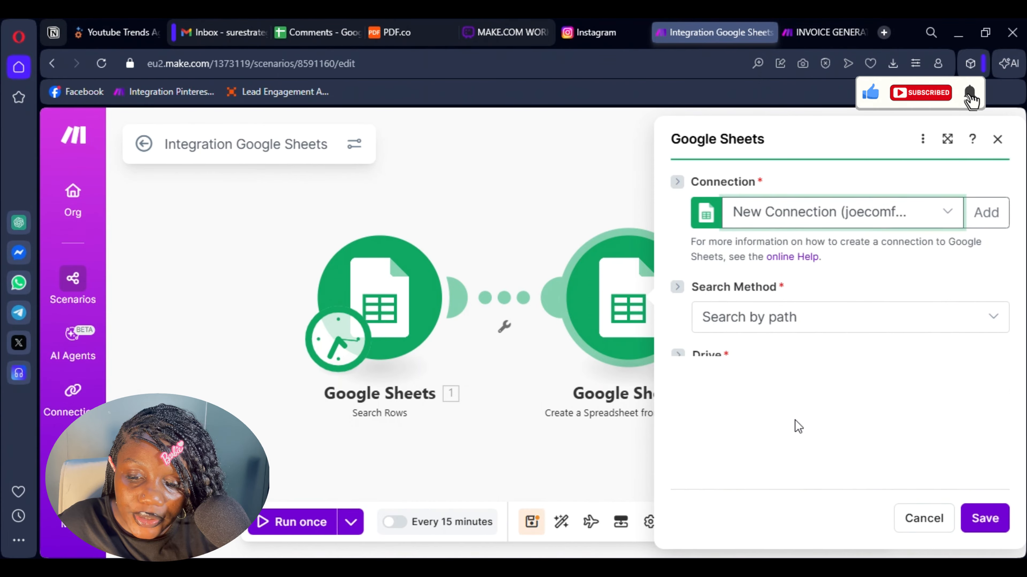
Set the new spreadsheet's title to "Invoice for" followed by the CONTACT FN (D) value from Search Rows.
scroll(803, 356, down, 5)
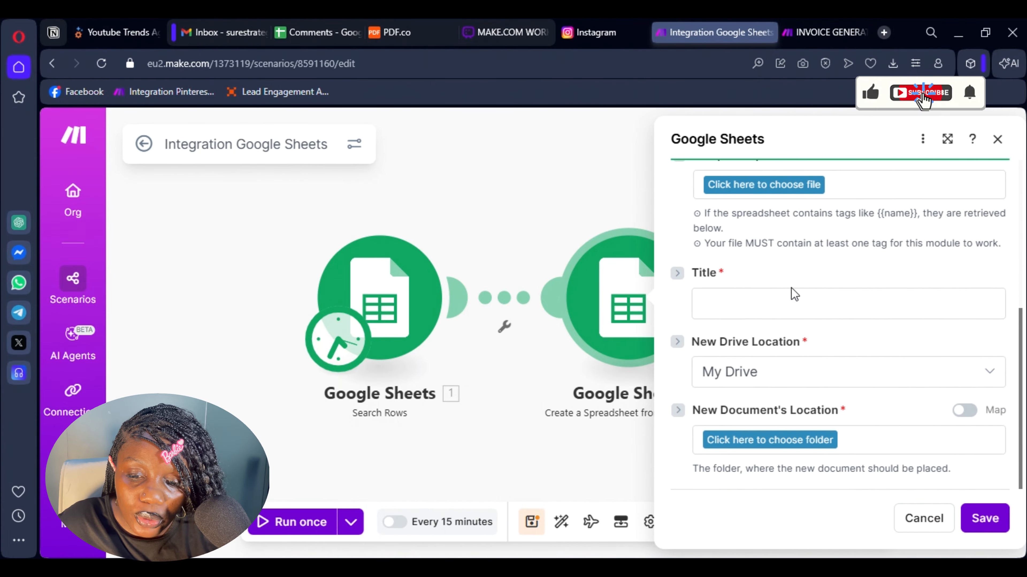
click(776, 307)
text(i)
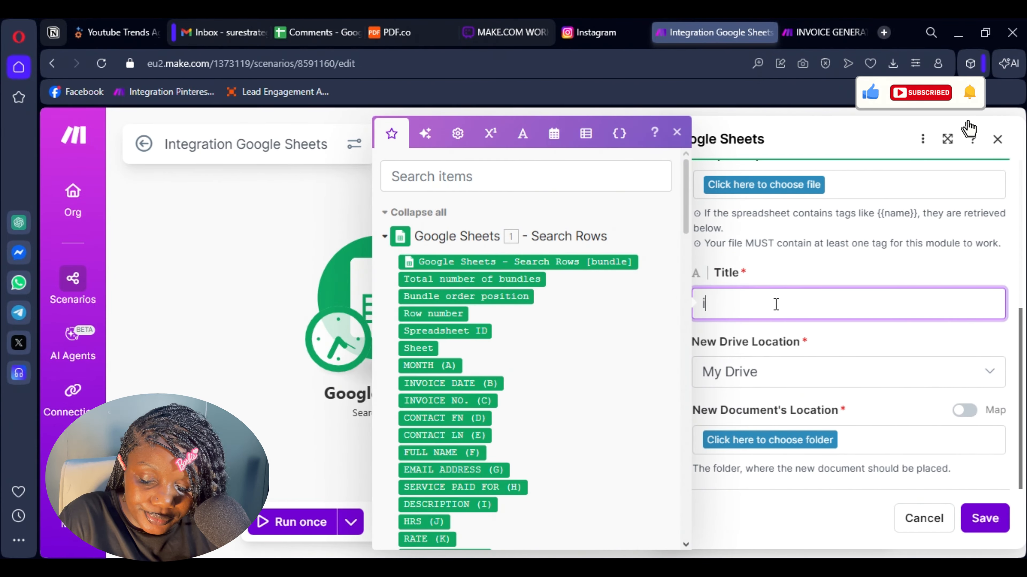
text(NVOICE)
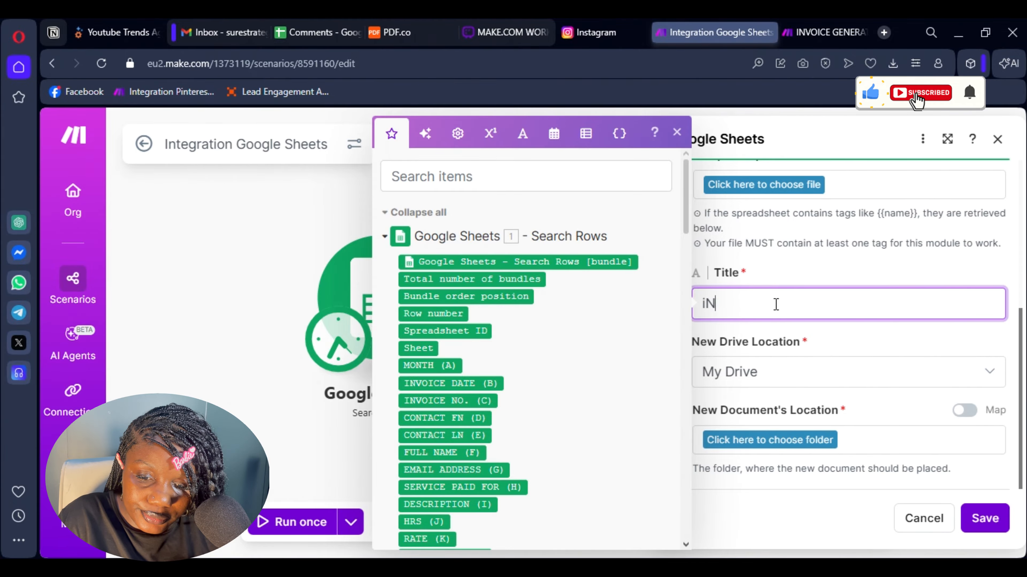
key(BackSpace)
key(BackSpace)
text(inb)
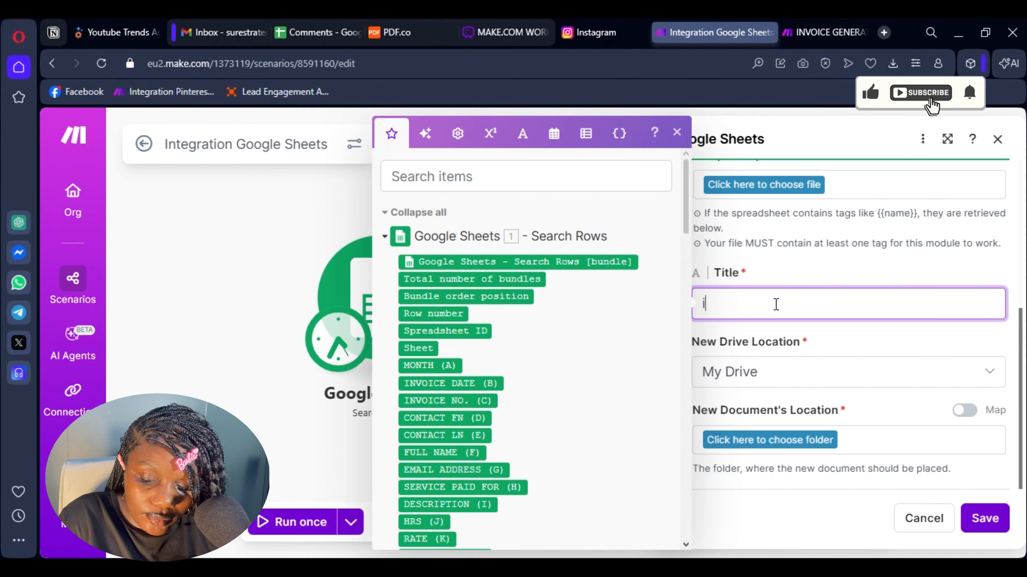
key(BackSpace)
text(Invoice)
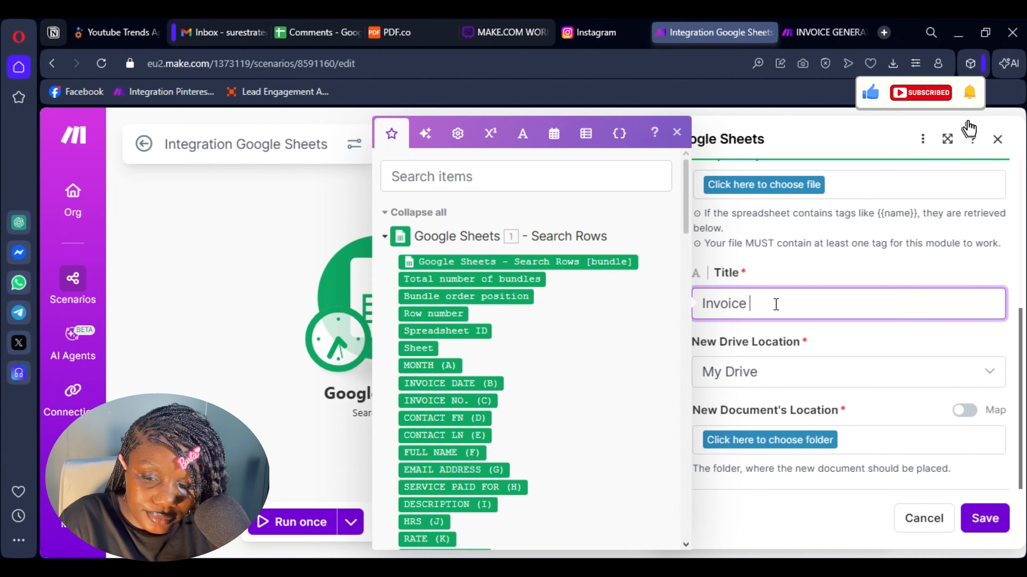
text( for)
scroll(618, 389, down, 4)
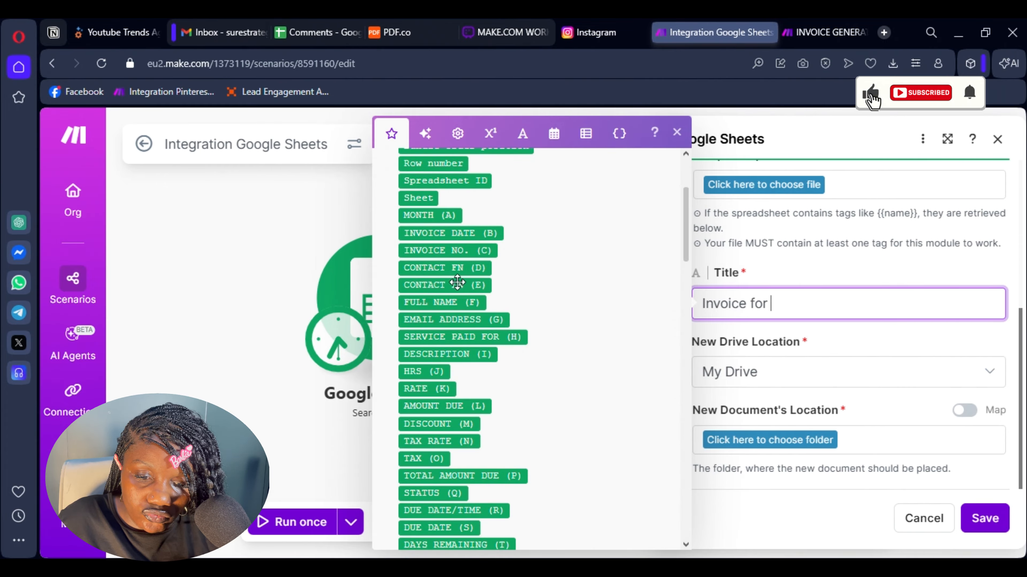
click(473, 268)
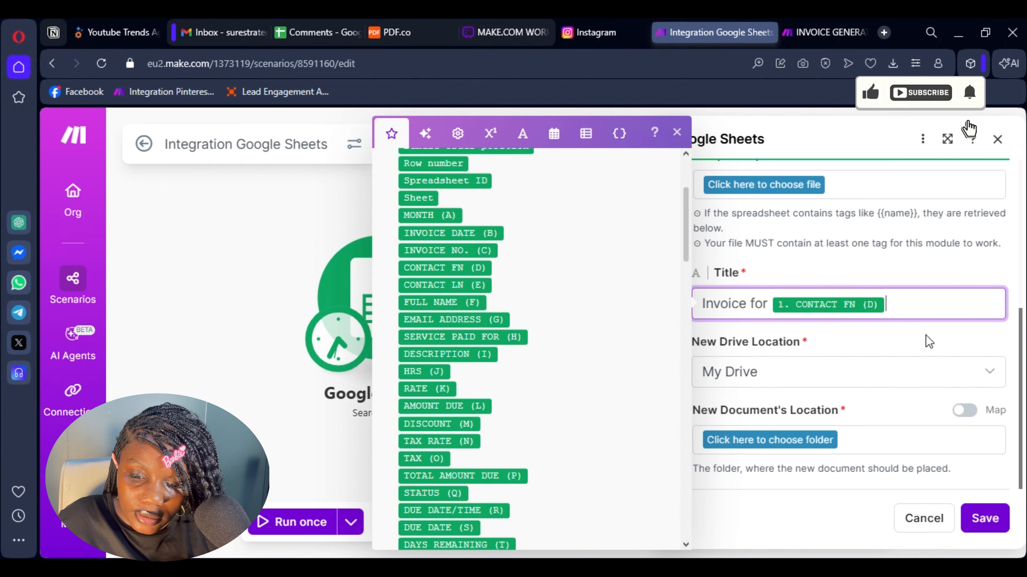
click(928, 339)
Choose the INVOICE folder as the new document's location.
click(769, 440)
click(752, 412)
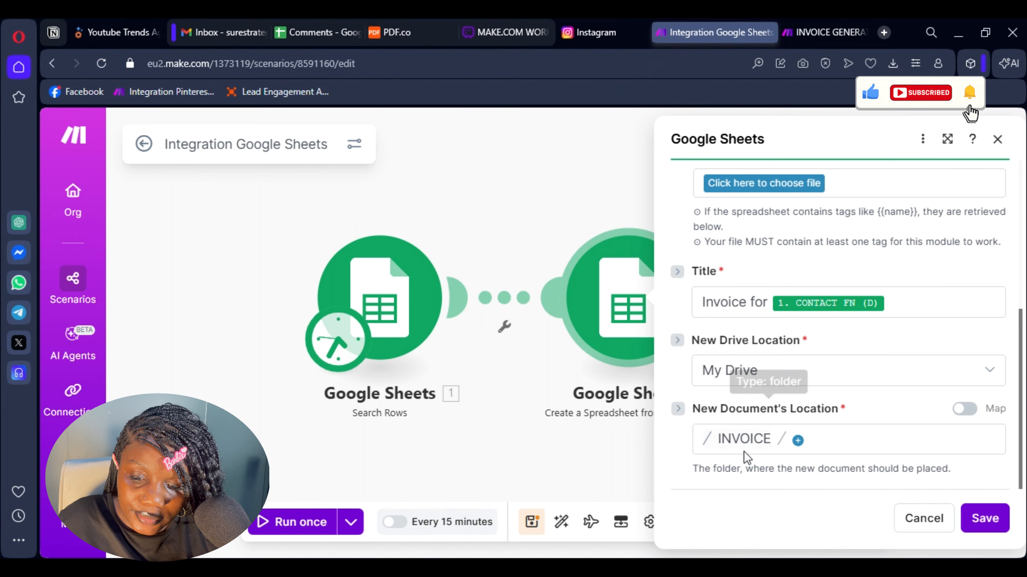
click(795, 441)
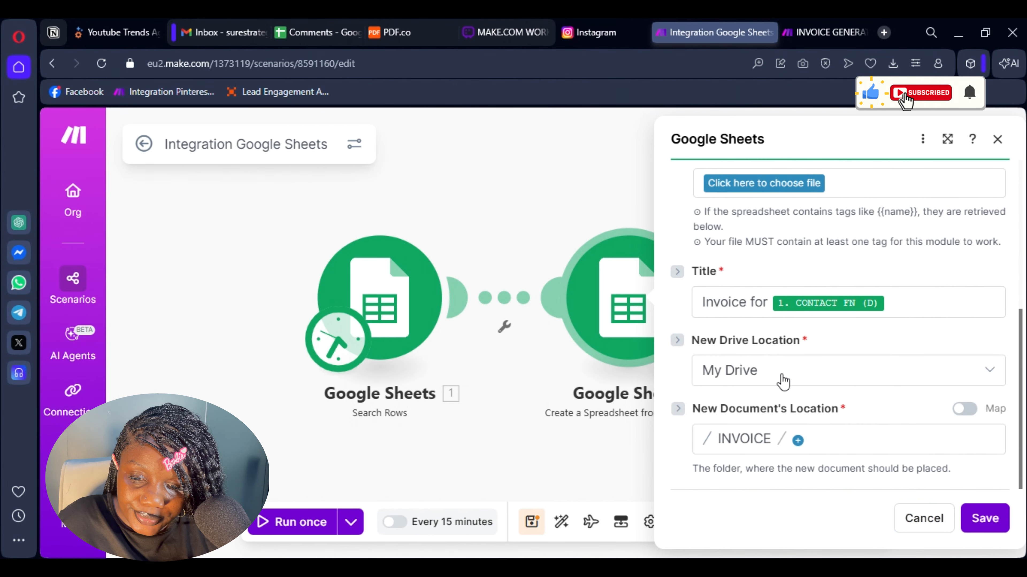
Select the "Invoice template" file in the INVOICE folder as the template spreadsheet.
scroll(800, 406, up, 6)
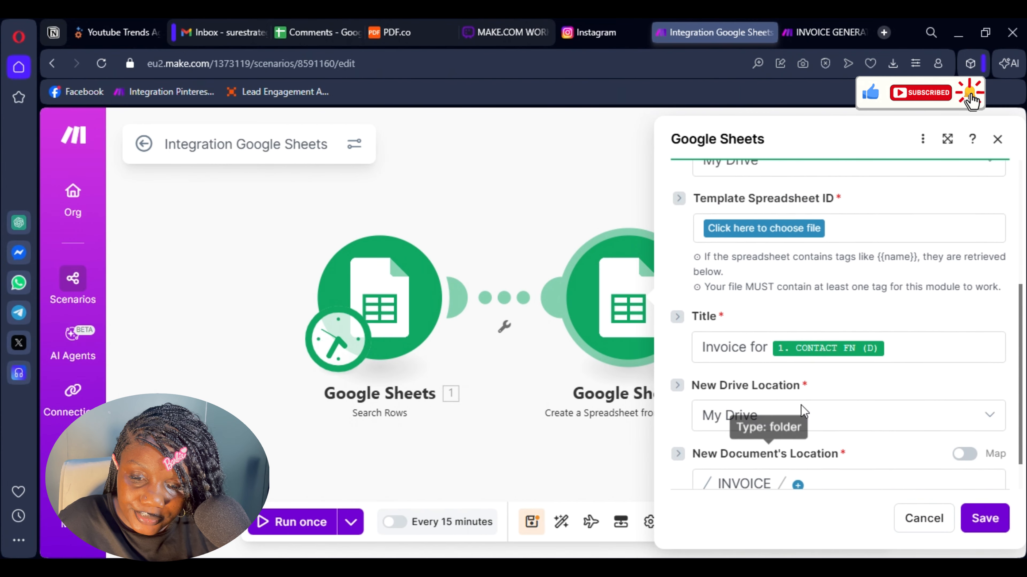
click(986, 528)
click(758, 234)
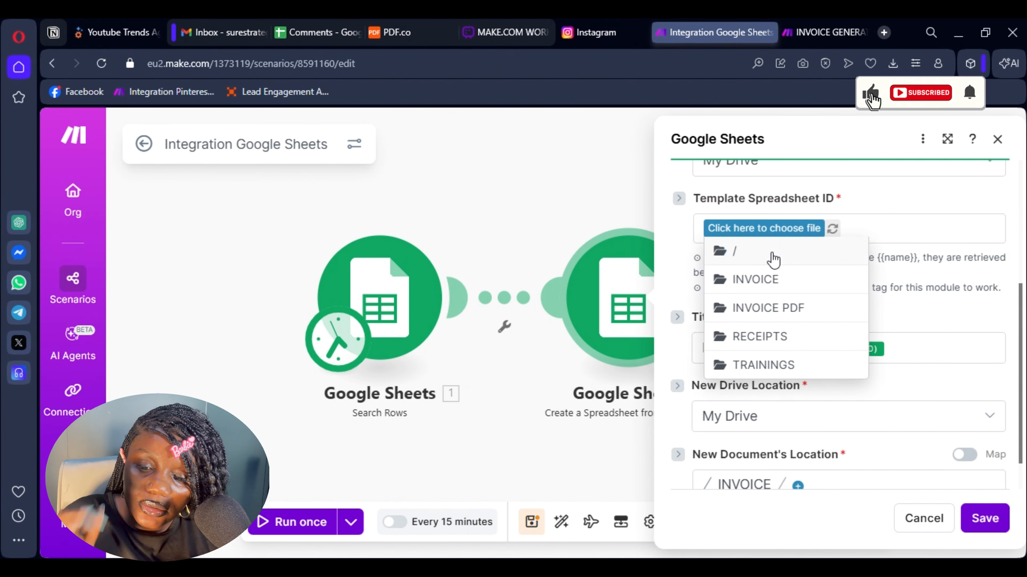
click(766, 288)
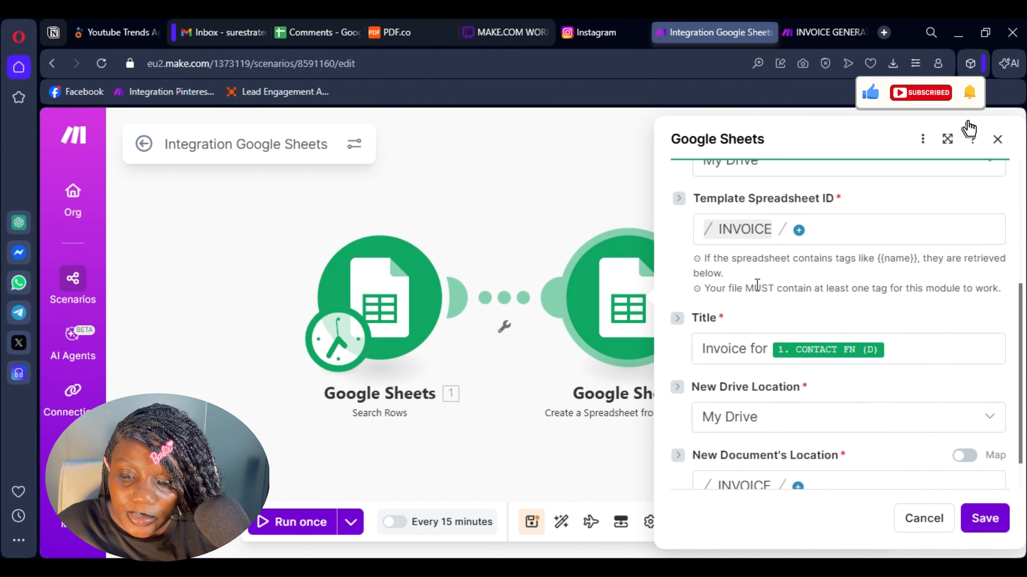
click(799, 231)
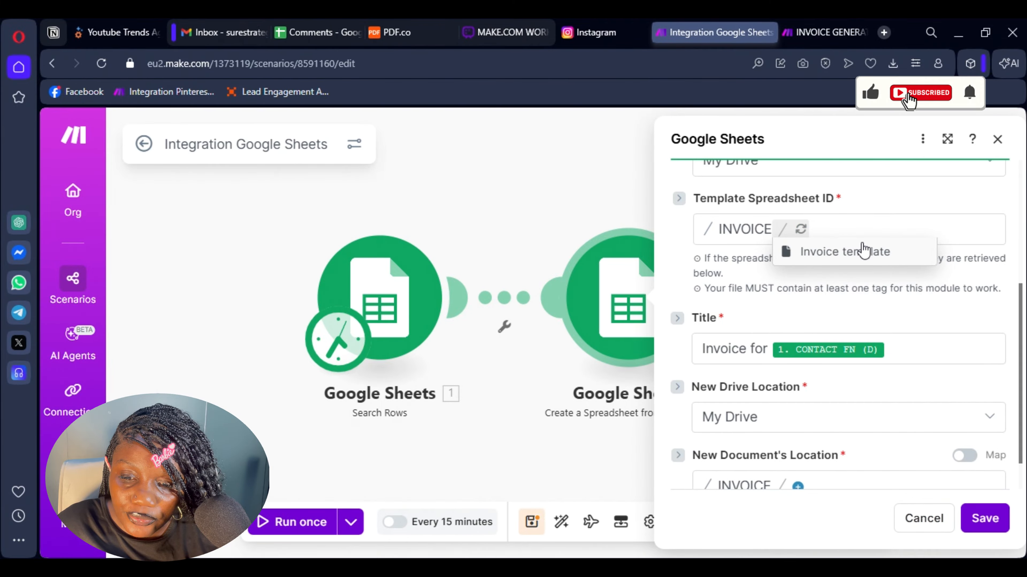
click(863, 253)
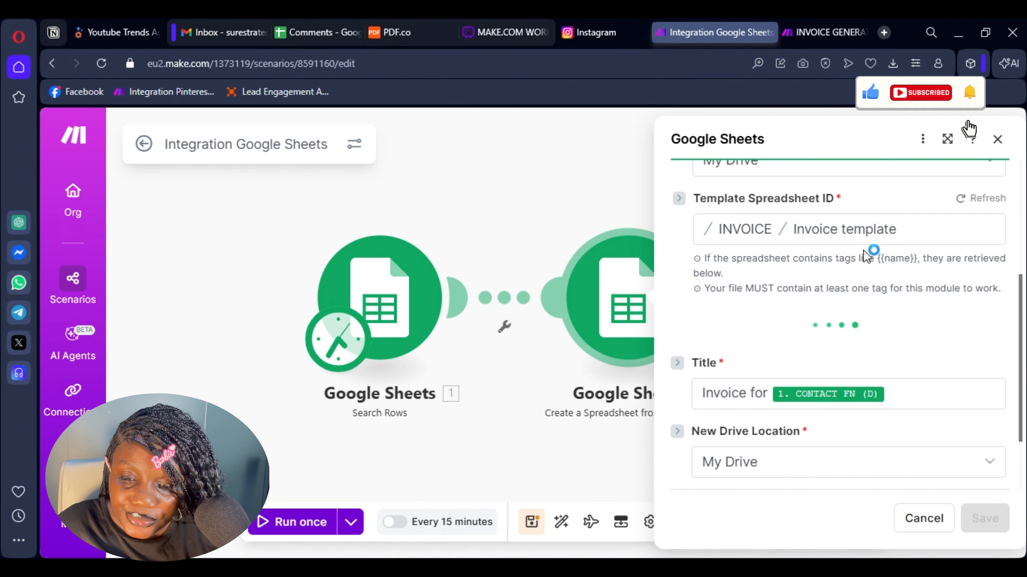
Open the template's Customer_name tag for mapping and look through the Search Rows values.
scroll(818, 321, down, 5)
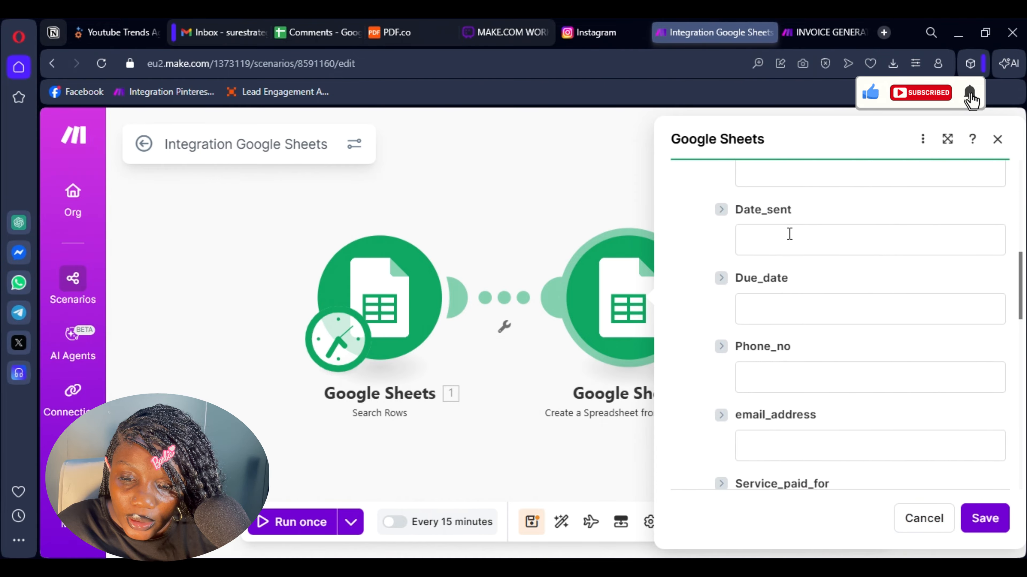
scroll(789, 233, up, 3)
click(788, 325)
scroll(570, 318, down, 3)
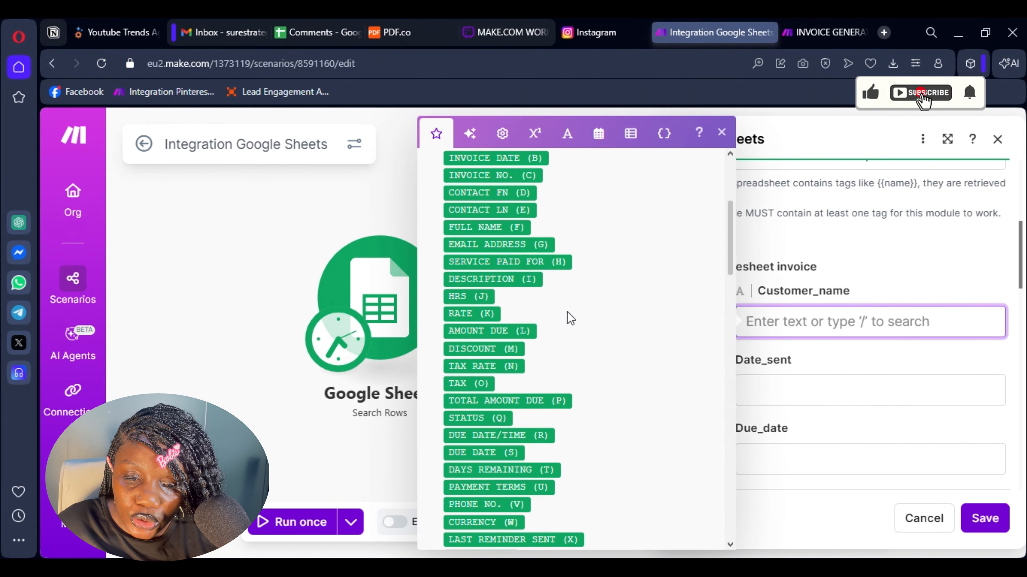
scroll(496, 321, up, 2)
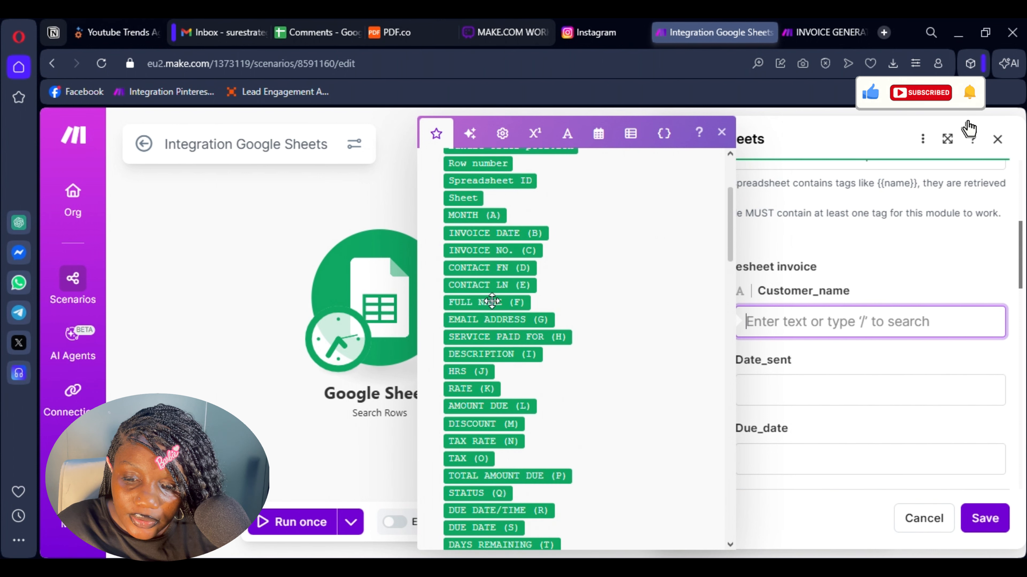
Map the Date_sent tag to the timestamp variable.
key(Tab)
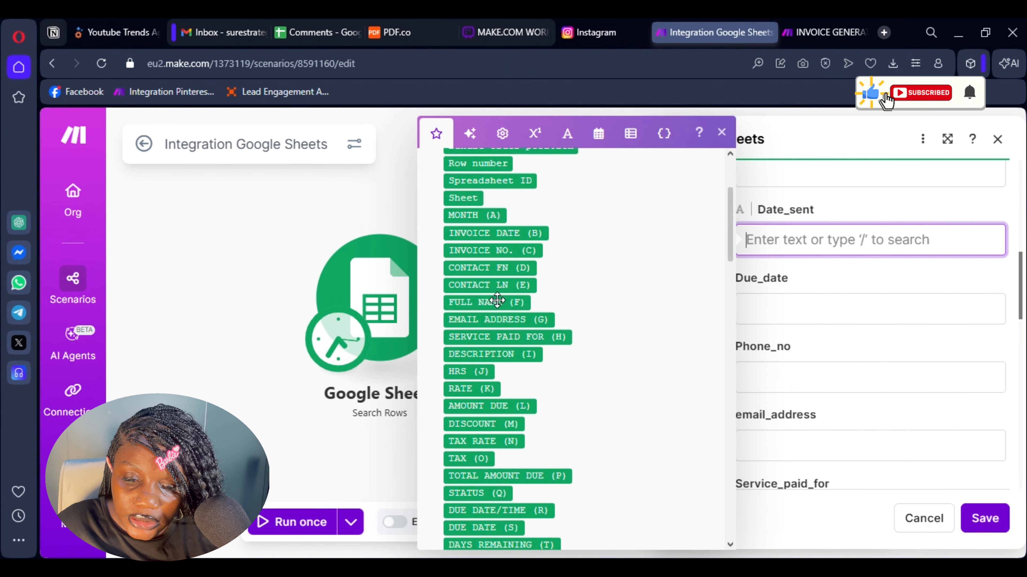
scroll(496, 300, down, 2)
scroll(504, 292, up, 2)
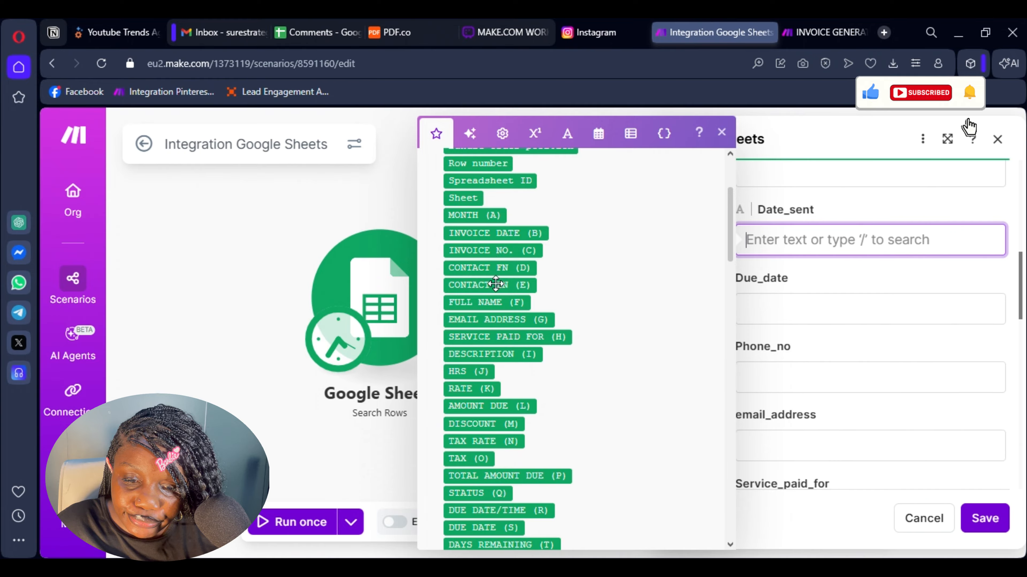
scroll(496, 284, down, 6)
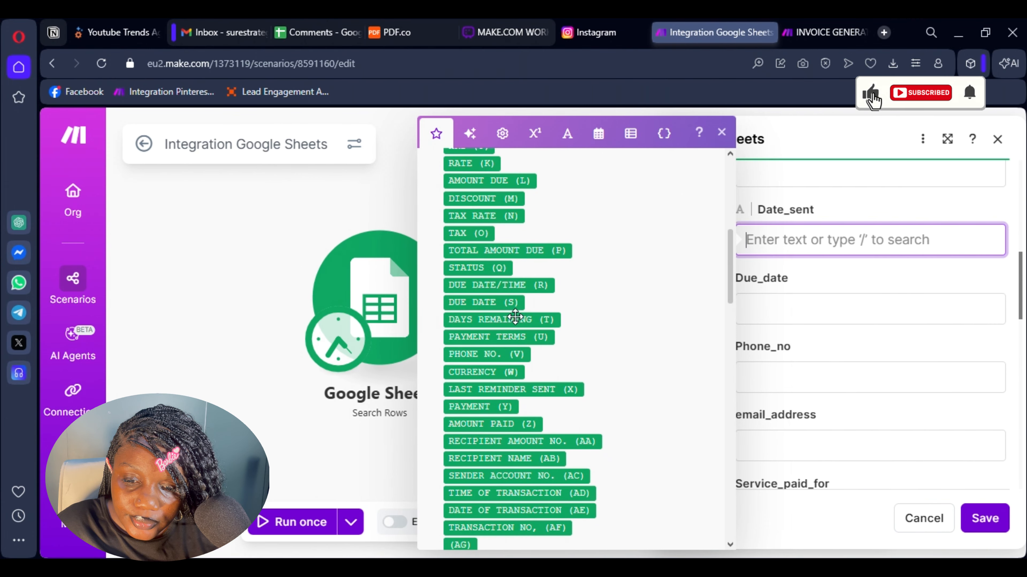
scroll(515, 317, up, 4)
scroll(506, 308, down, 4)
scroll(503, 331, up, 3)
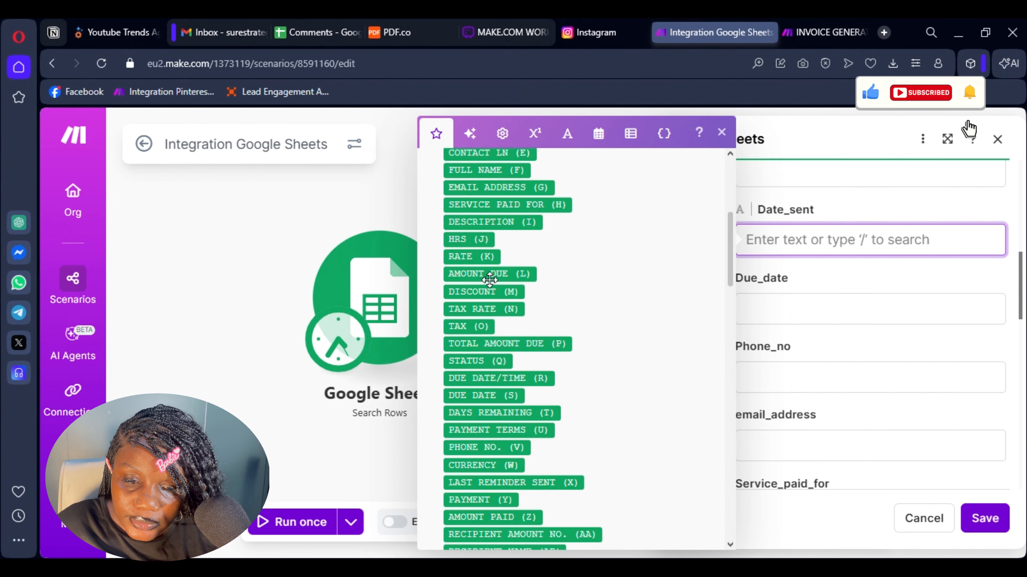
scroll(489, 280, up, 7)
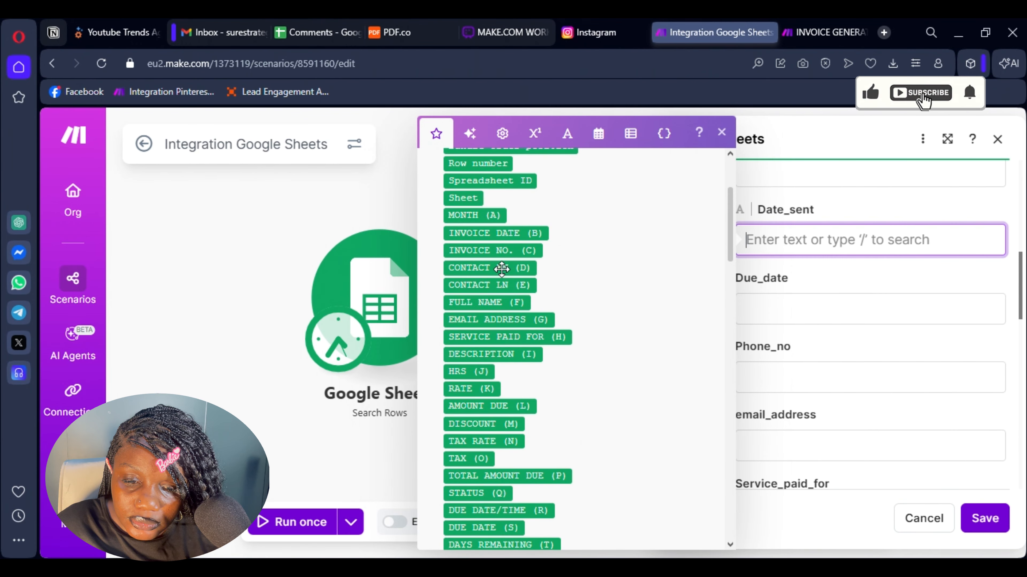
click(597, 141)
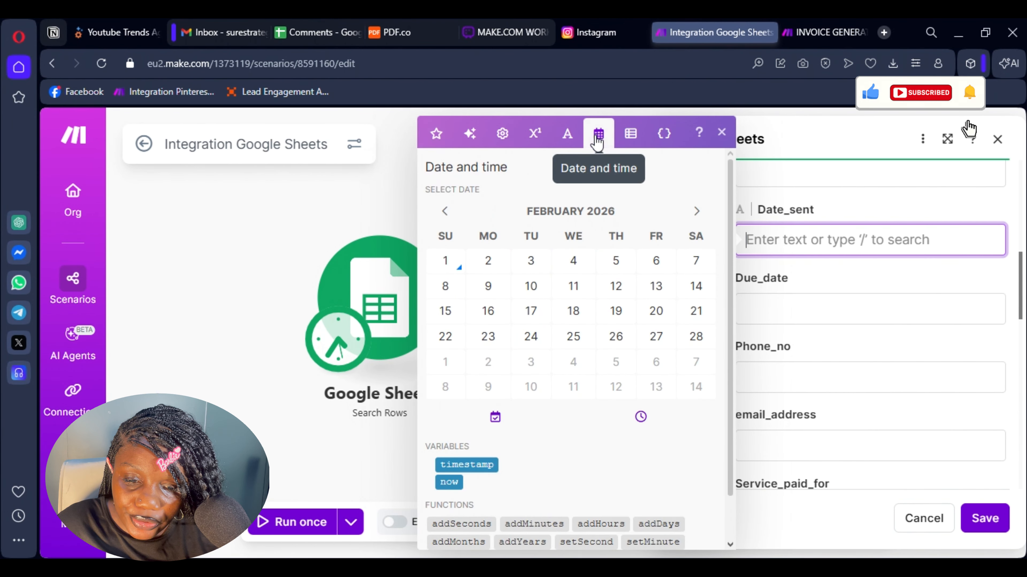
click(468, 465)
Check the date and time options for Due_date and remove the timestamp variable from the Date_sent tag.
click(774, 303)
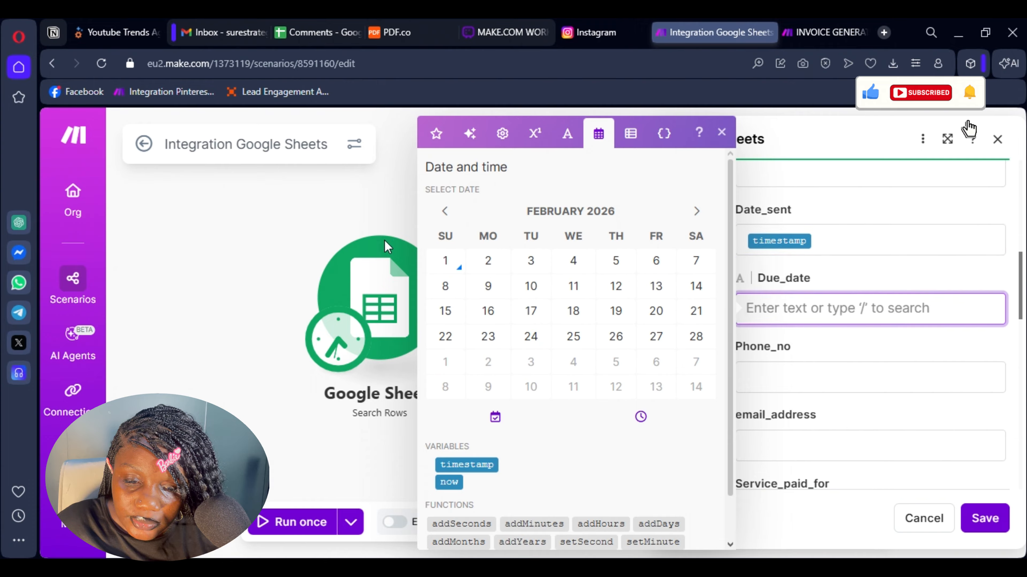
scroll(543, 395, down, 1)
scroll(604, 373, up, 1)
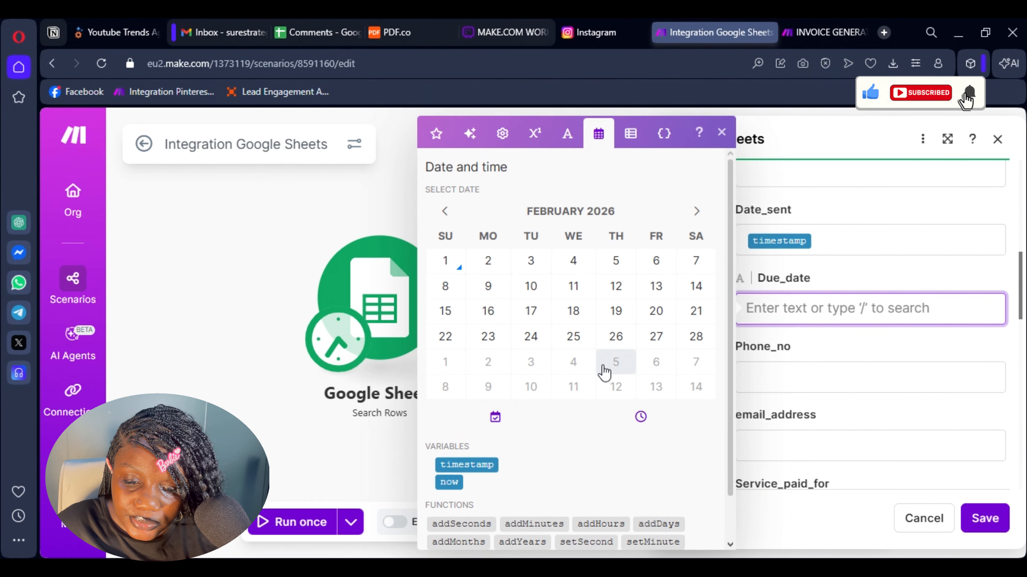
scroll(600, 441, down, 1)
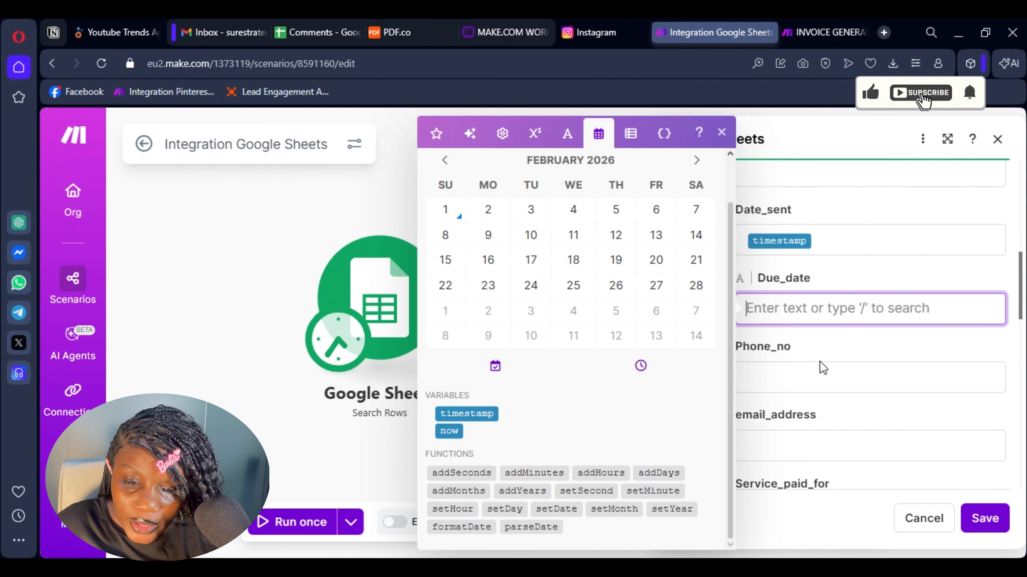
scroll(550, 324, up, 1)
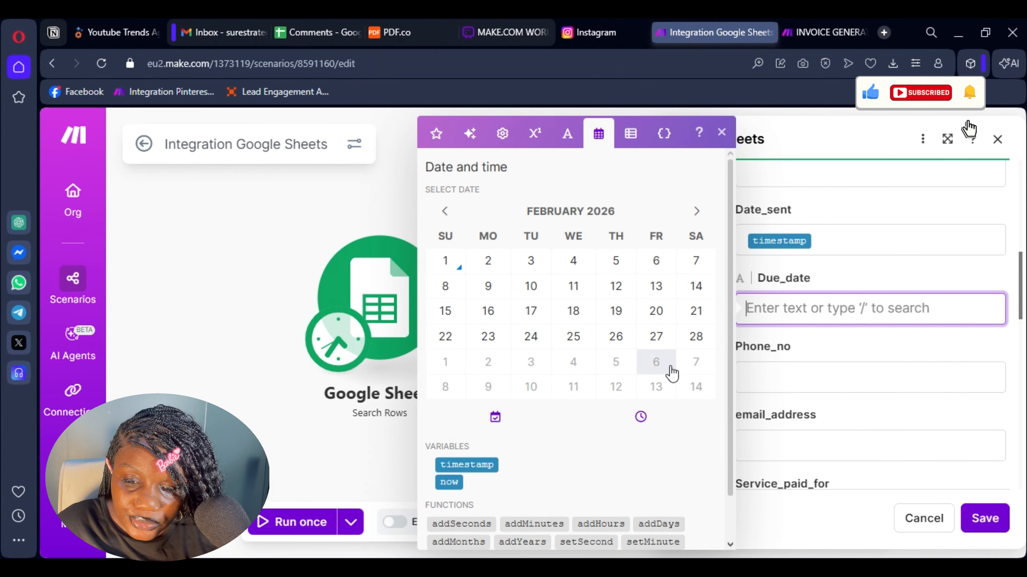
click(835, 248)
key(BackSpace)
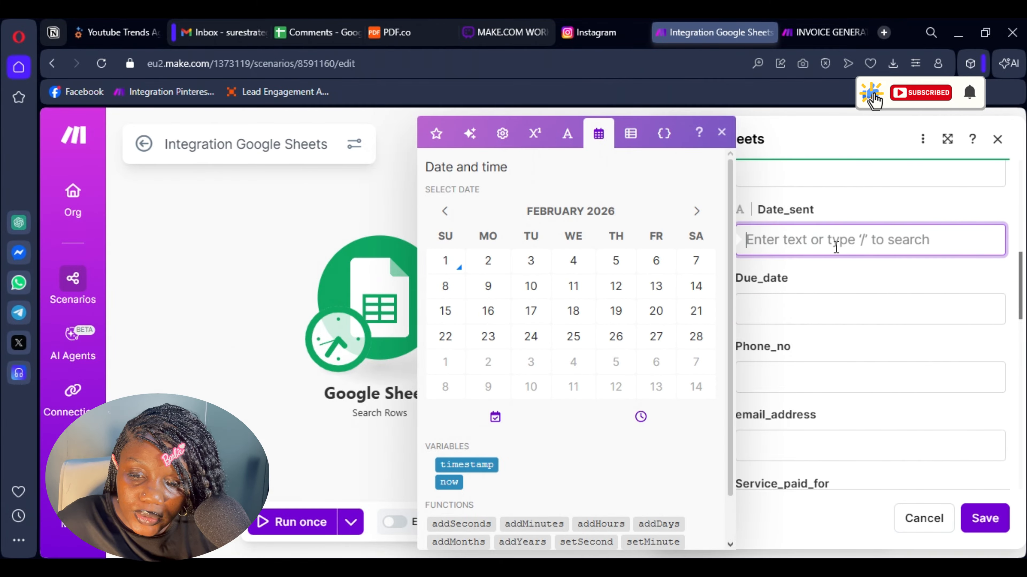
Map the Date_sent tag to the now variable.
key(super+shift+s)
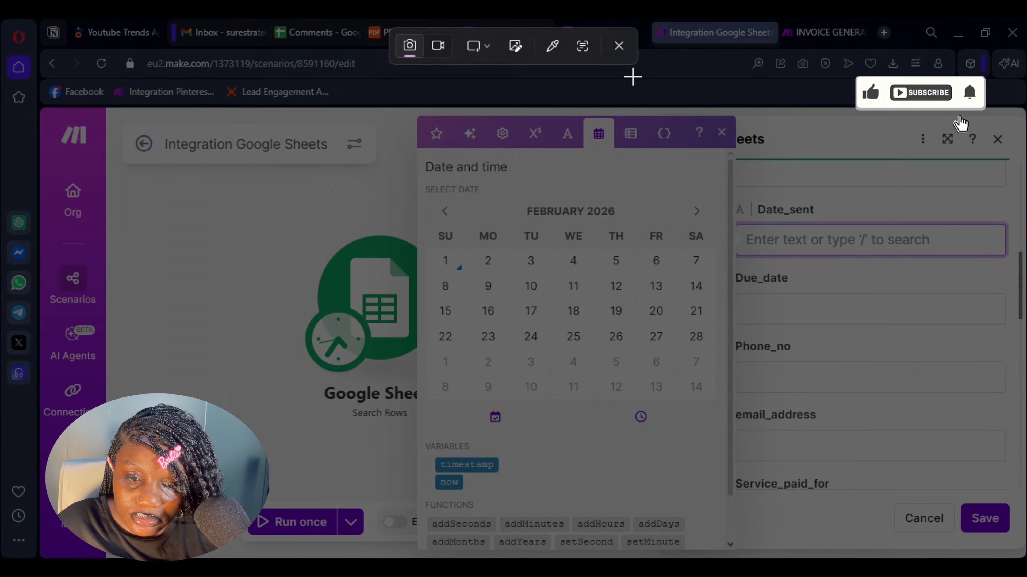
click(618, 46)
click(790, 238)
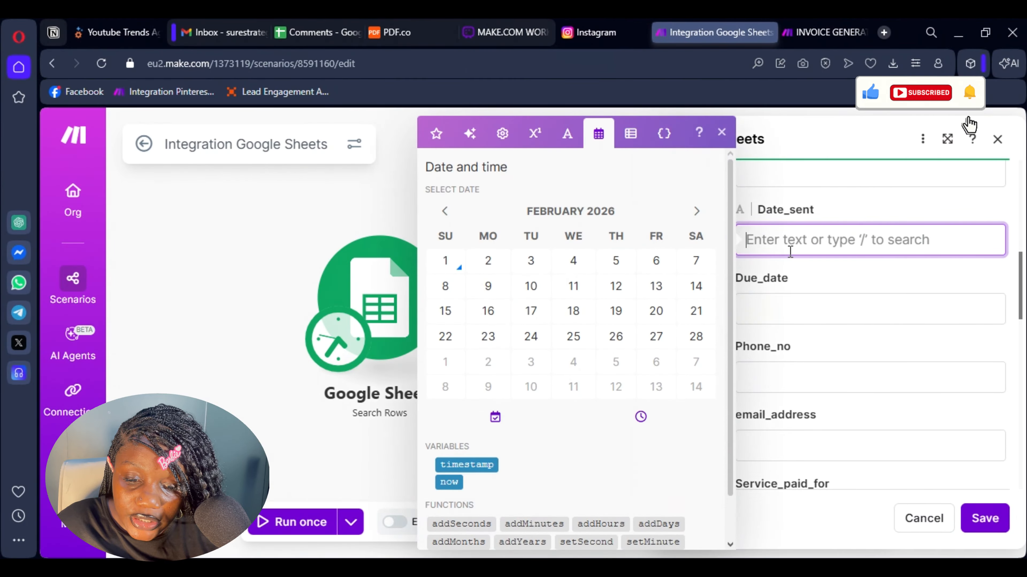
scroll(534, 442, down, 1)
click(449, 432)
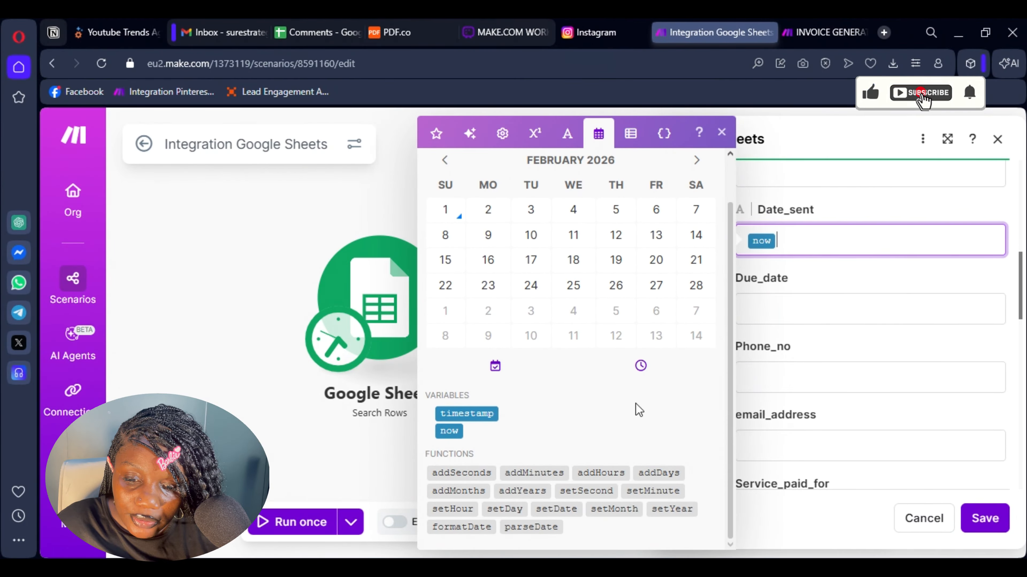
Map the Due_date tag to the DUE DATE (S) value from Search Rows.
click(808, 319)
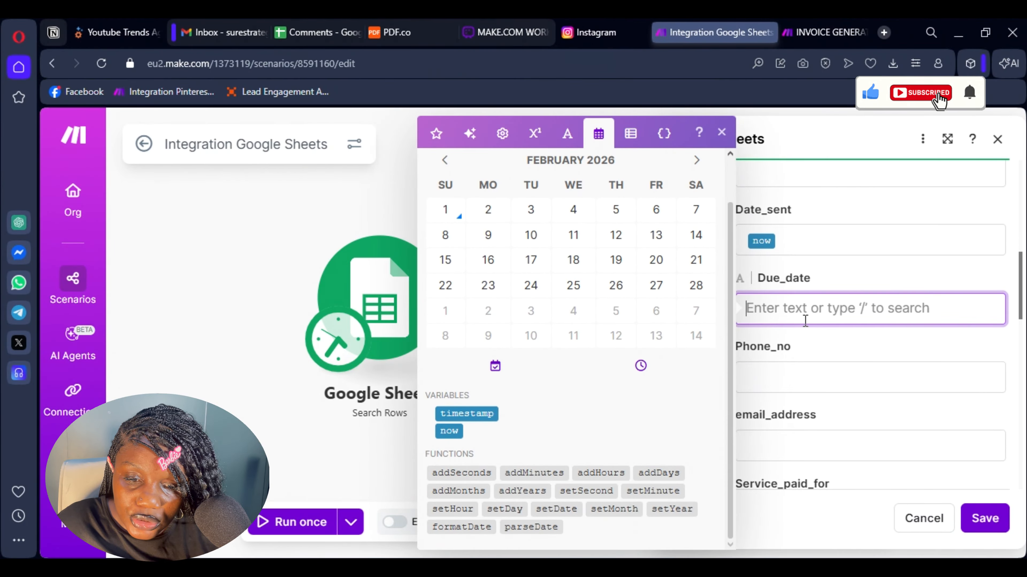
click(436, 134)
scroll(578, 419, down, 4)
scroll(534, 357, down, 2)
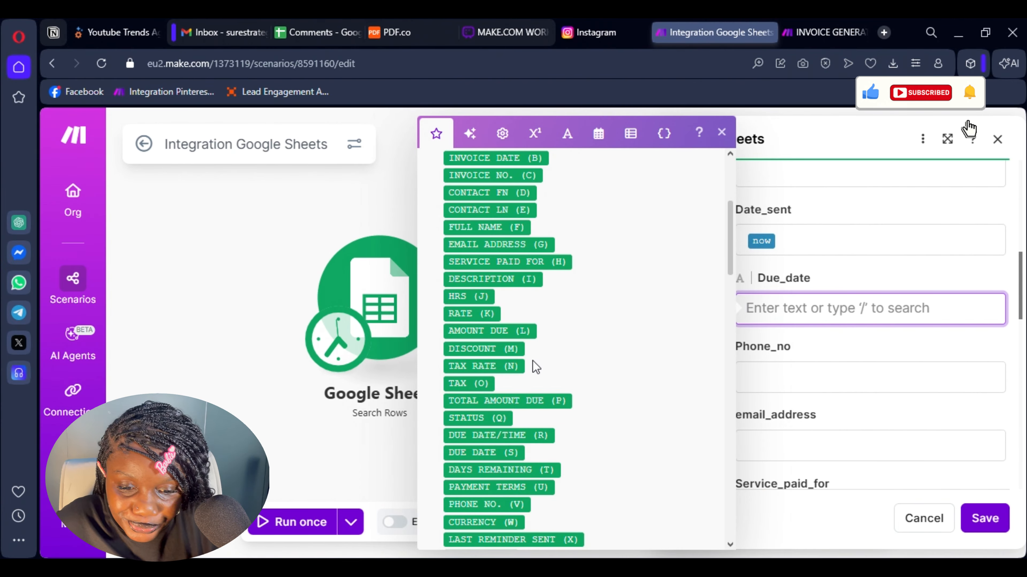
scroll(534, 356, down, 2)
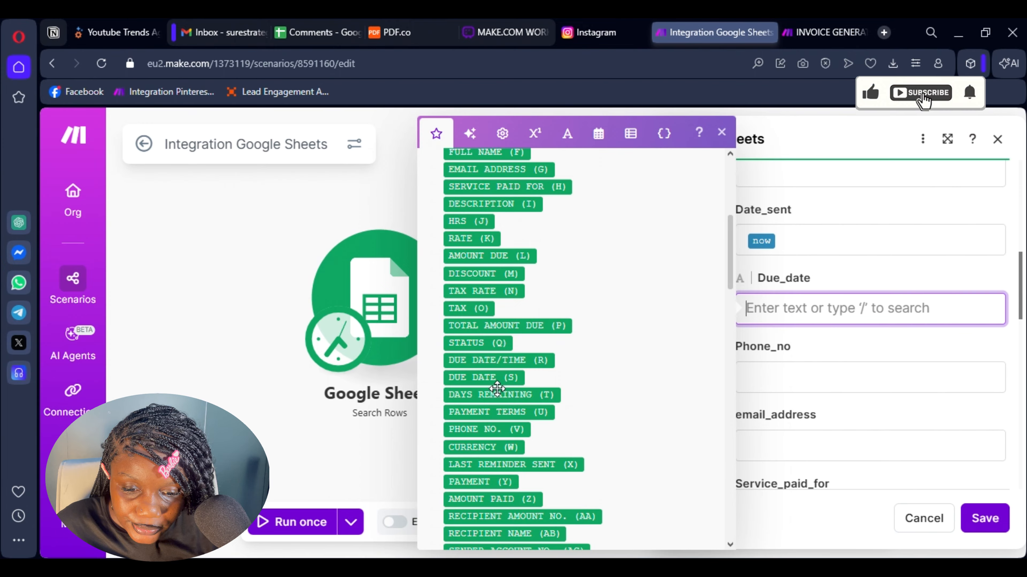
click(500, 382)
Map the Phone_no tag to PHONE NO. (V) and the email_address tag to EMAIL ADDRESS (G).
scroll(960, 395, down, 3)
click(791, 214)
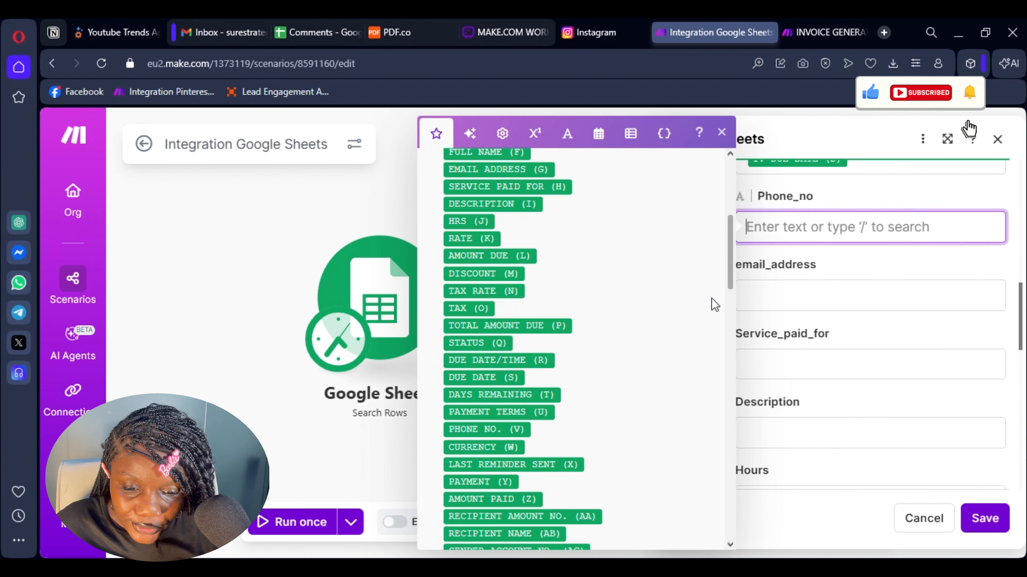
click(486, 429)
click(871, 299)
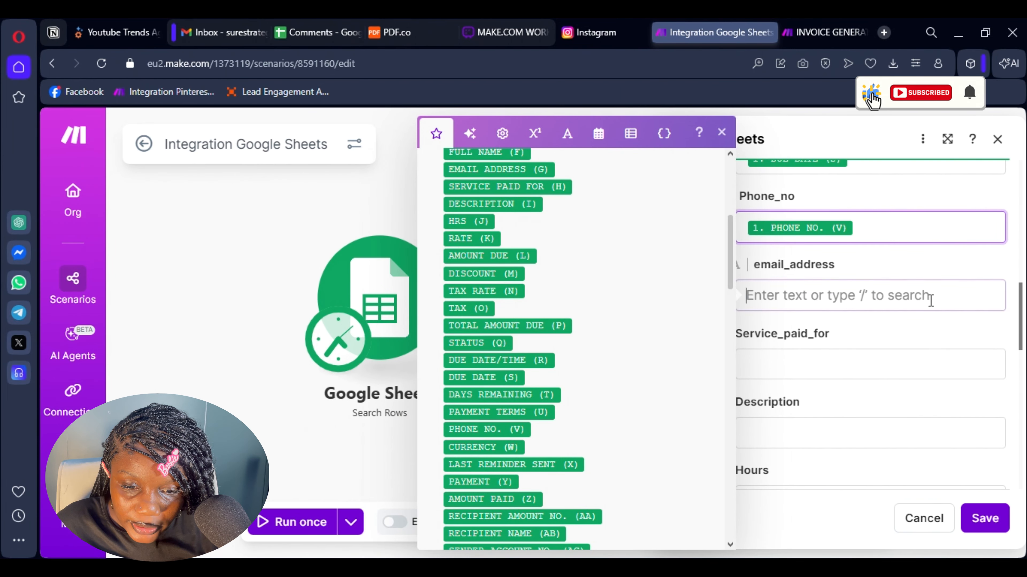
scroll(517, 239, up, 2)
click(517, 243)
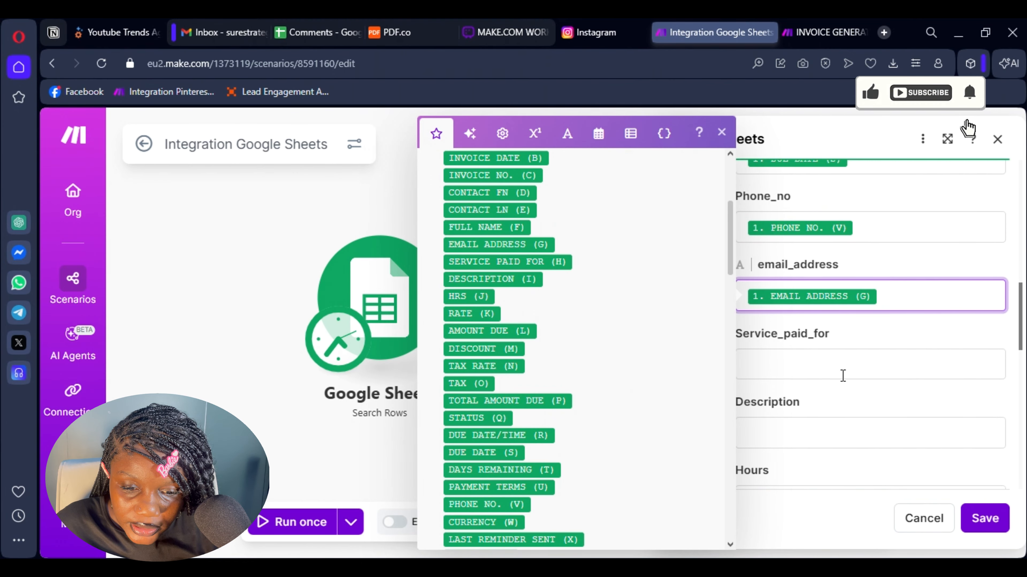
Map the Service_paid_for tag to SERVICE PAID FOR (H) and the Description tag to DESCRIPTION (I).
click(841, 370)
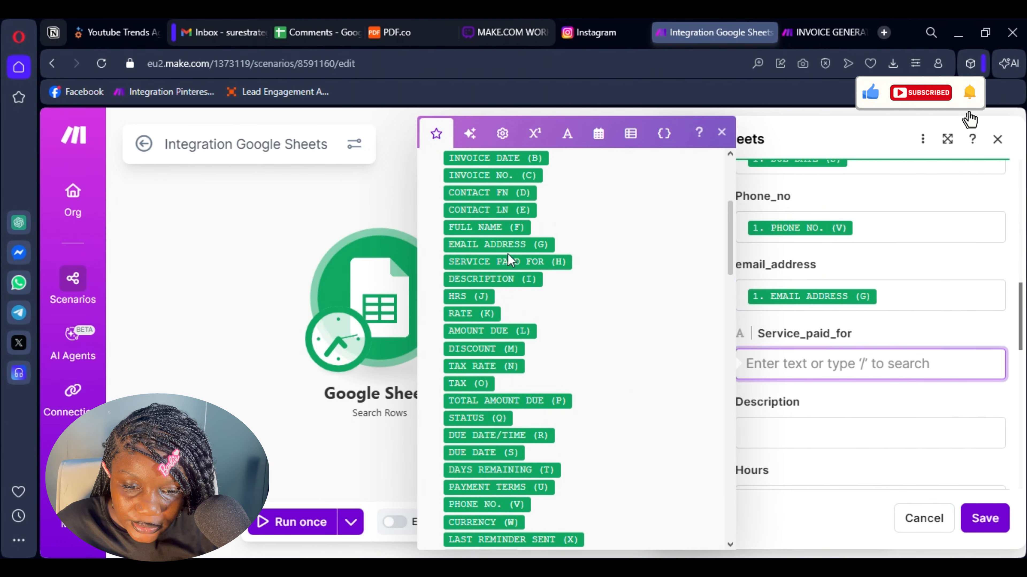
click(525, 262)
click(740, 431)
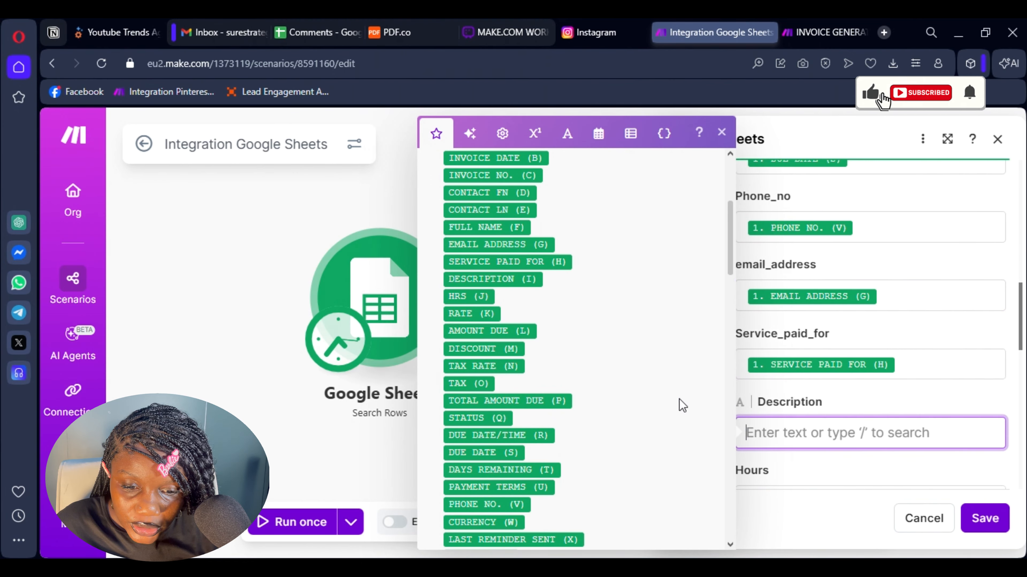
click(488, 280)
Map the Hours tag to HRS (J) and the Rate tag to RATE (K).
scroll(795, 387, down, 3)
click(779, 351)
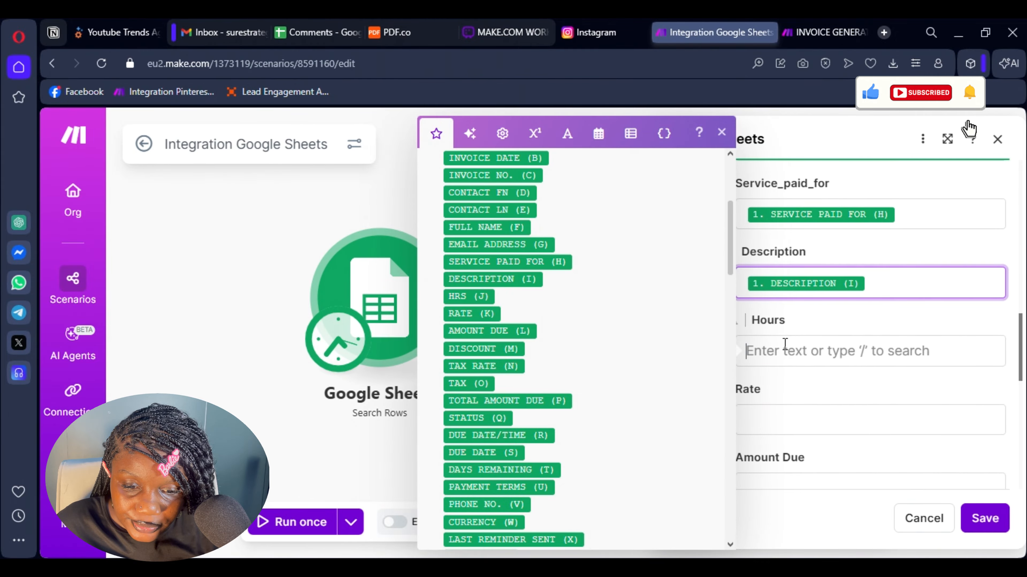
click(469, 297)
click(802, 419)
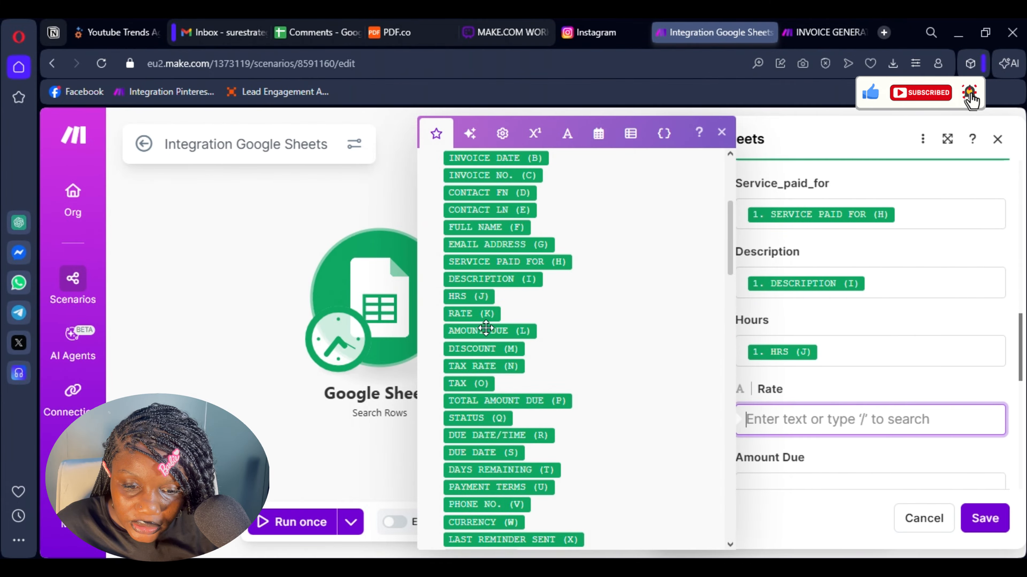
scroll(822, 389, down, 3)
click(791, 339)
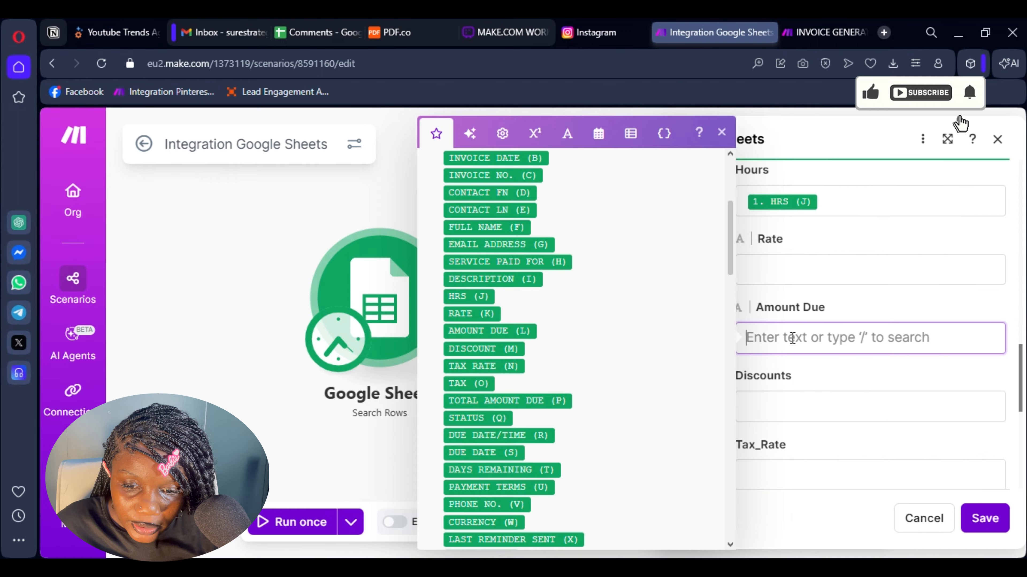
click(784, 268)
click(460, 314)
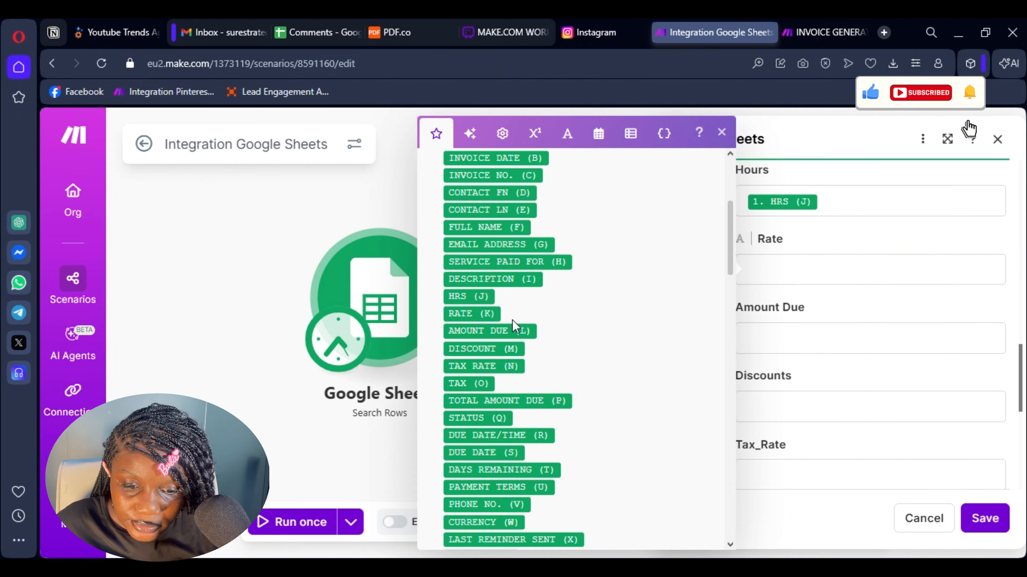
Map the Amount Due tag to AMOUNT DUE (L) and the Discounts tag to DISCOUNT (M).
click(788, 336)
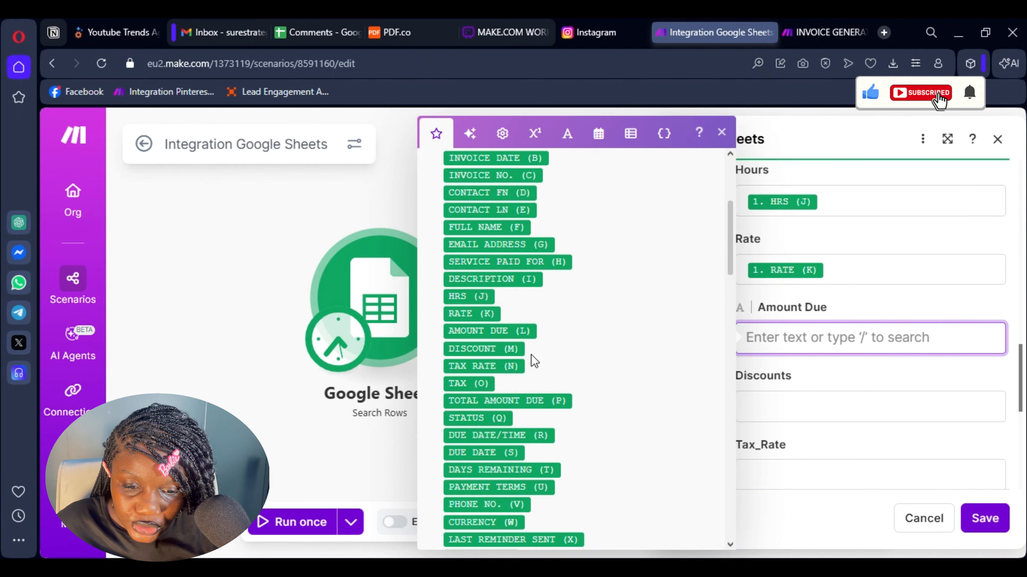
click(444, 329)
scroll(889, 355, down, 4)
click(802, 259)
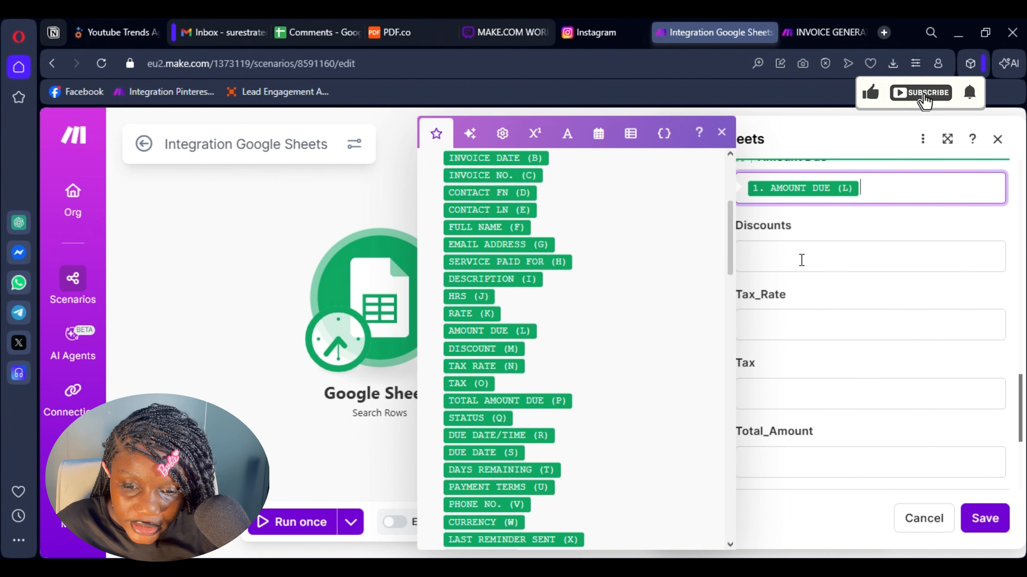
click(483, 348)
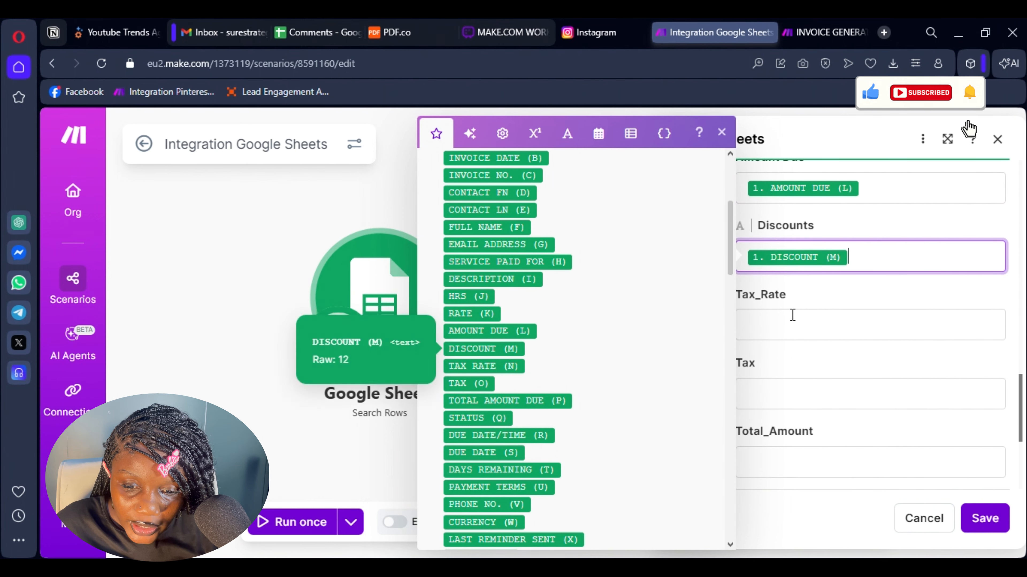
Map the Tax_Rate tag to TAX RATE (N) and the Tax tag to TAX (O).
click(789, 323)
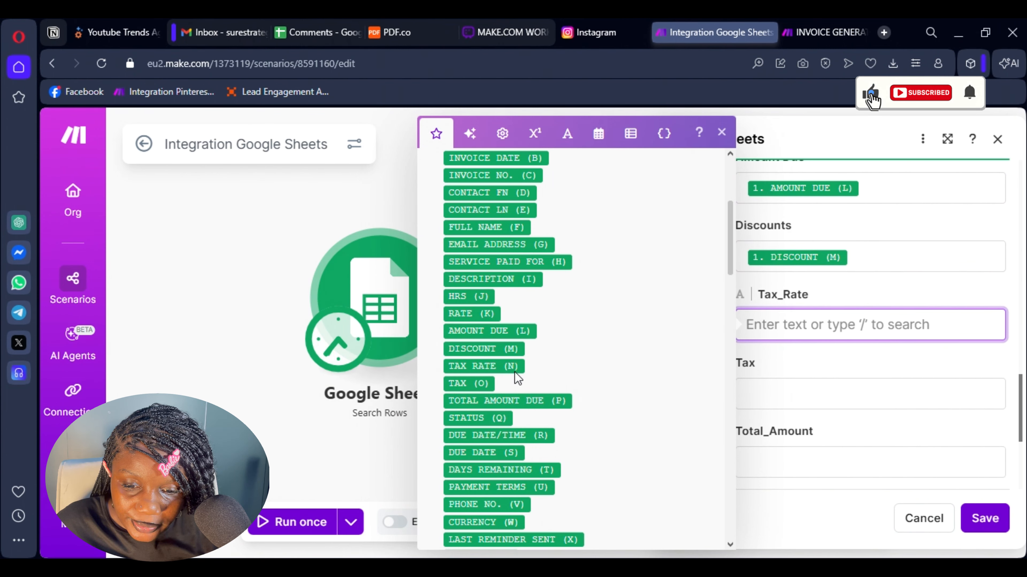
click(493, 366)
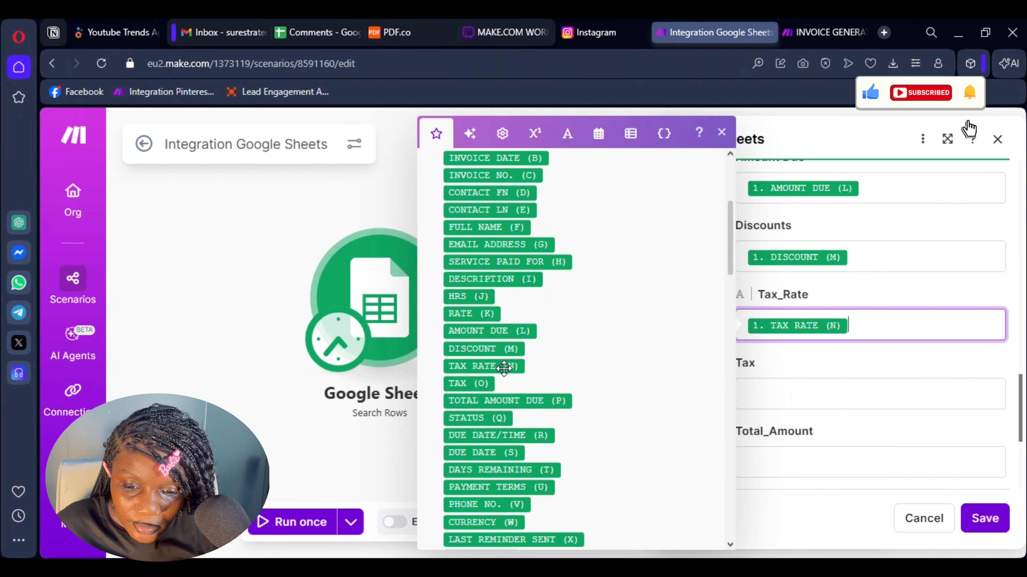
click(793, 391)
click(469, 383)
Map the Total_Amount tag to TOTAL AMOUNT DUE (P) and save both the module and the scenario.
scroll(852, 372, down, 4)
click(769, 319)
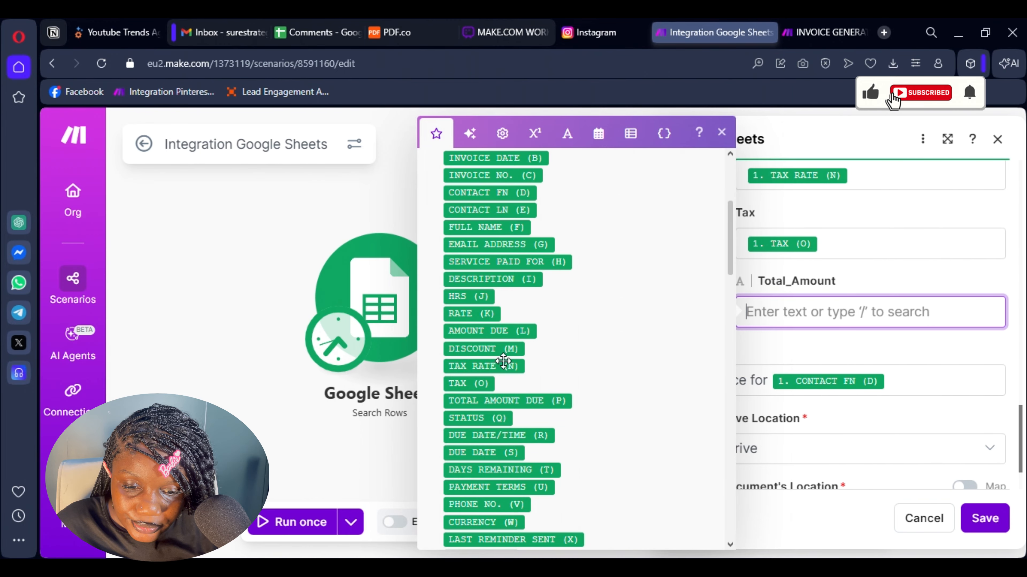
click(525, 401)
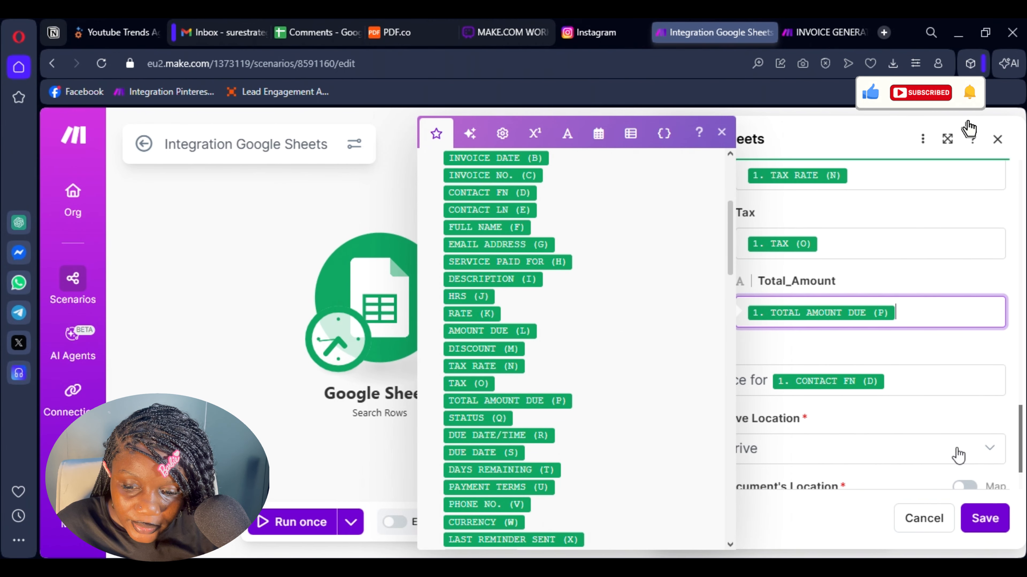
click(985, 518)
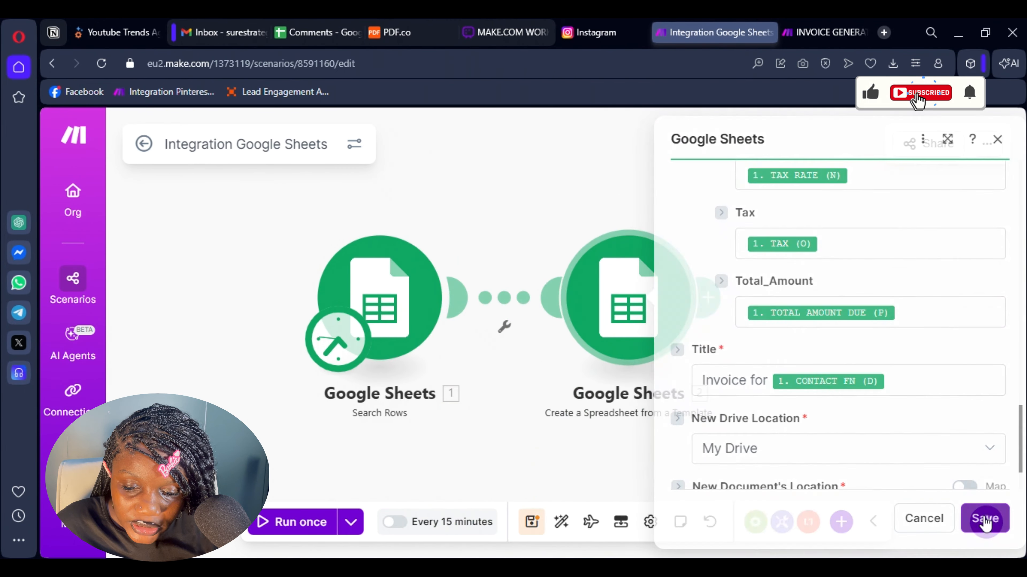
click(533, 522)
drag(859, 429, 707, 430)
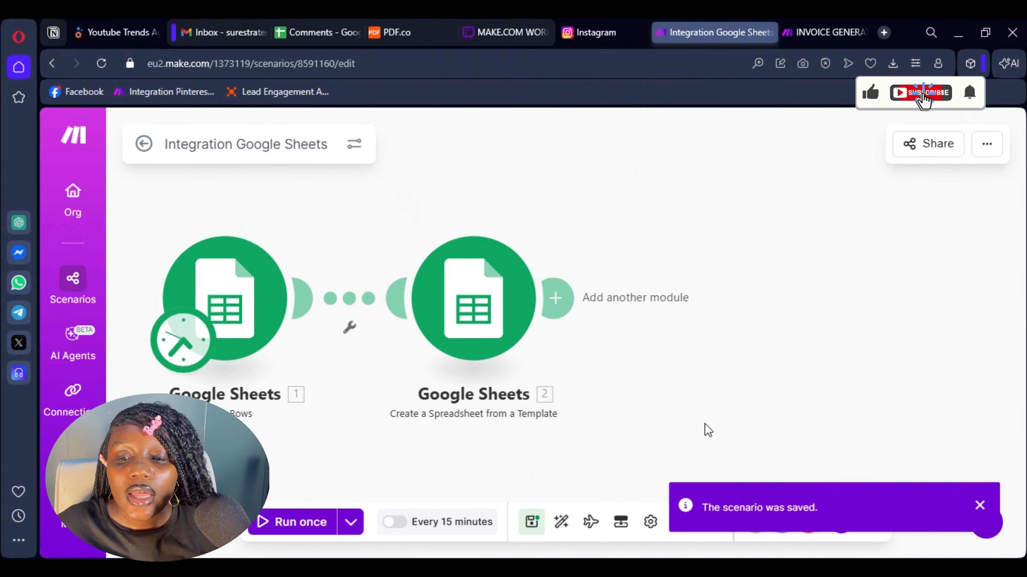
View the module chain of the INVOICE GENERATION scenario, closing its open module settings, and return to the Integration Google Sheets scenario.
click(810, 33)
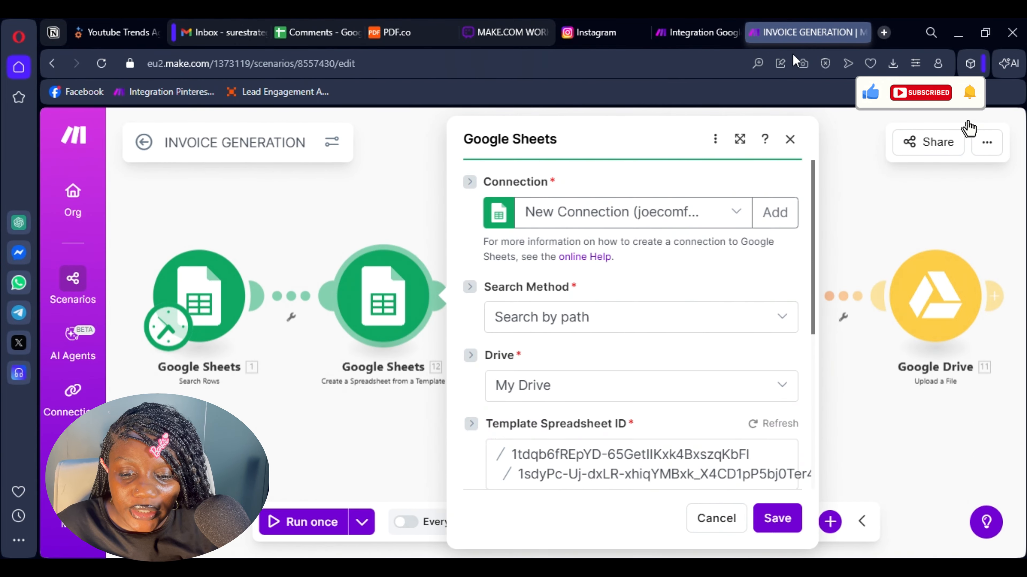
click(789, 139)
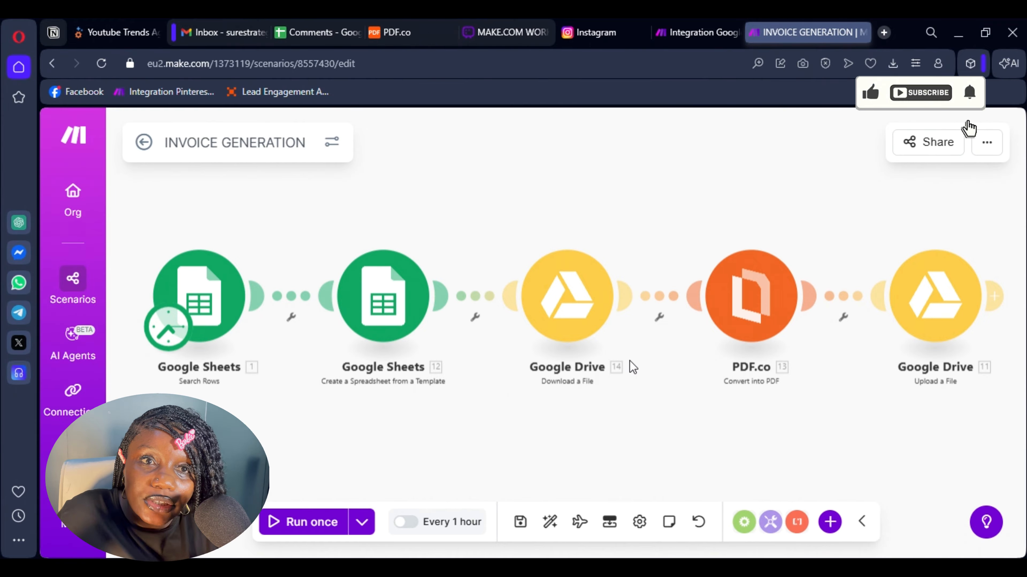
click(704, 39)
Check the title and new document location at the end of the Create a Spreadsheet from a Template settings and save the module.
click(505, 312)
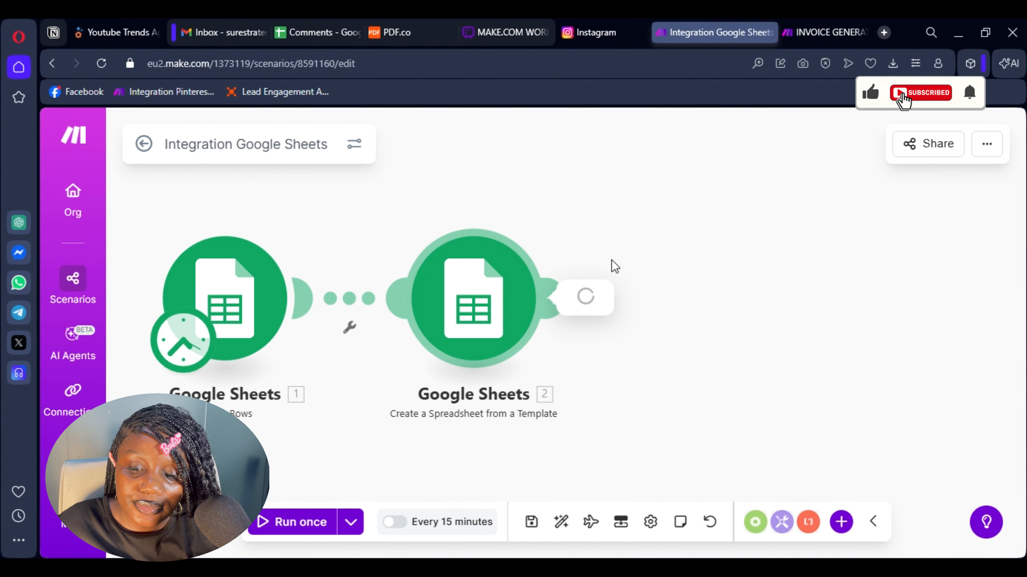
scroll(770, 434, down, 15)
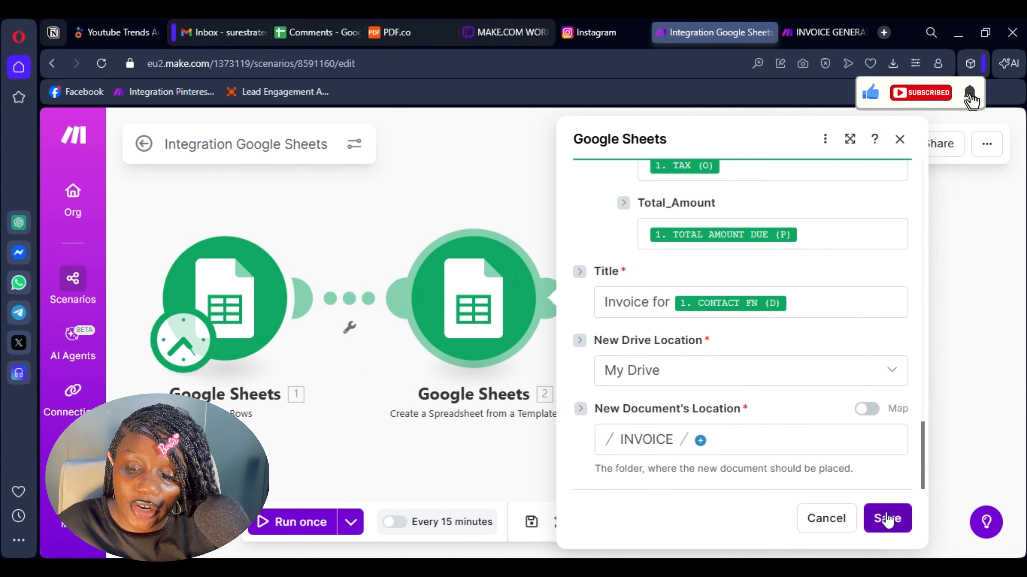
click(887, 519)
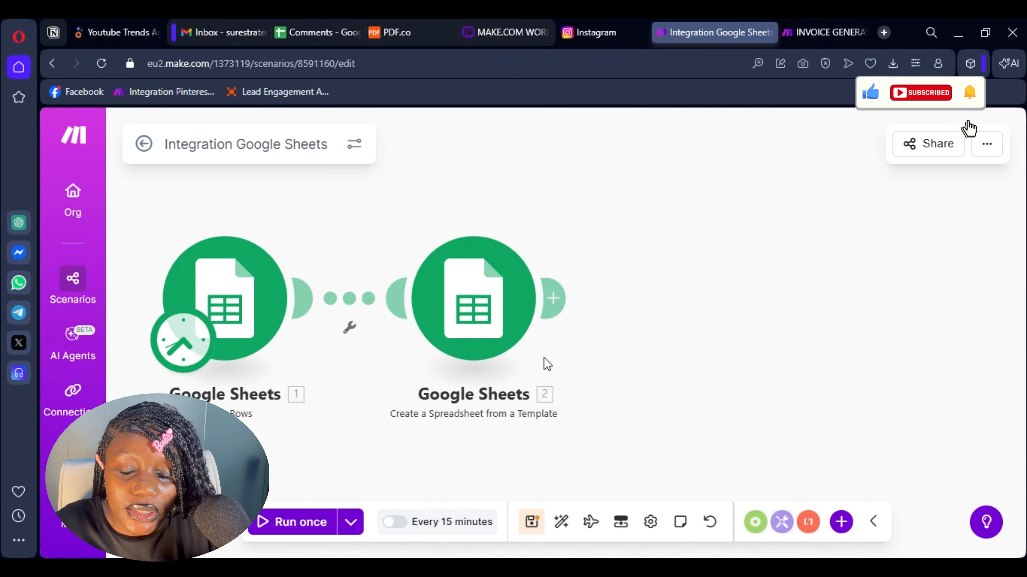
Add a Google Drive Download a File module after the Create a Spreadsheet from a Template module.
click(557, 297)
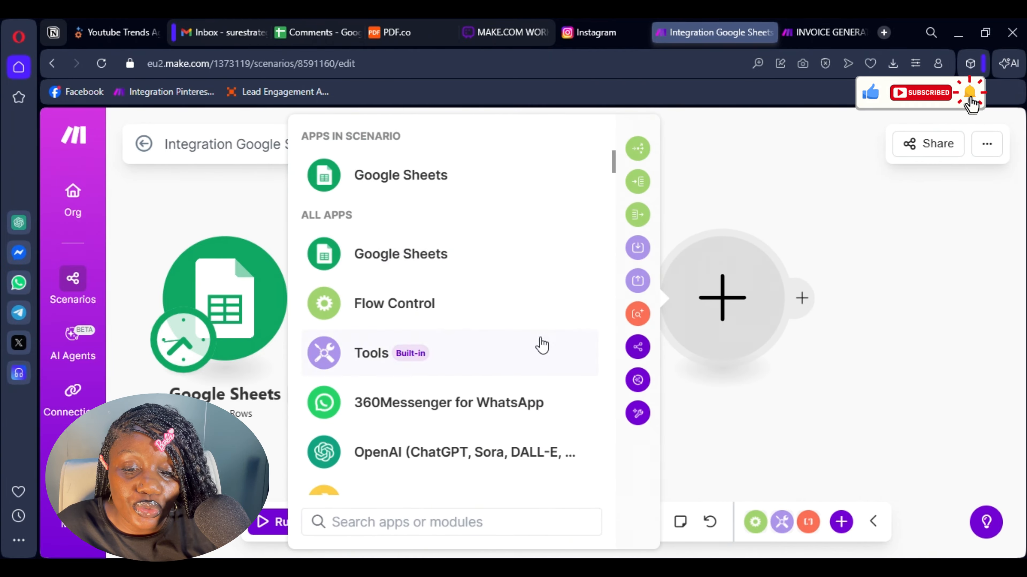
scroll(400, 439, down, 2)
scroll(399, 439, down, 3)
click(394, 290)
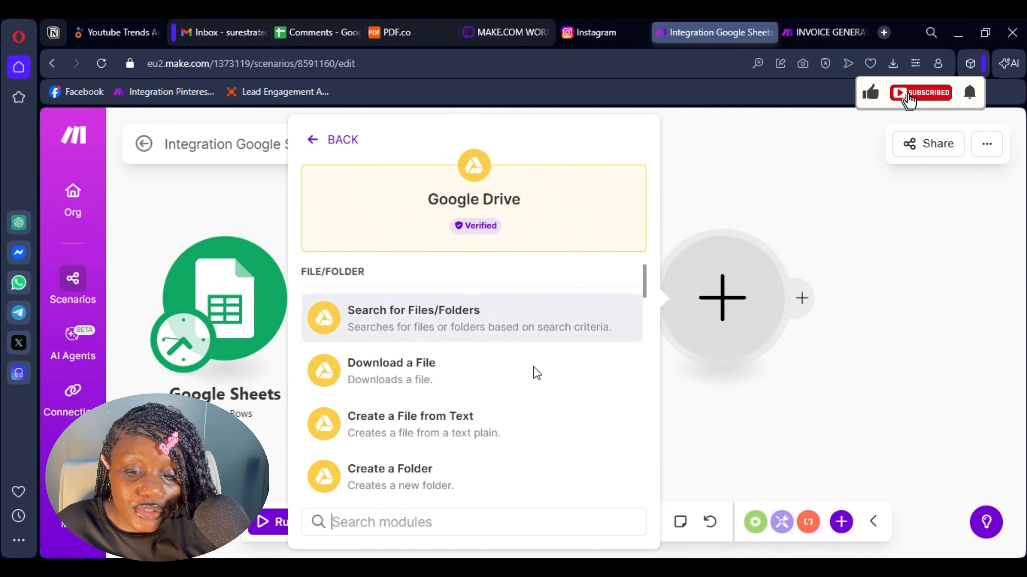
scroll(453, 324, down, 2)
scroll(453, 323, up, 2)
click(441, 349)
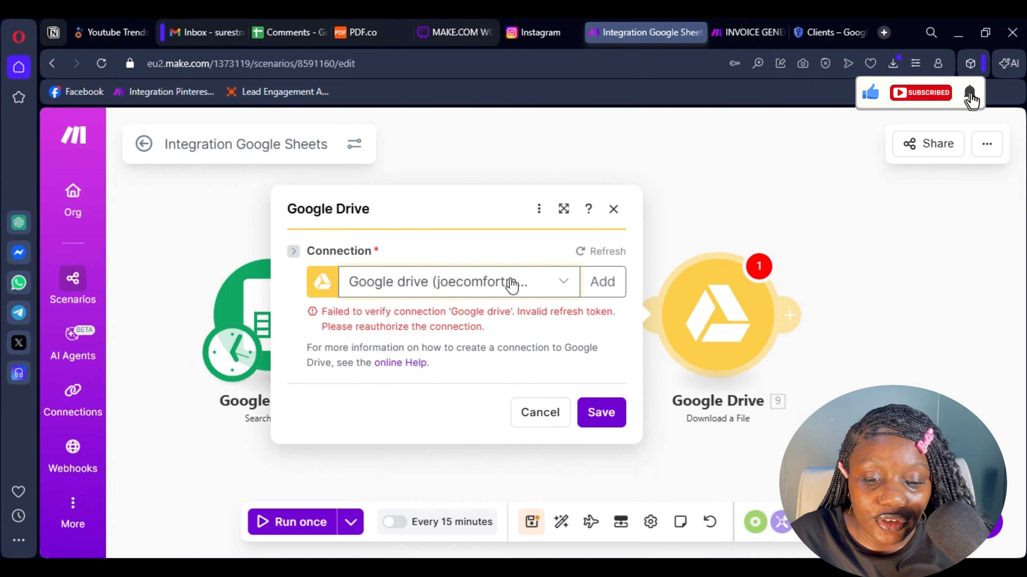
Set the Google Drive module's connection to Thisisit.
click(512, 284)
scroll(461, 465, down, 3)
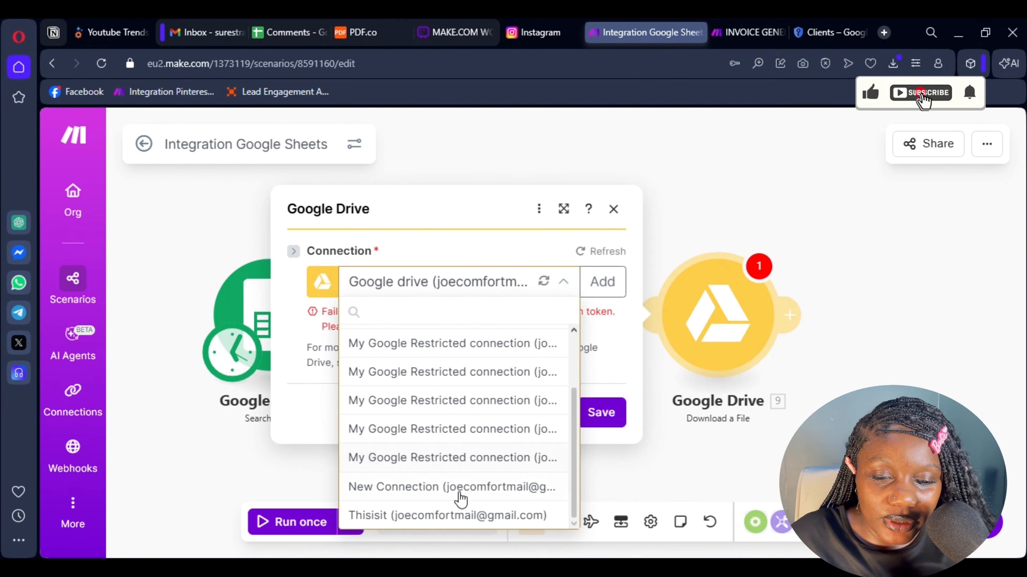
click(451, 516)
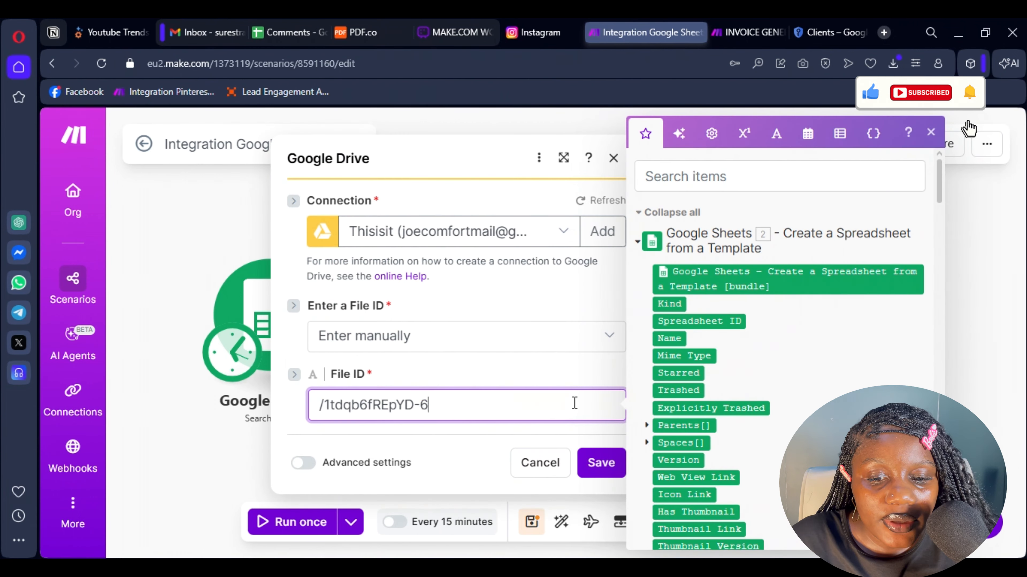
Clear the manually entered path from the Download a File module's File ID.
key(BackSpace)
key(BackSpace)
key(BackSpace)
key(BackSpace)
key(BackSpace)
key(BackSpace)
key(BackSpace)
key(BackSpace)
key(BackSpace)
key(BackSpace)
key(BackSpace)
key(BackSpace)
key(BackSpace)
key(BackSpace)
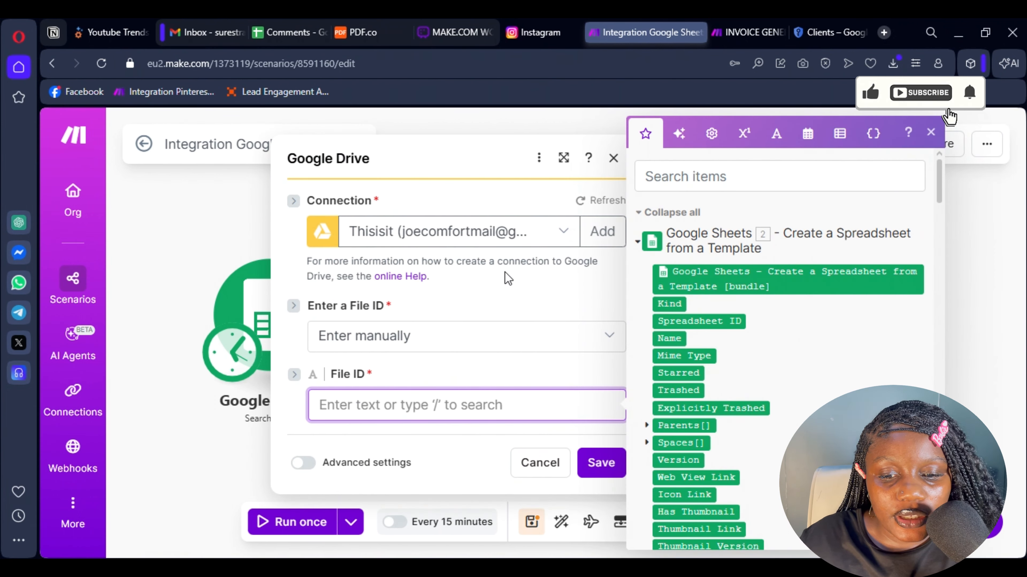
click(469, 232)
click(607, 304)
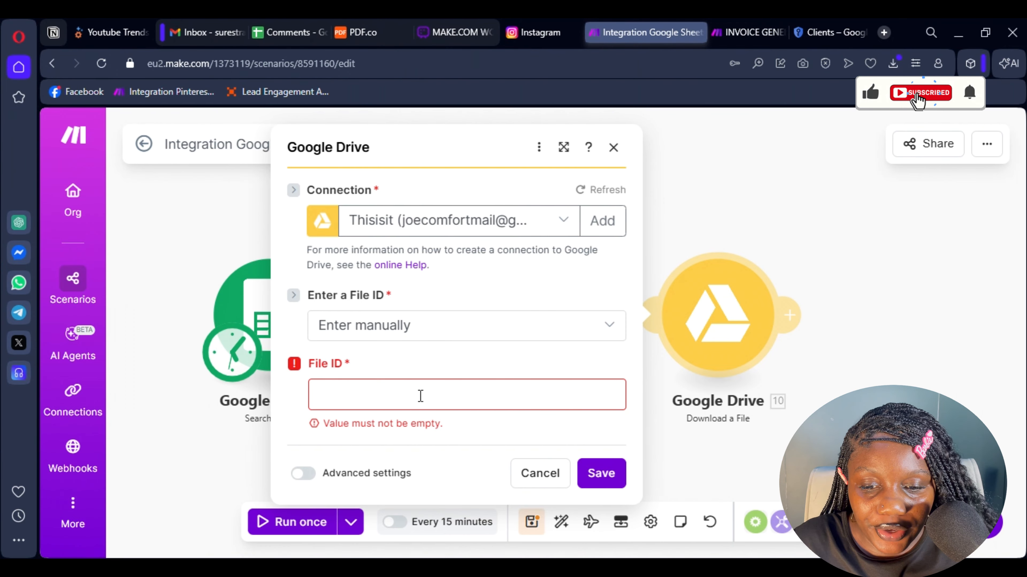
Map the File ID to the Spreadsheet ID from the template module, then save the Google Drive module and the scenario.
click(420, 396)
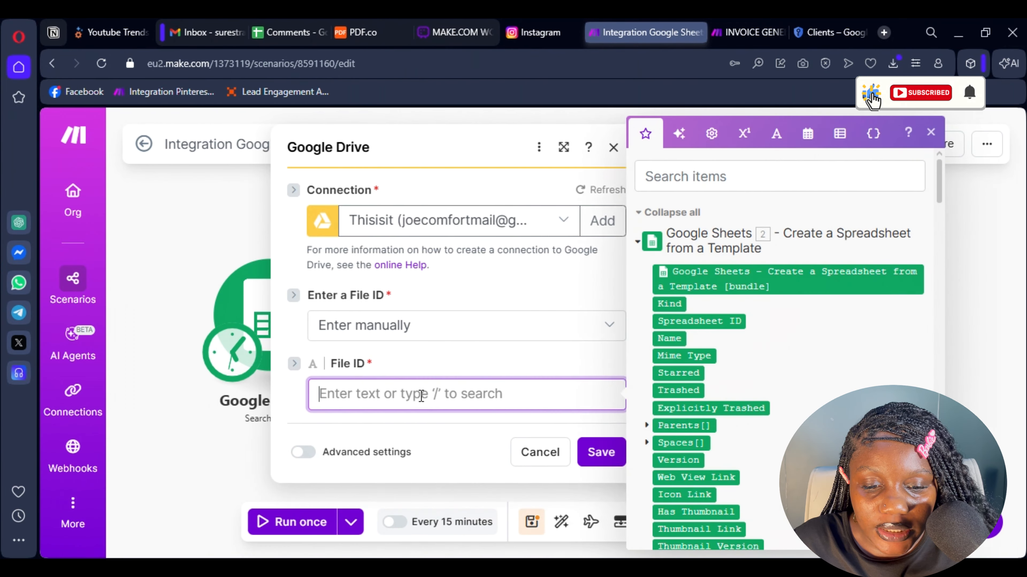
click(713, 320)
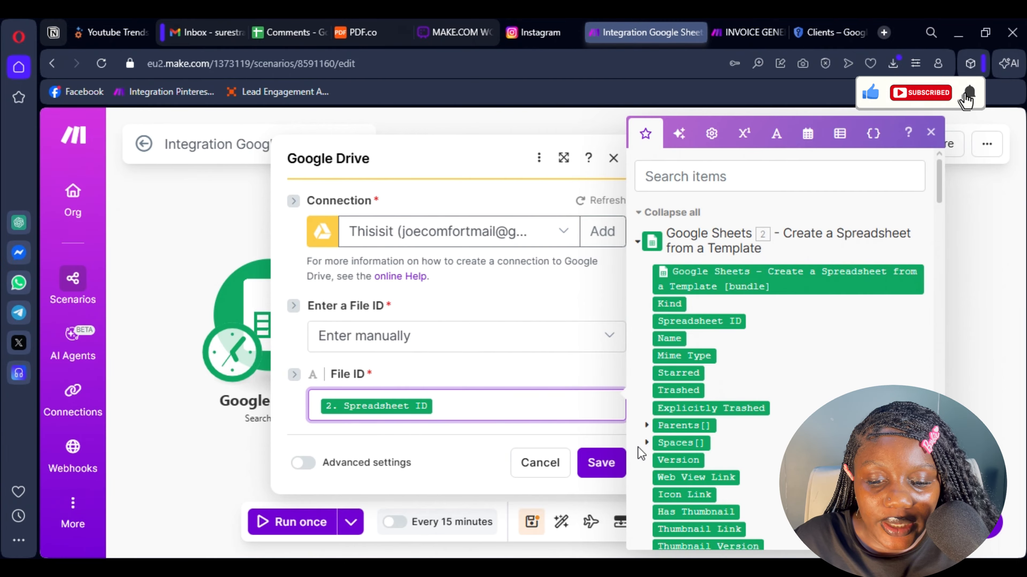
click(601, 463)
click(532, 522)
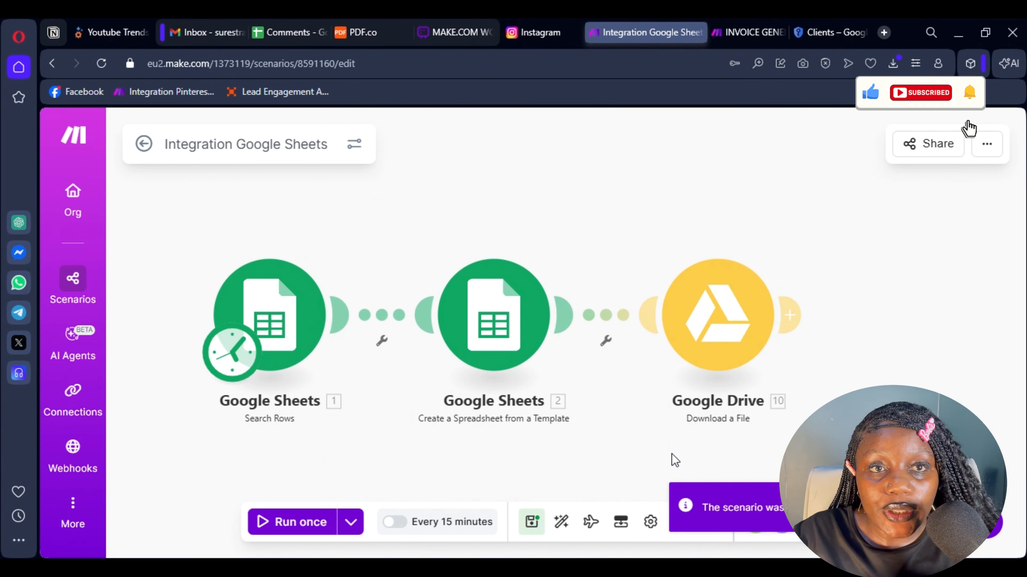
Search the apps for pdf and add a PDF.co Convert into PDF module after the Google Drive download.
drag(660, 459, 621, 468)
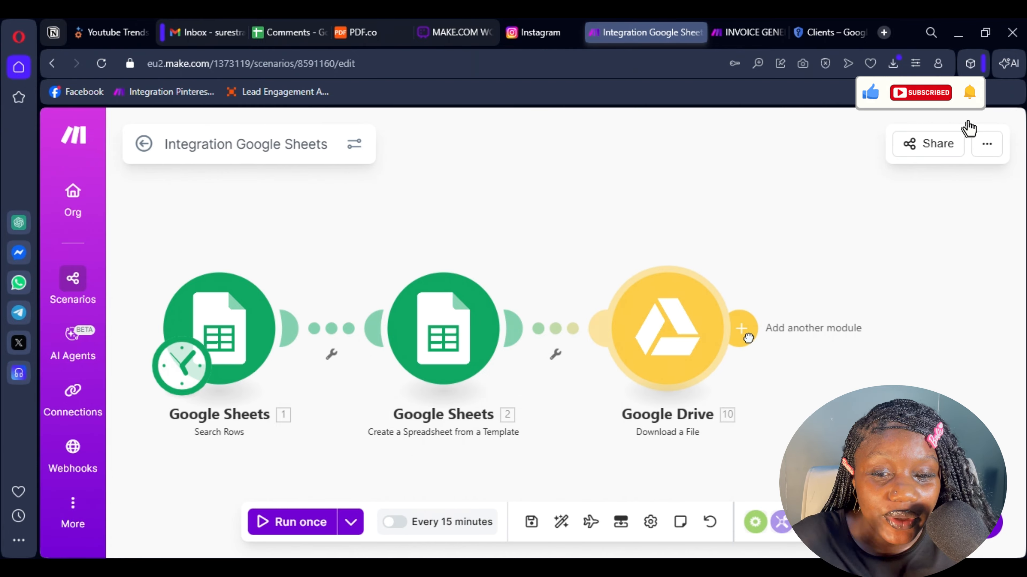
click(739, 329)
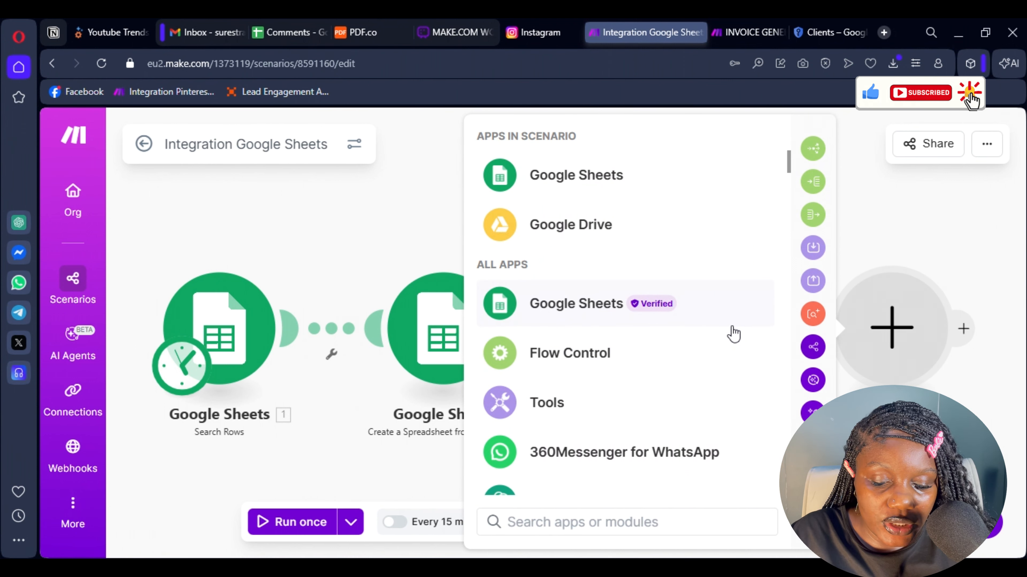
click(552, 532)
text(pdf)
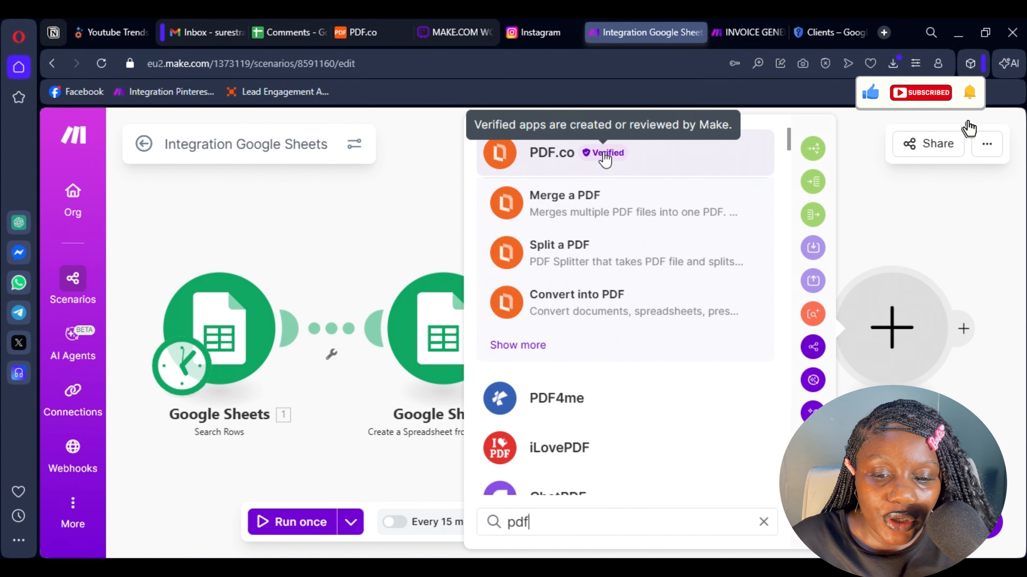
click(605, 159)
scroll(601, 364, down, 3)
scroll(591, 348, up, 3)
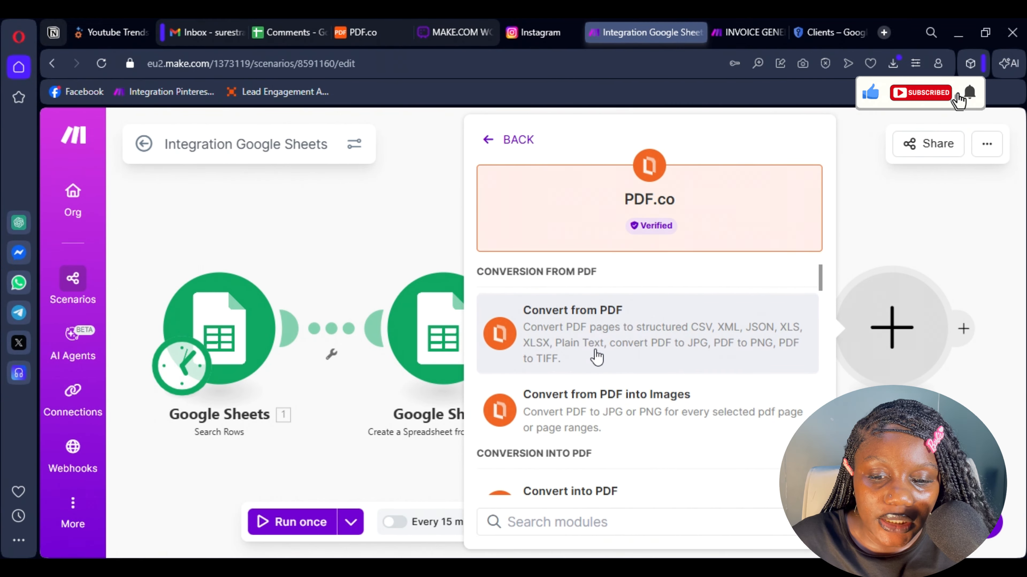
scroll(627, 428, down, 2)
scroll(667, 384, up, 2)
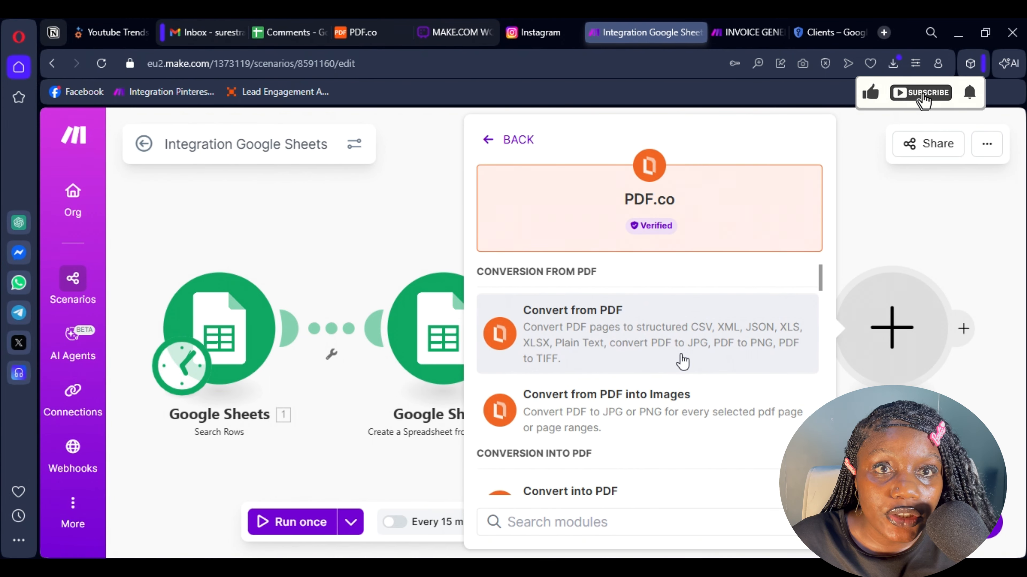
scroll(647, 364, down, 5)
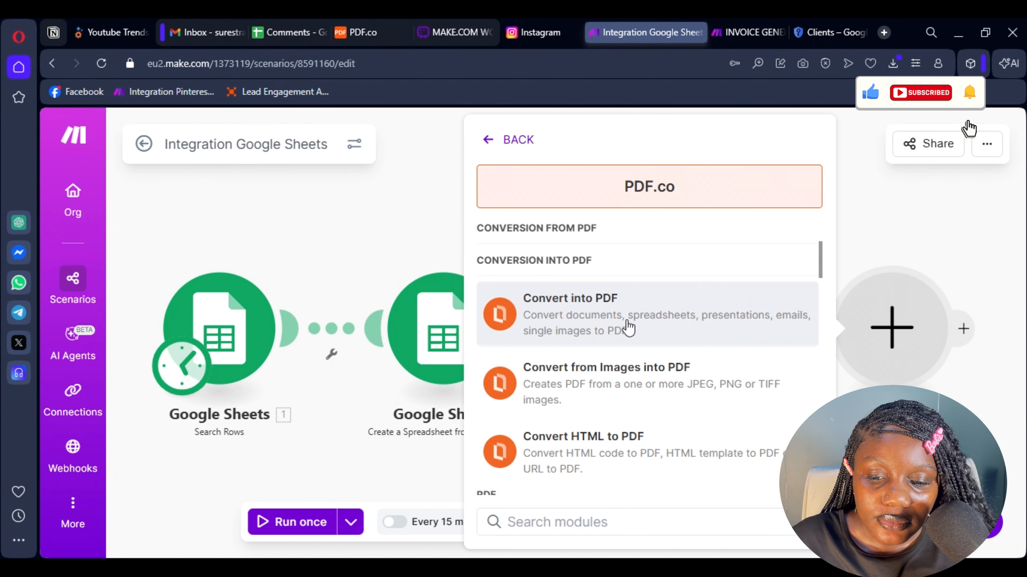
click(600, 320)
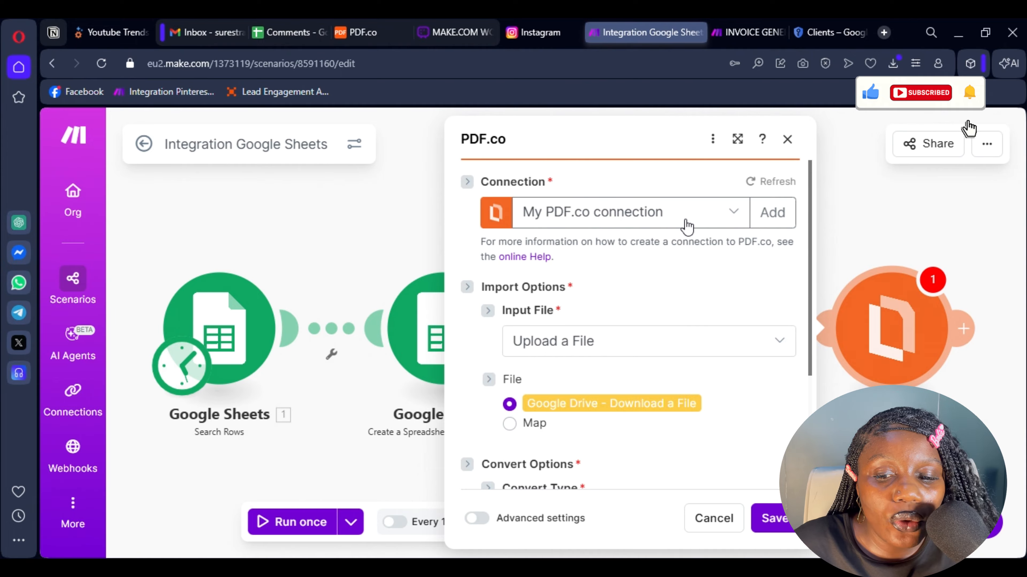
Review the PDF.co connection, import, Document to PDF conversion and export options, and save the module.
scroll(695, 229, down, 3)
scroll(667, 233, up, 3)
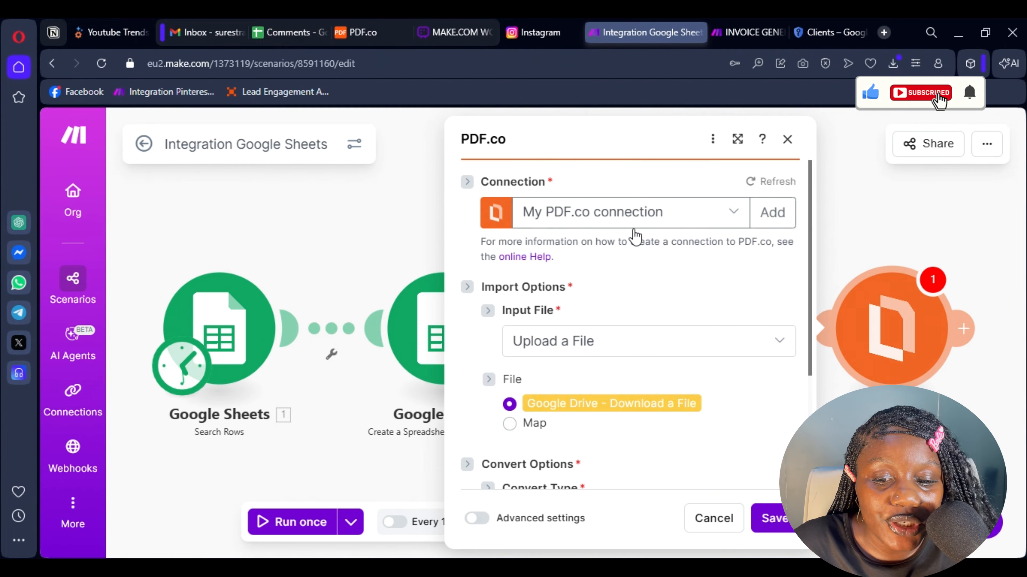
scroll(636, 236, down, 2)
scroll(619, 268, up, 2)
scroll(598, 291, down, 2)
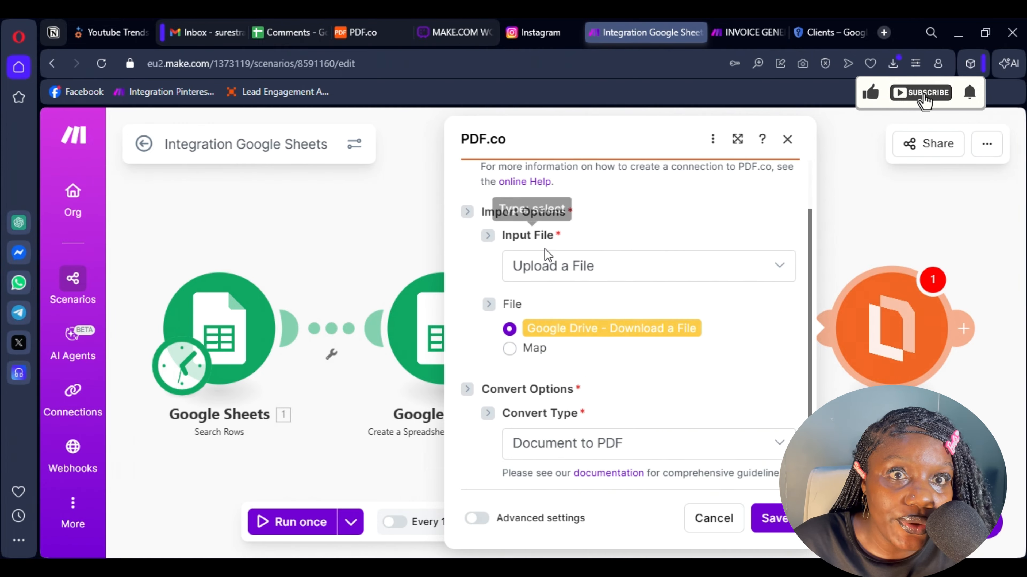
scroll(548, 255, down, 2)
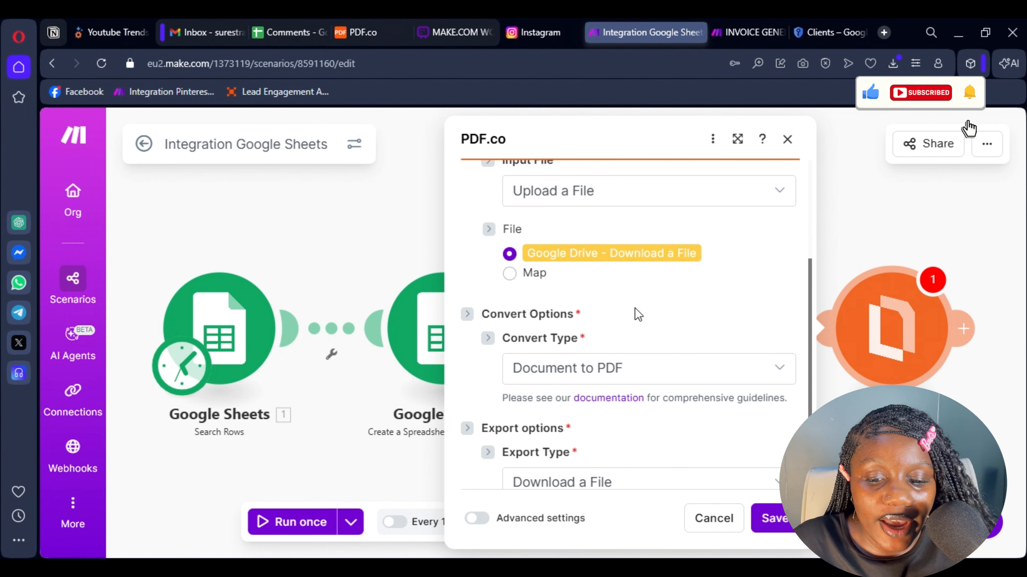
scroll(603, 323, down, 1)
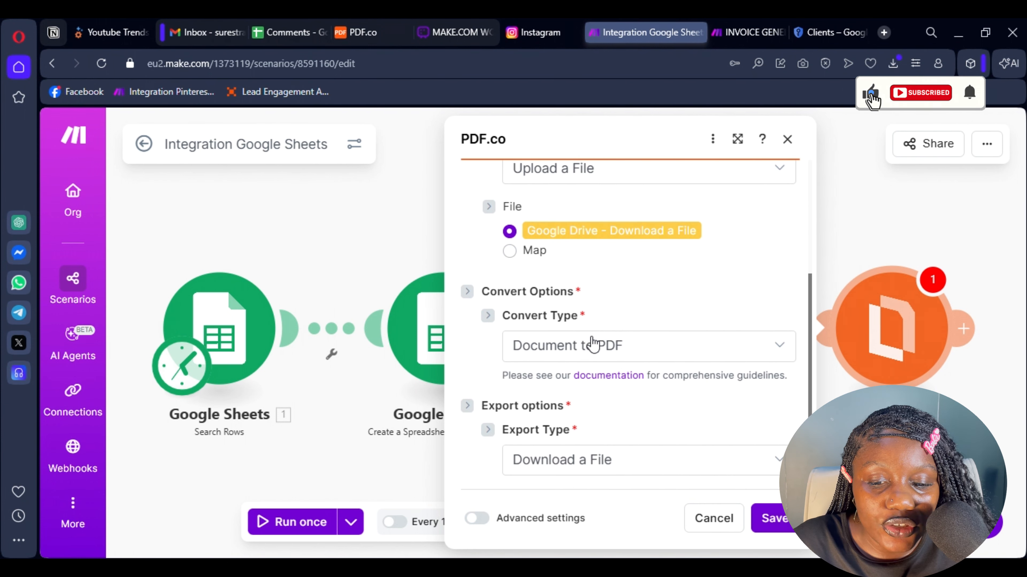
click(773, 522)
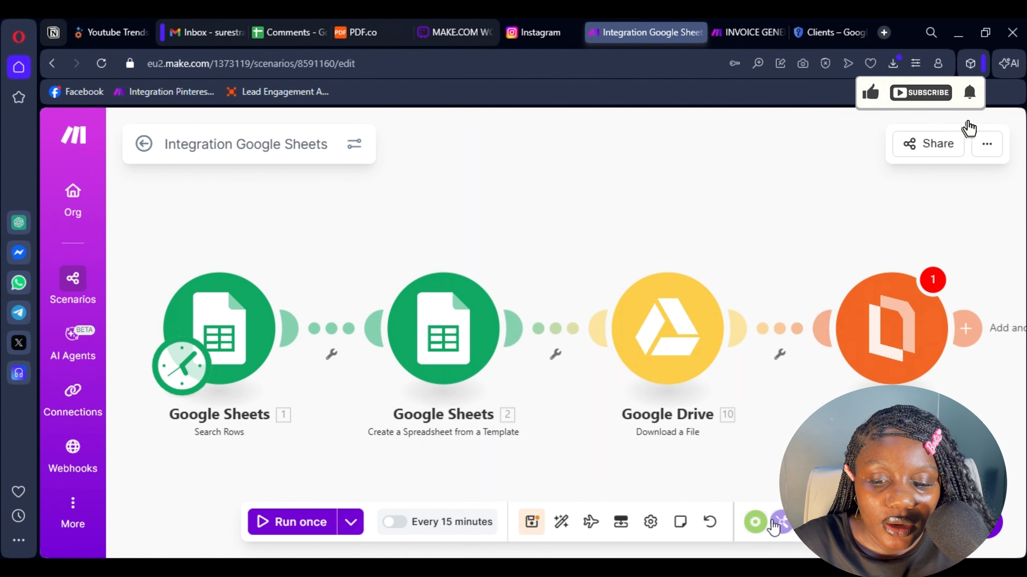
Reopen the Convert into PDF module, check its convert and export types, and save it again.
drag(790, 422, 658, 391)
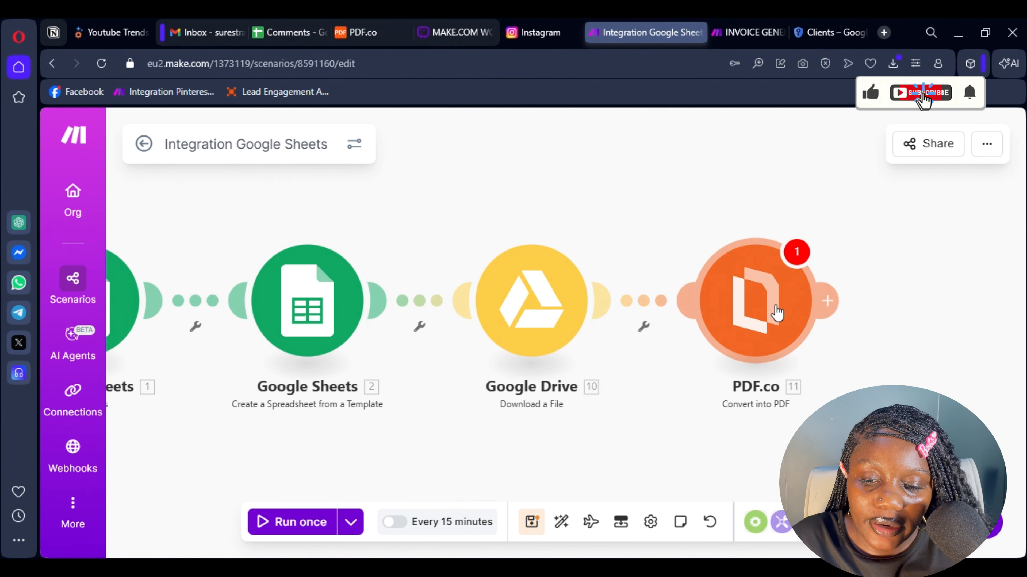
click(768, 315)
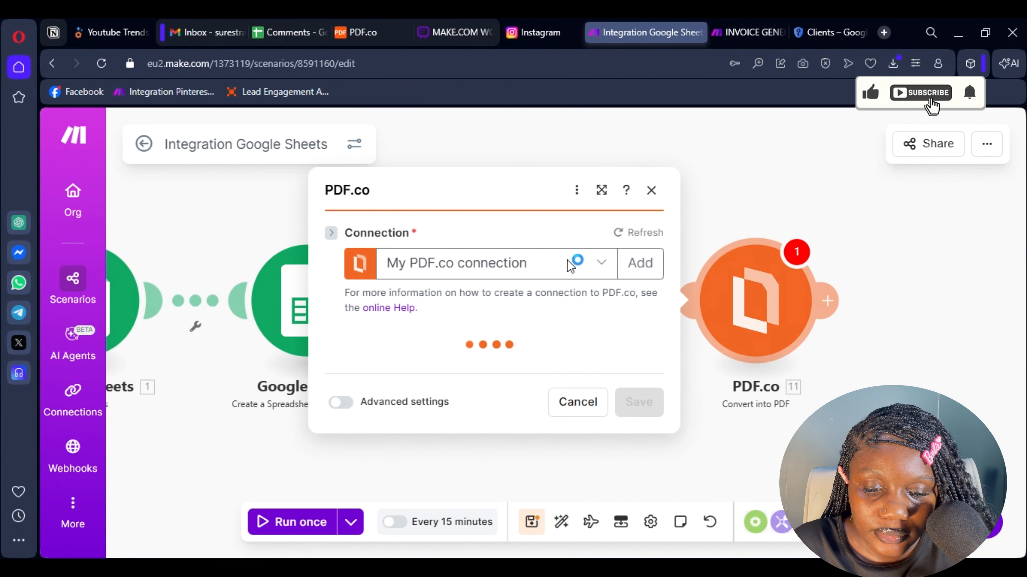
scroll(500, 367, down, 5)
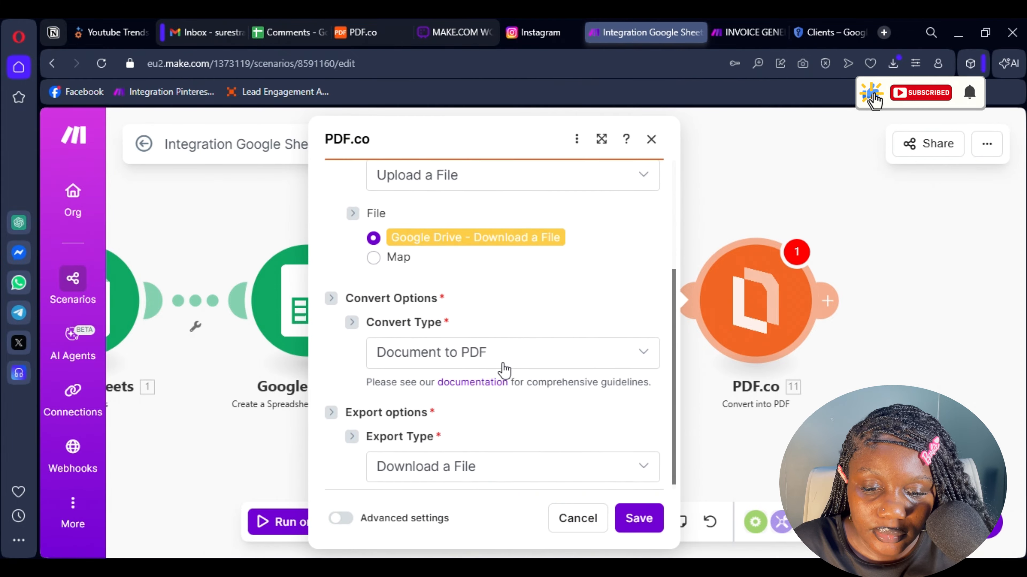
click(639, 531)
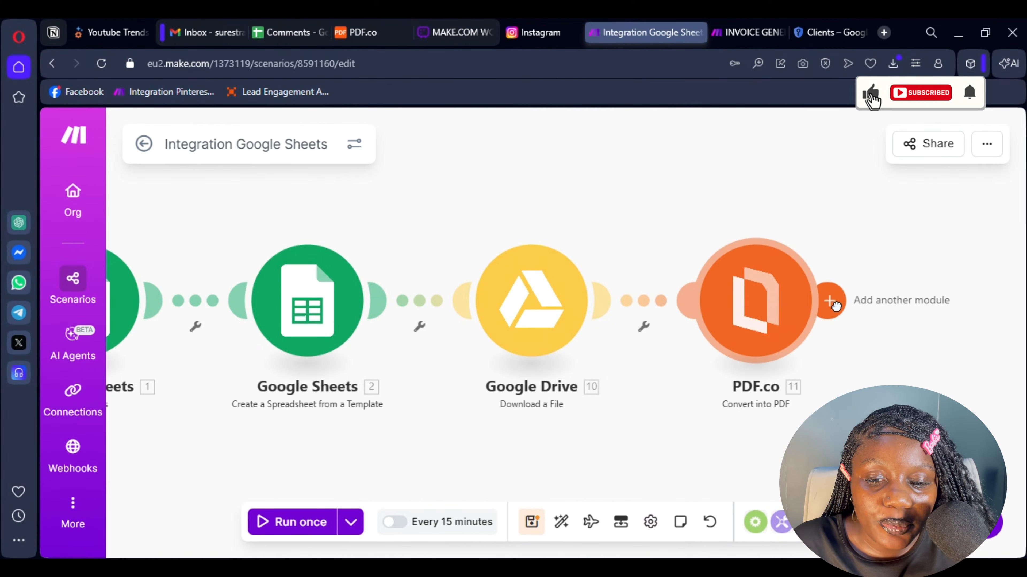
Add a Google Drive Upload a File module after the PDF.co conversion and choose an existing Google account connection.
click(828, 301)
click(603, 235)
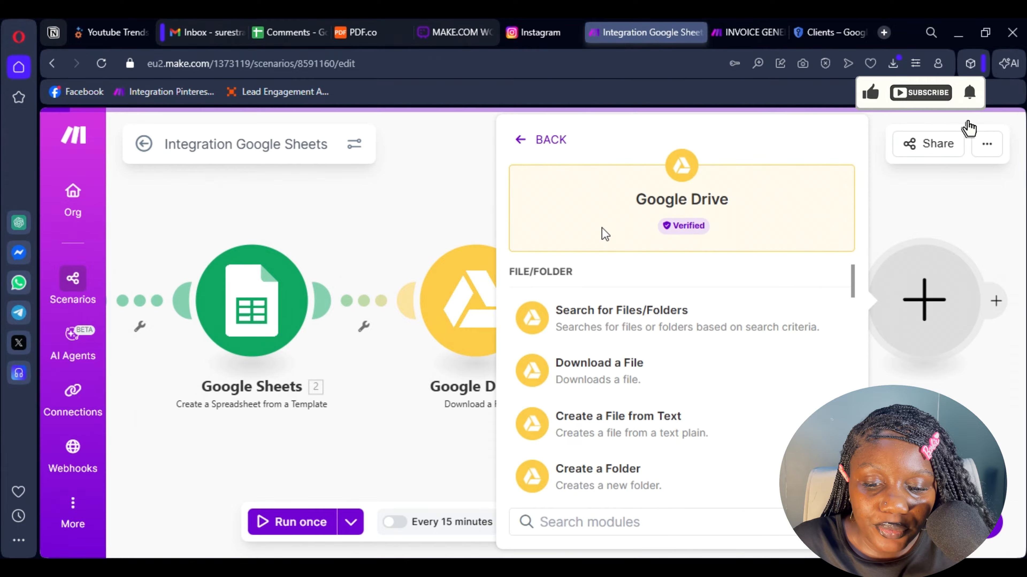
scroll(646, 336, down, 5)
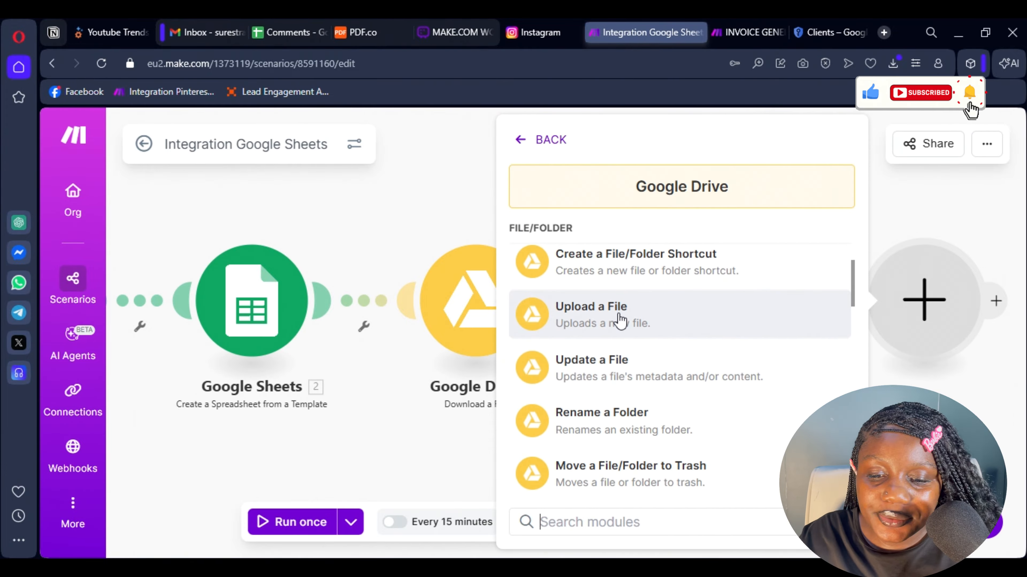
click(618, 320)
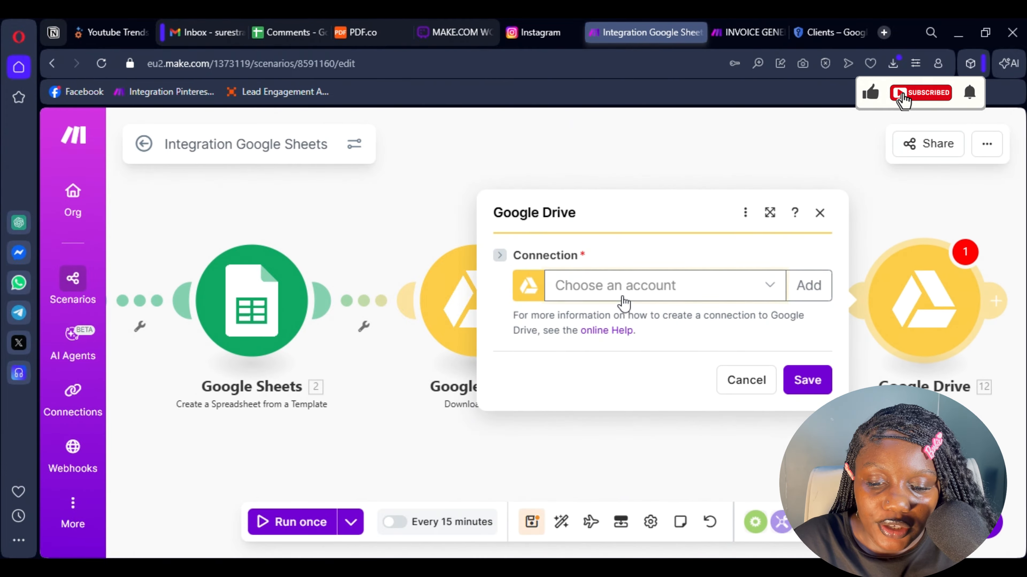
click(619, 295)
scroll(663, 465, down, 3)
click(665, 514)
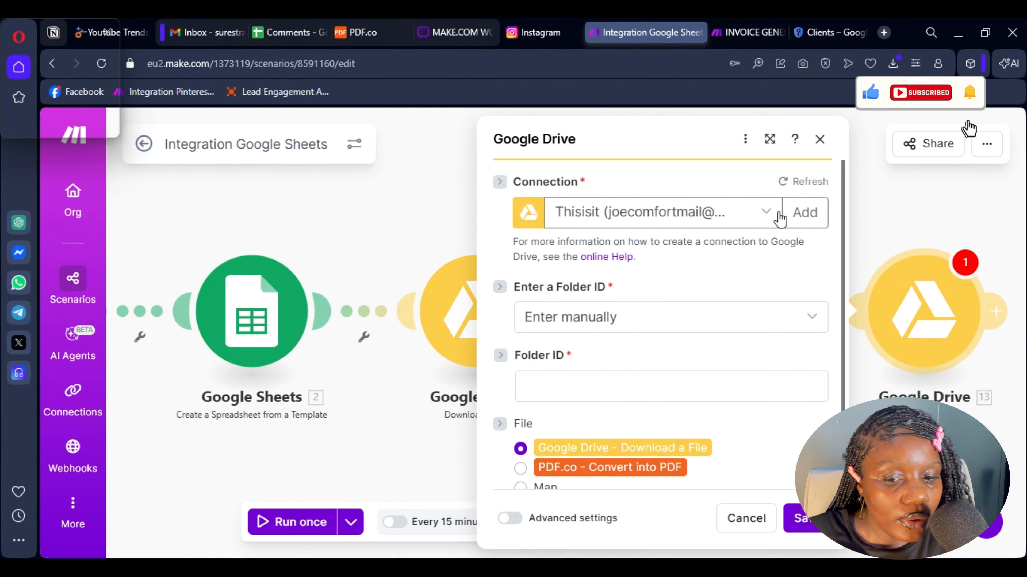
Set the upload's source file to PDF.co - Convert into PDF and try to save the module.
scroll(635, 291, down, 1)
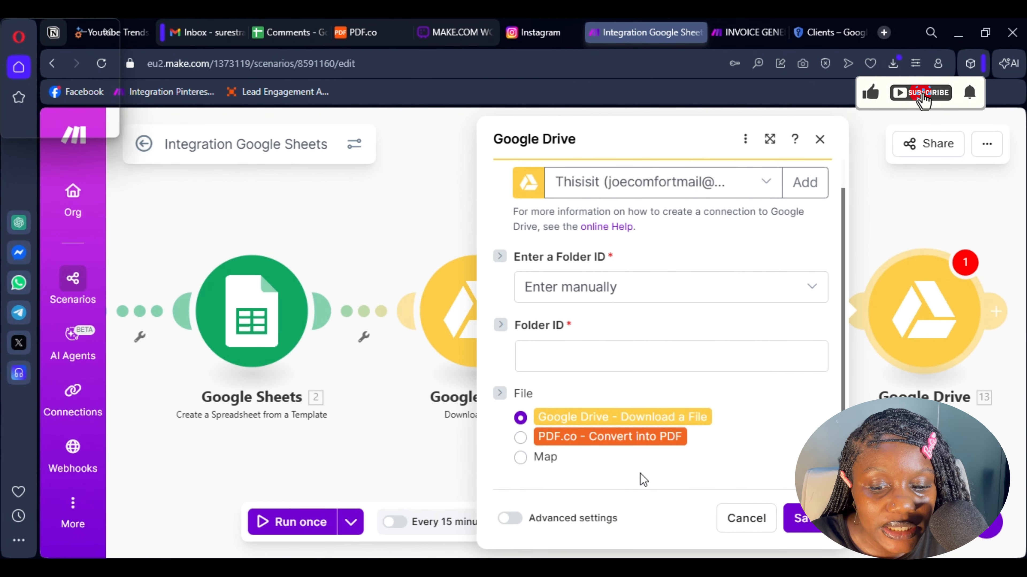
click(520, 438)
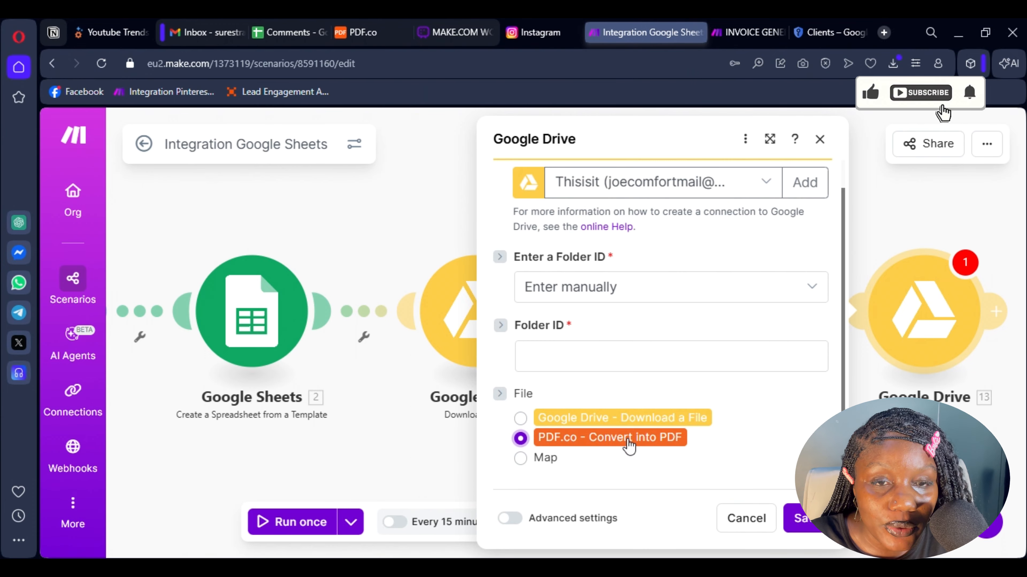
click(813, 528)
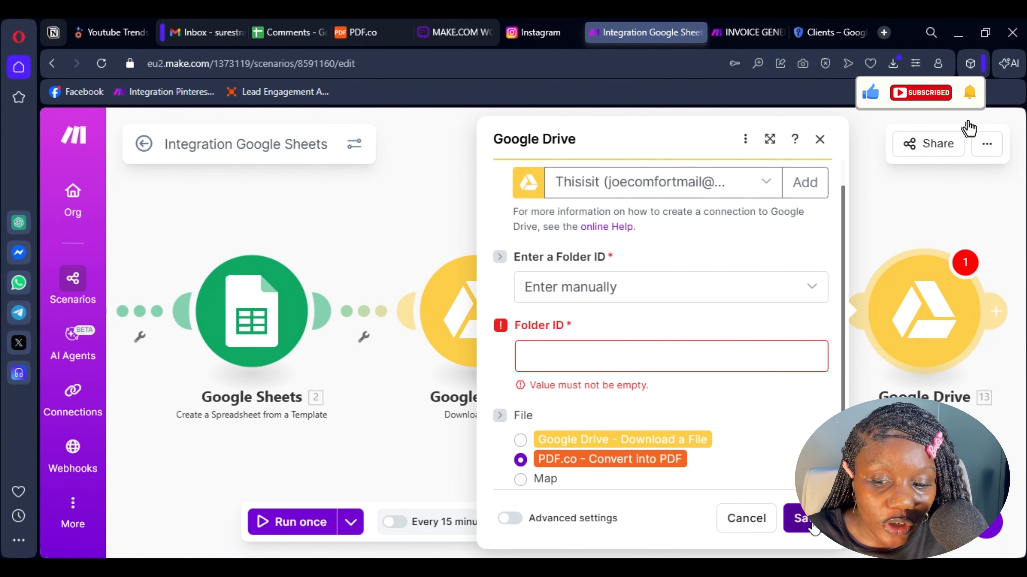
Have the upload folder selected from the list and choose INVOICE PDF in My Drive as the destination.
click(558, 355)
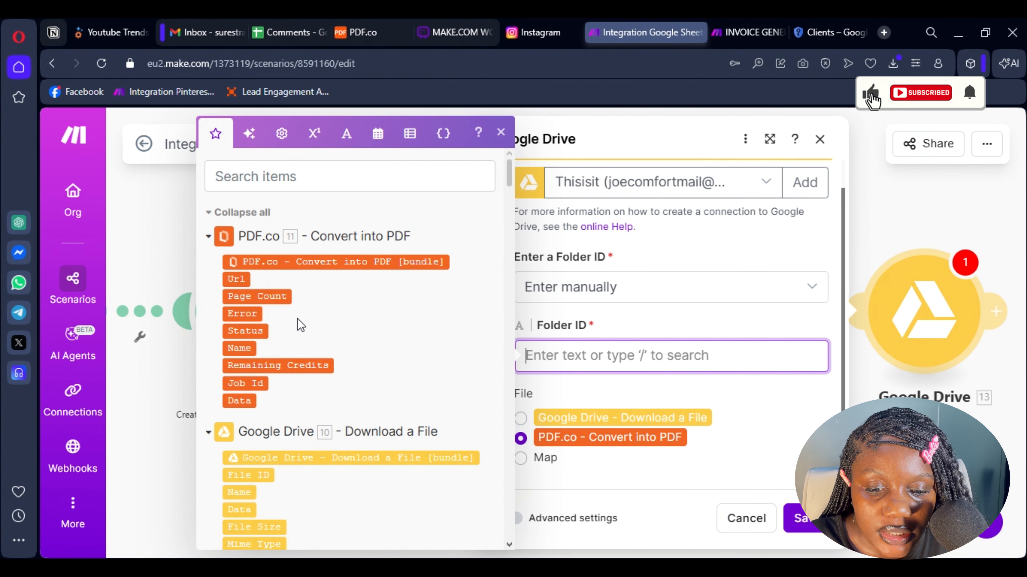
scroll(432, 341, down, 3)
scroll(444, 348, up, 3)
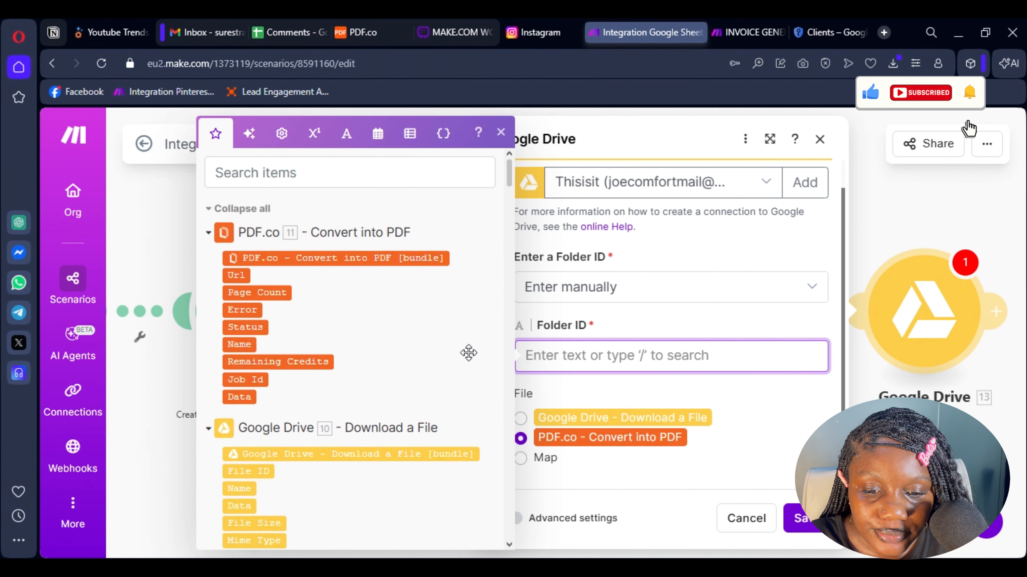
click(598, 288)
click(599, 288)
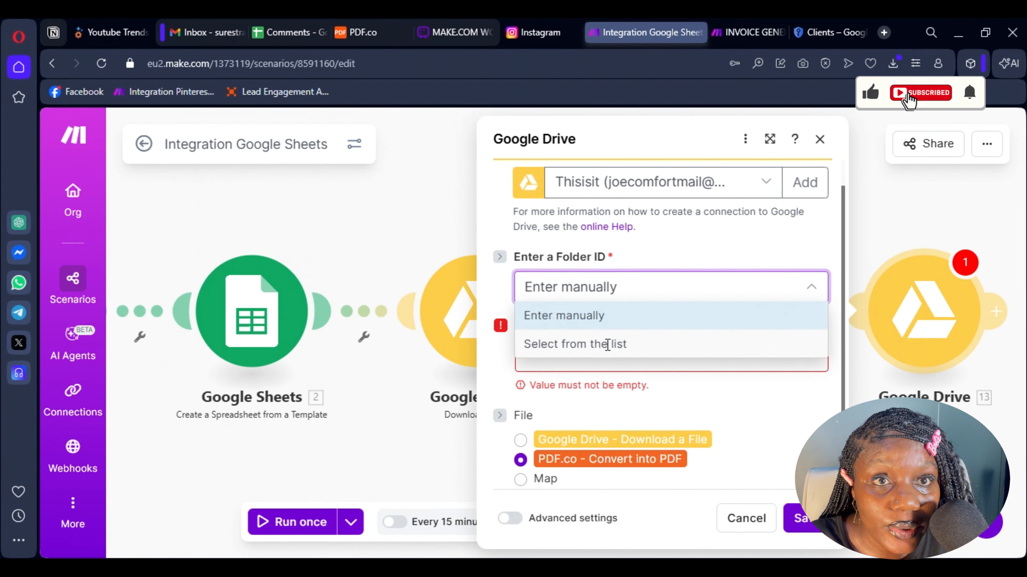
click(608, 344)
scroll(606, 351, down, 2)
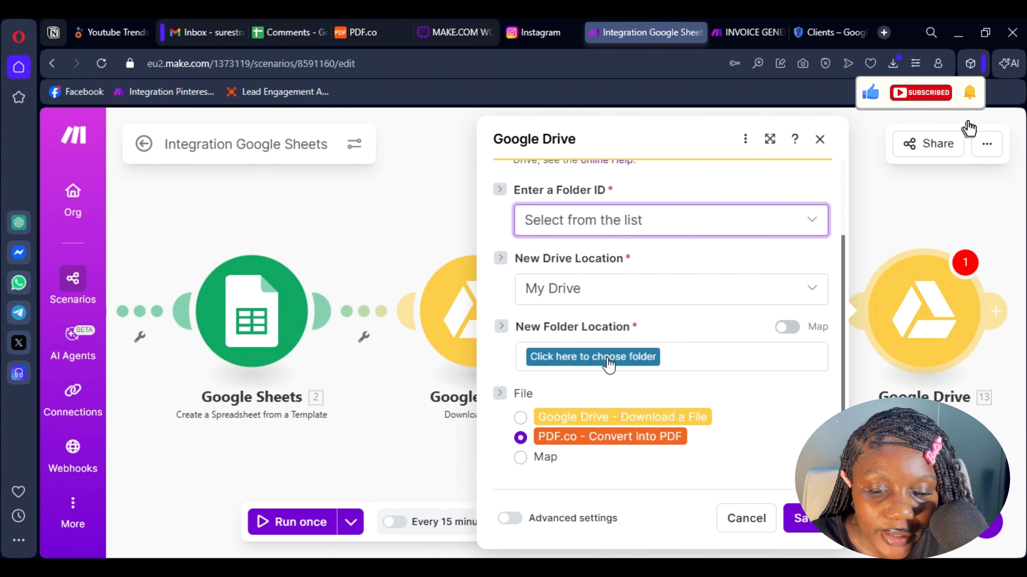
click(608, 362)
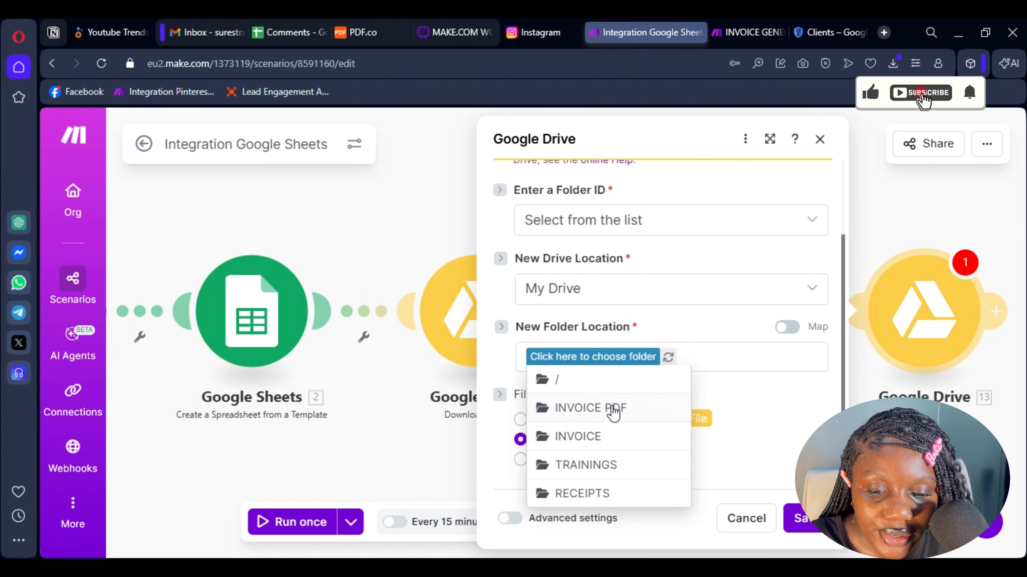
click(613, 409)
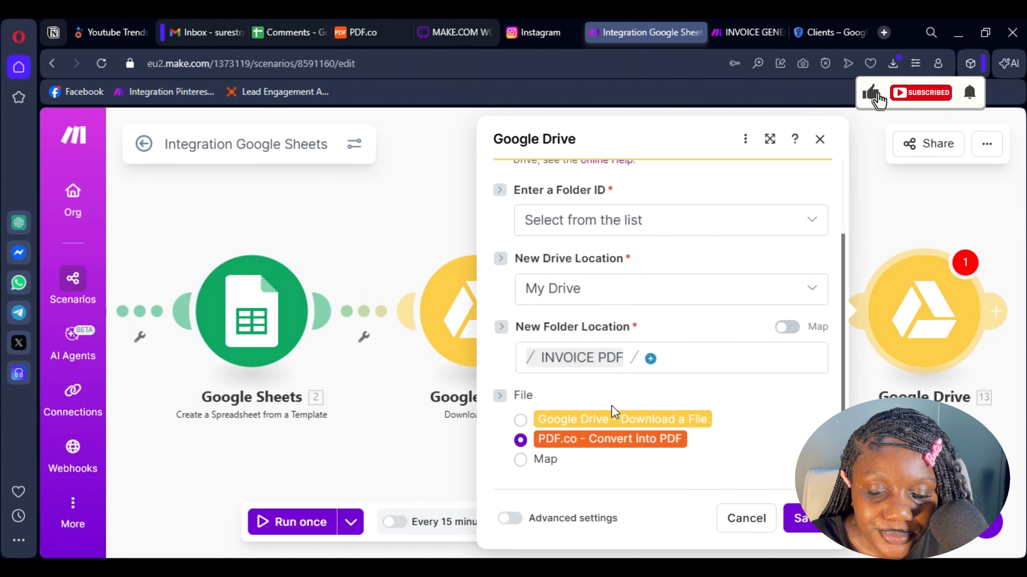
Save the Google Drive upload module and save the scenario despite the warnings.
click(801, 515)
click(541, 528)
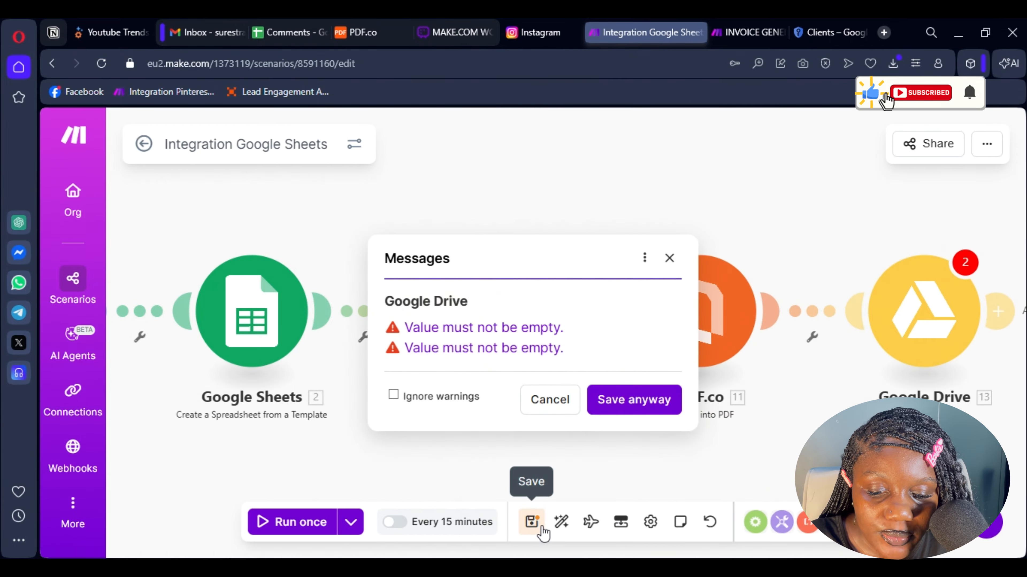
click(627, 403)
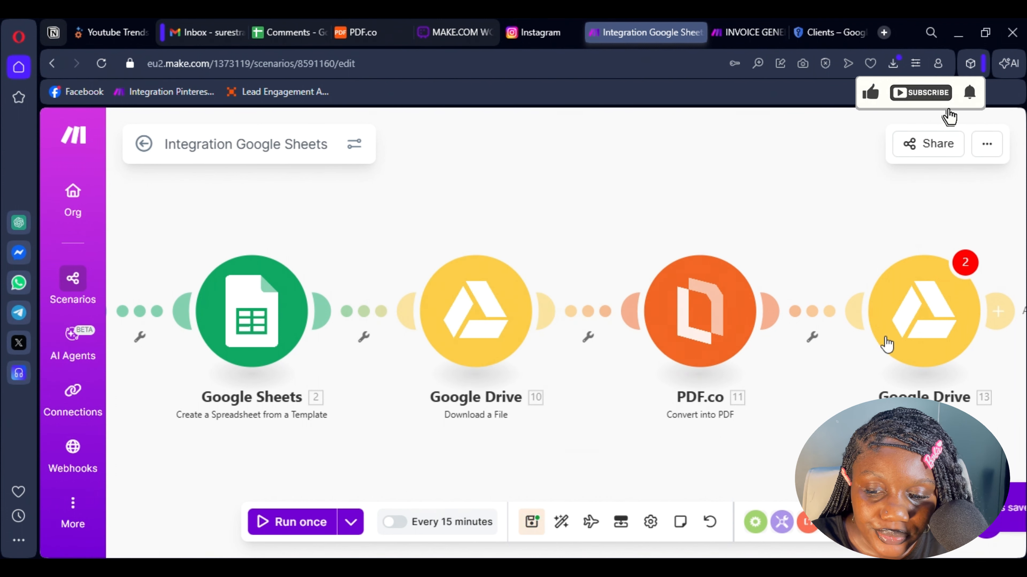
Reopen the Google Drive upload module, check its folder and file settings, close it and save the scenario again.
click(901, 337)
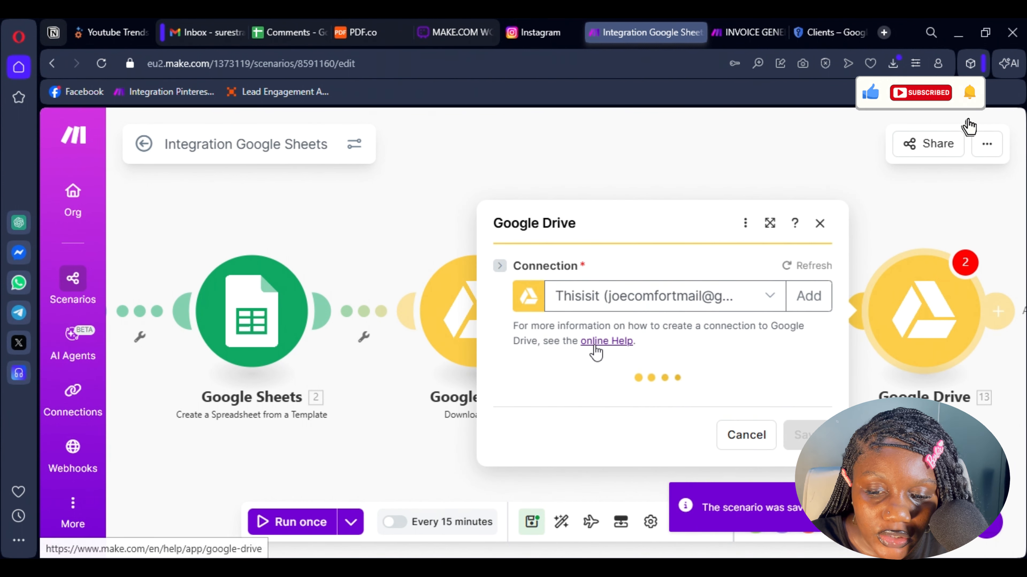
scroll(703, 467, down, 4)
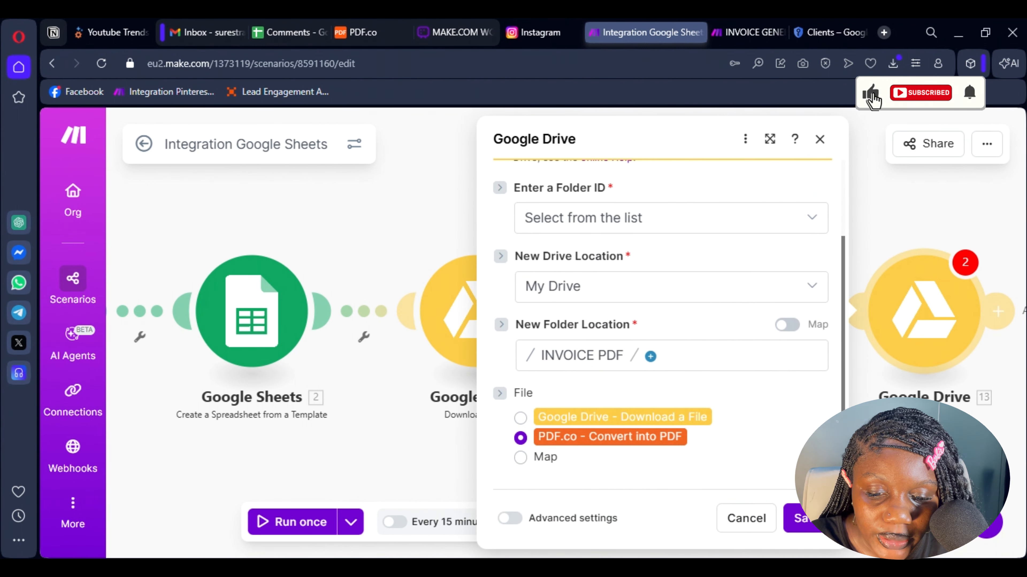
click(730, 523)
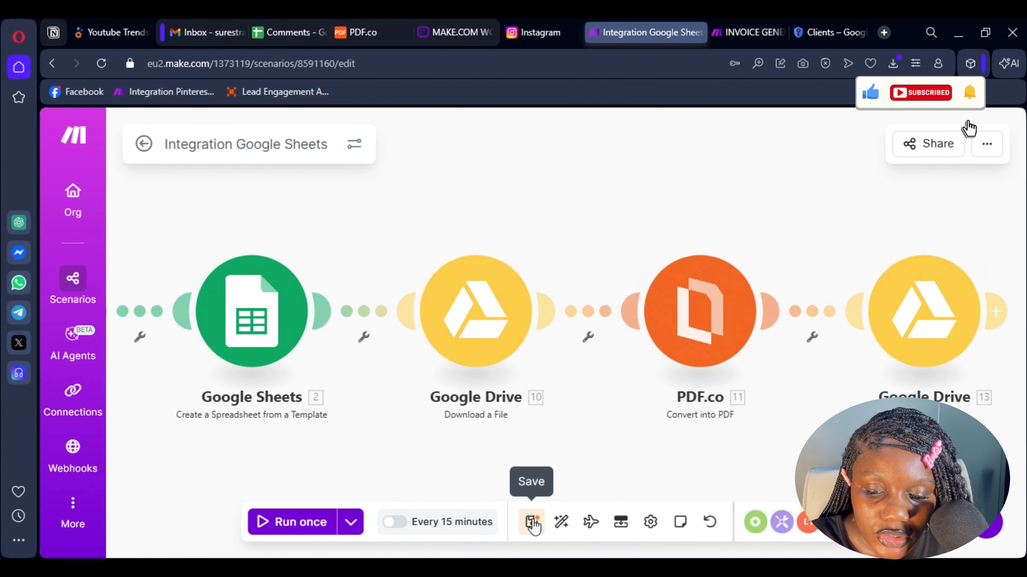
click(531, 522)
Check the INVOICE PDF folder in Google Drive, return to the Make scenario and run it once.
scroll(336, 429, down, 3)
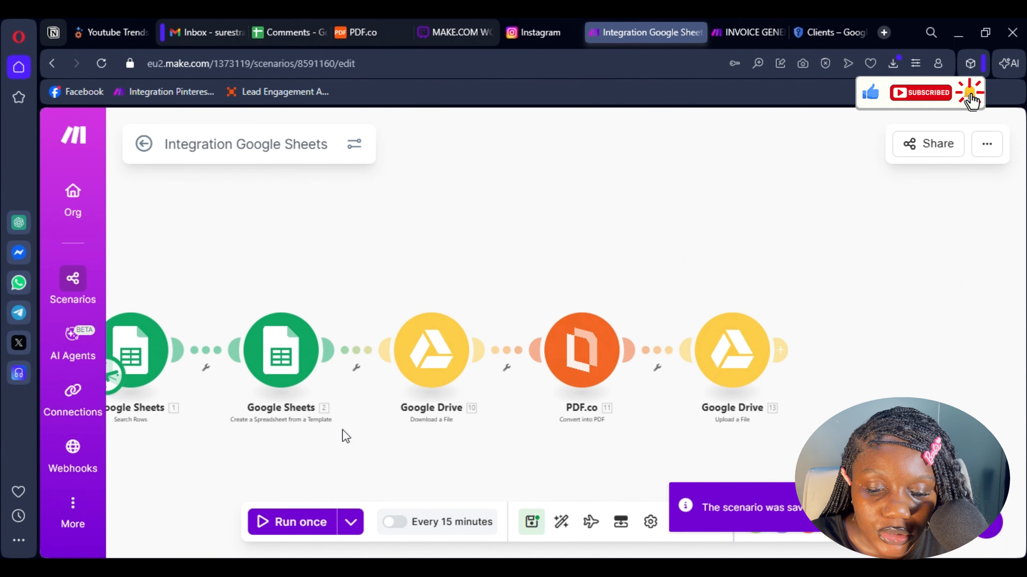
drag(354, 436, 406, 380)
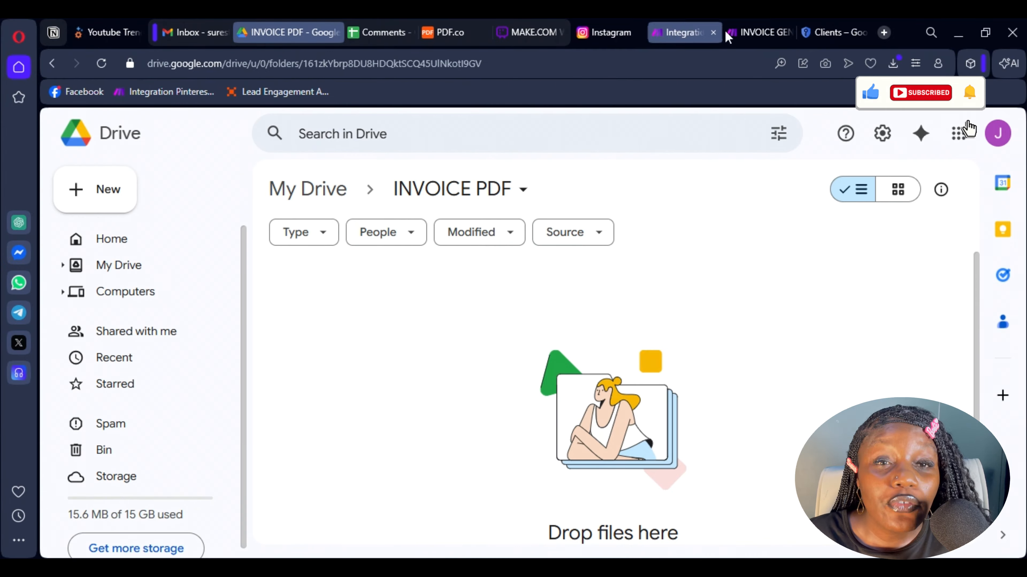
click(673, 31)
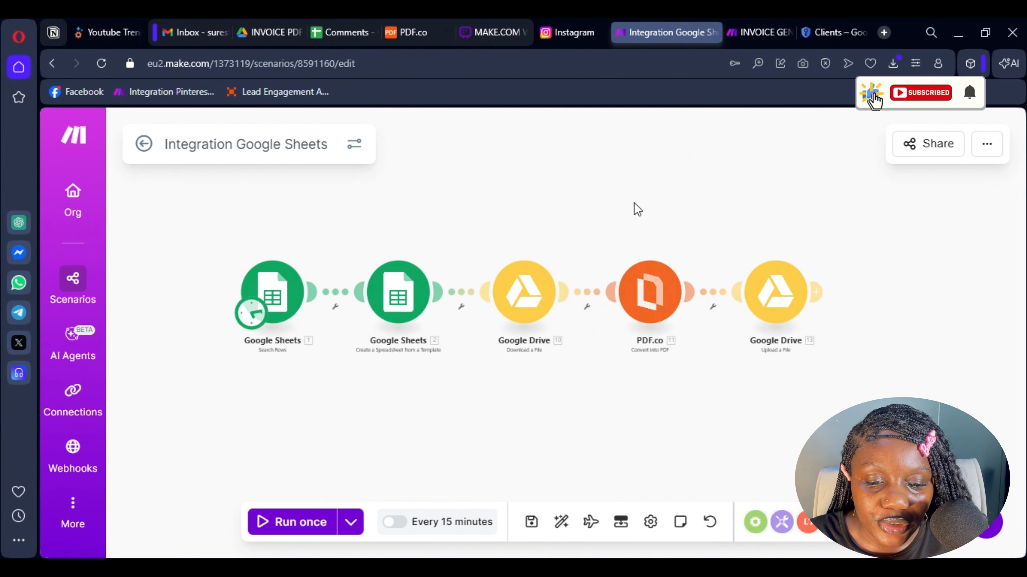
drag(634, 213, 644, 221)
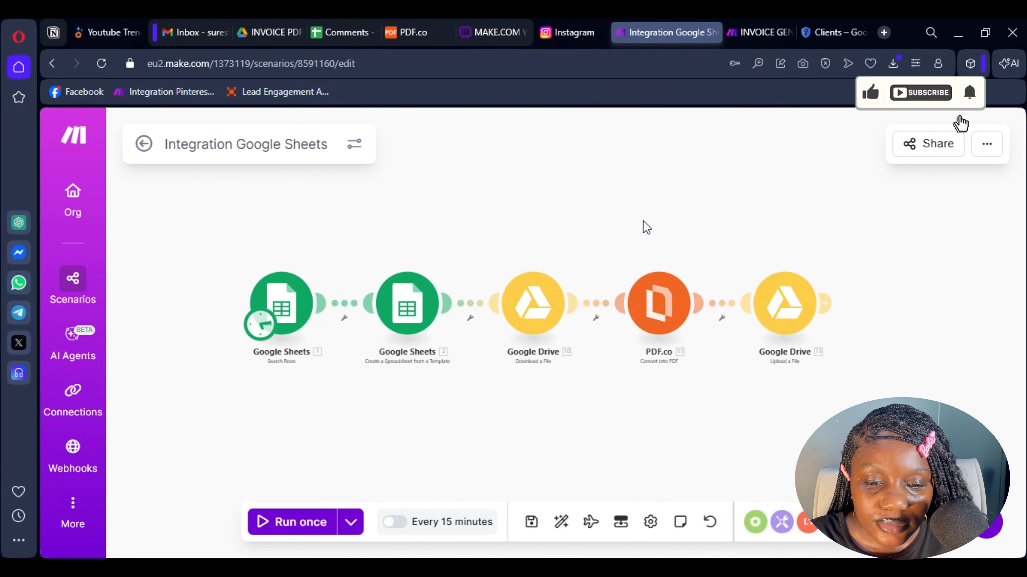
click(299, 523)
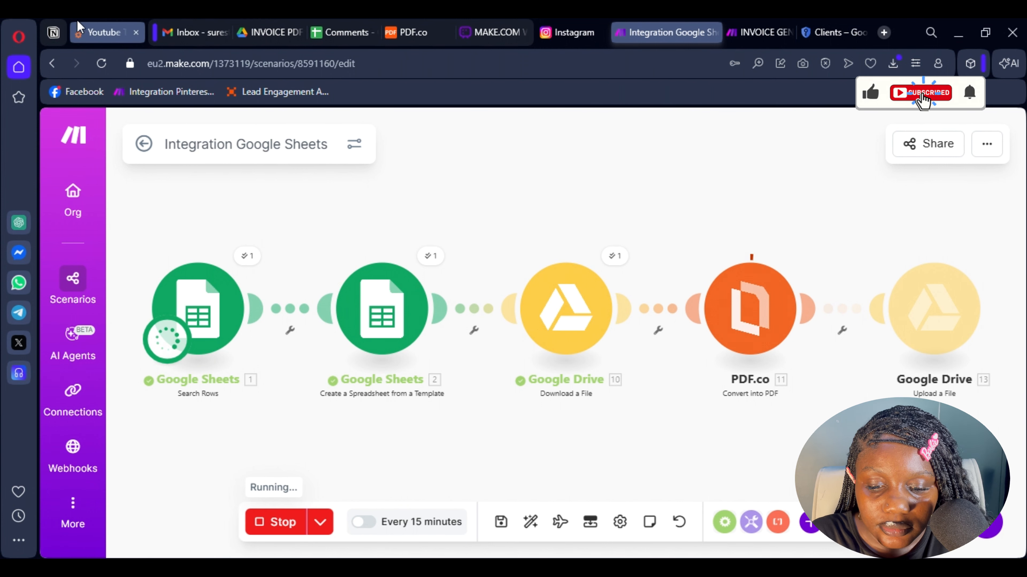
Follow the run and the INVOICE PDF folder in Google Drive, then open Invoice_for_.pdf and examine the invoice's fields.
click(270, 32)
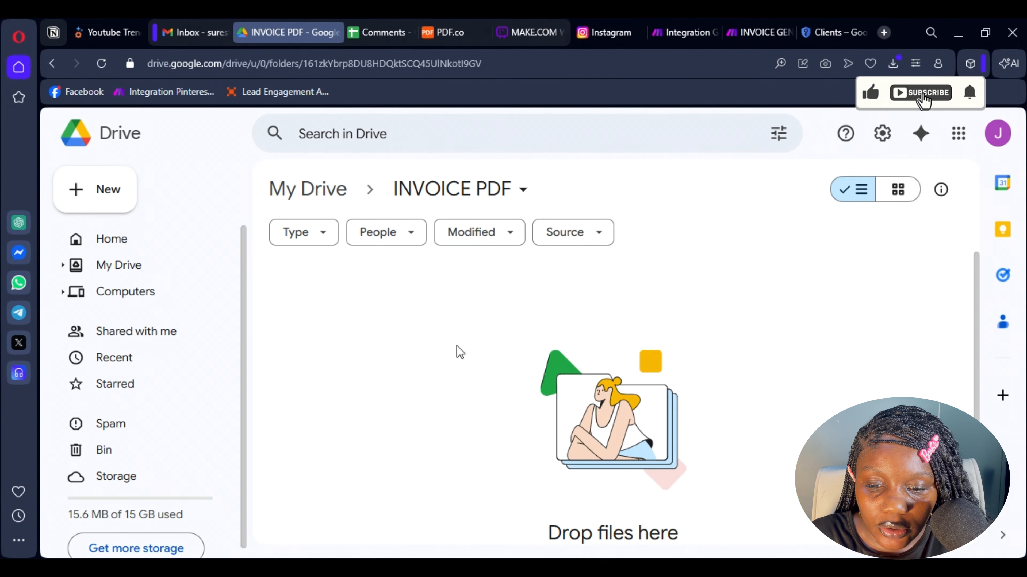
click(684, 31)
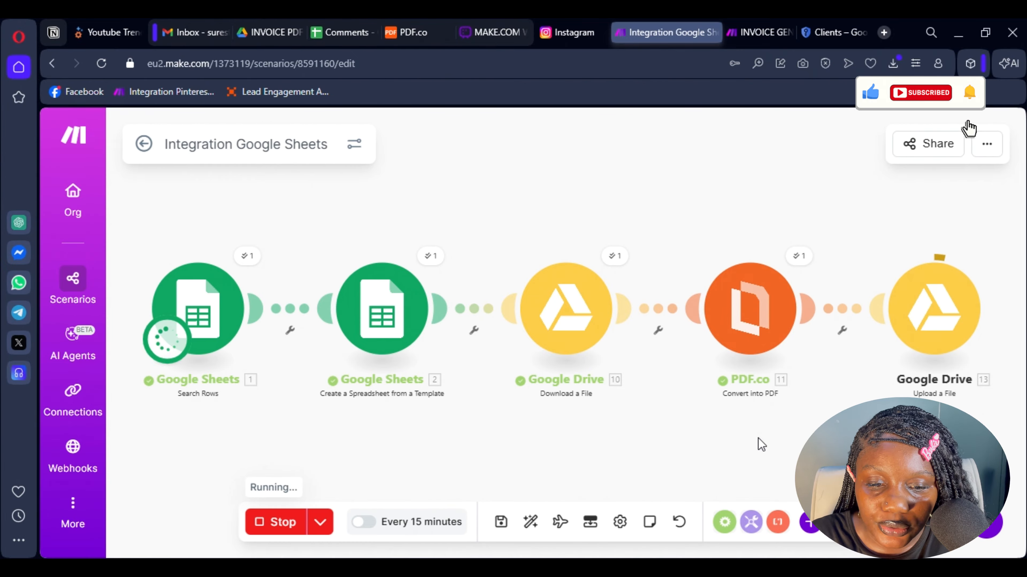
click(275, 30)
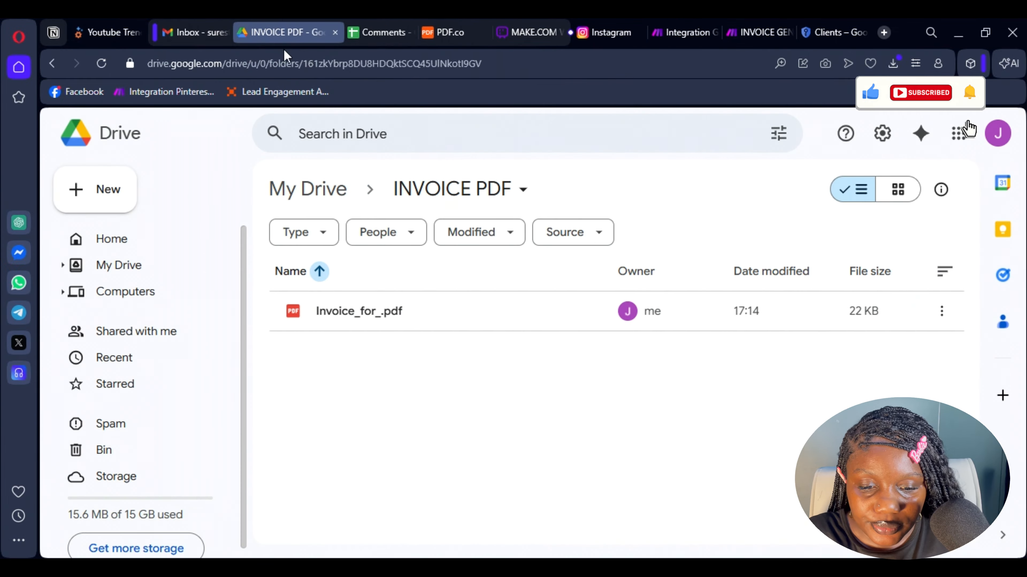
double_click(349, 317)
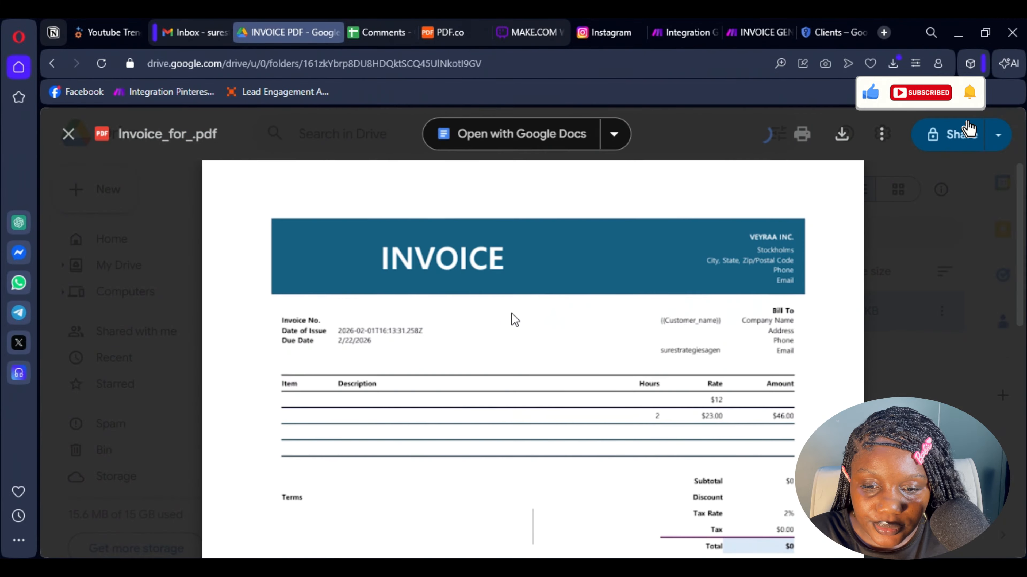
scroll(516, 360, down, 4)
scroll(734, 298, up, 2)
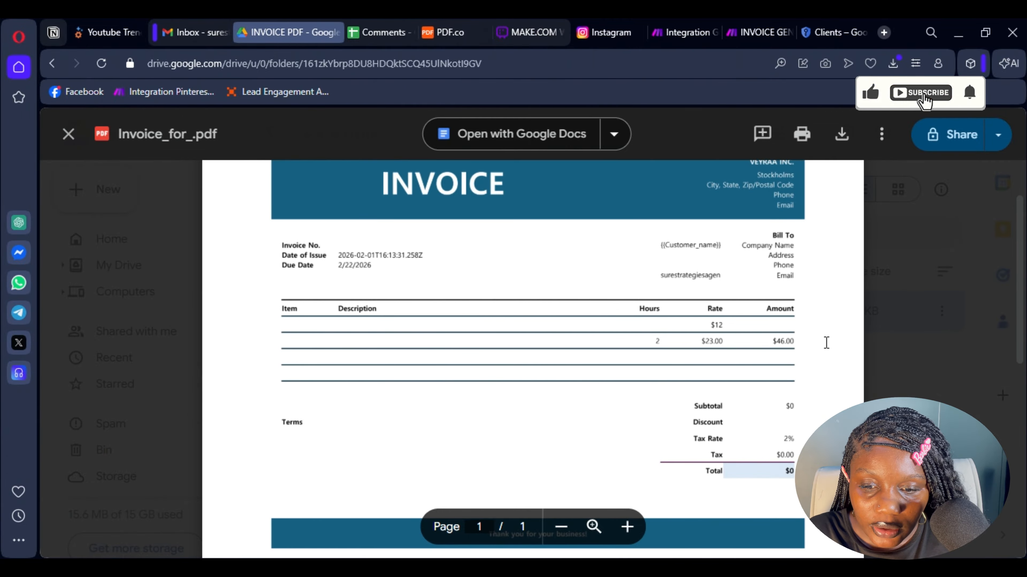
scroll(825, 342, down, 2)
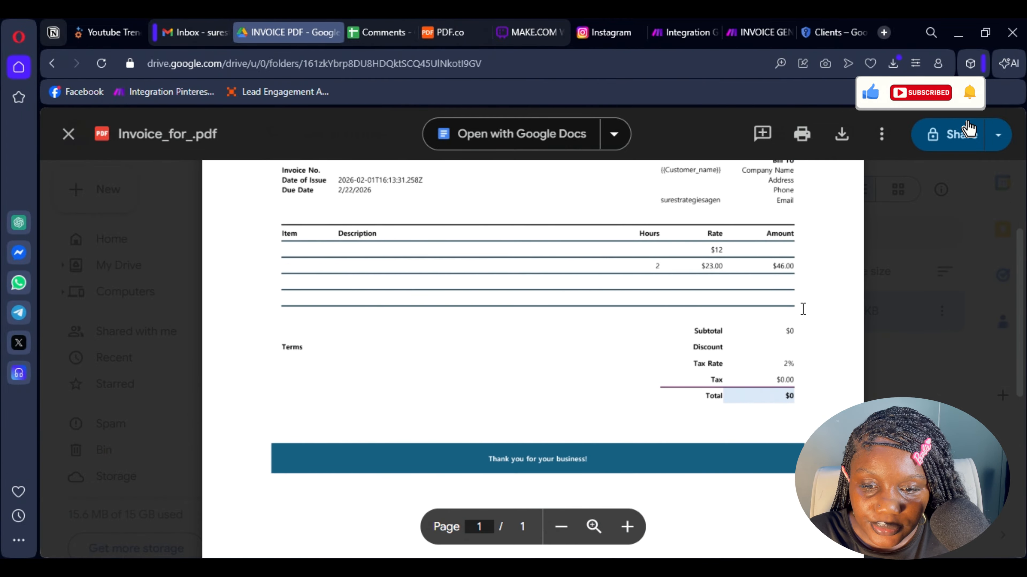
scroll(701, 347, up, 4)
In the Comments spreadsheet's Invoice Reminder sheet, set the due date in cell S2 to February 22, 2026.
click(381, 33)
drag(404, 533, 301, 449)
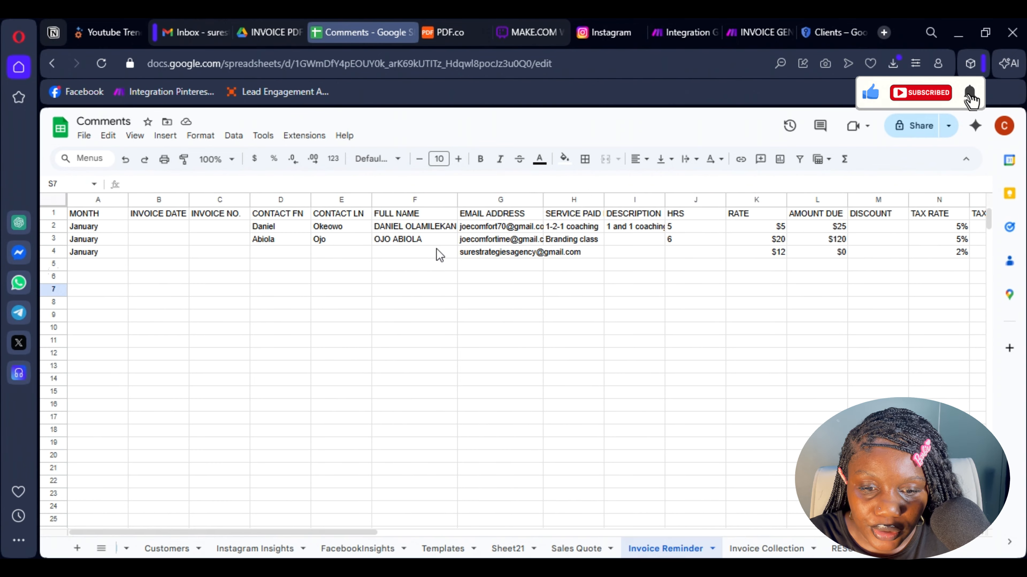
click(420, 532)
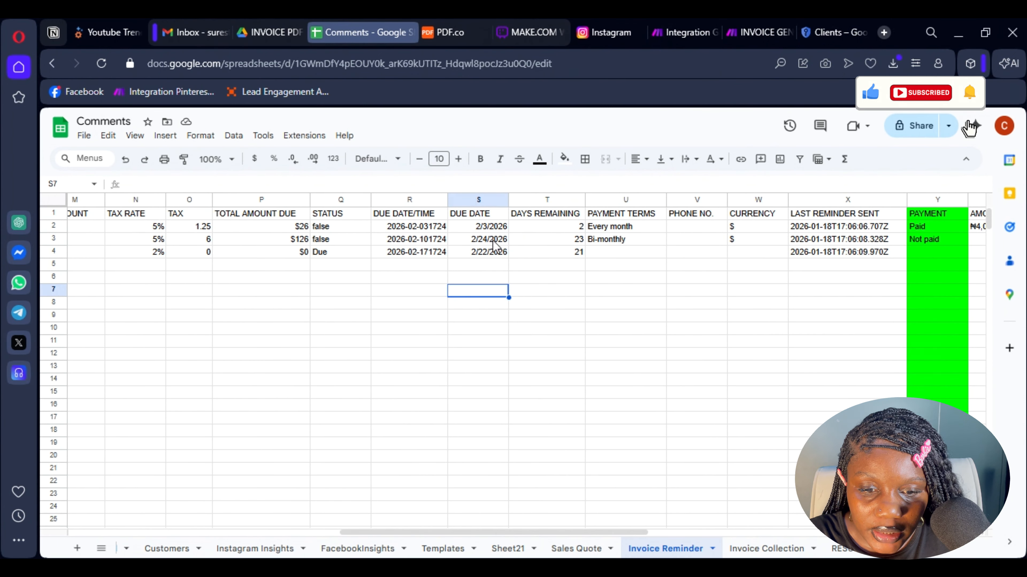
click(483, 227)
double_click(483, 227)
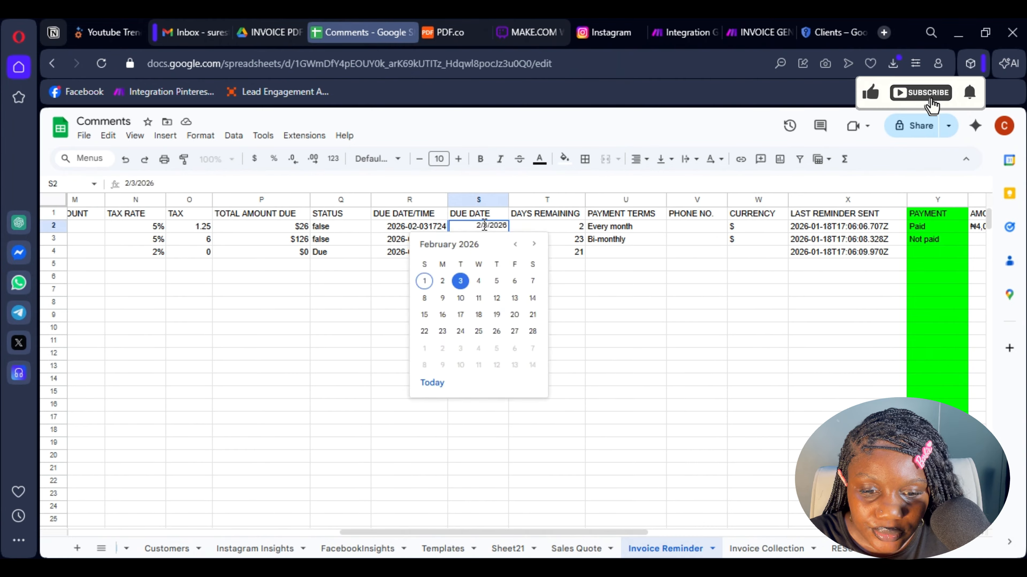
key(Escape)
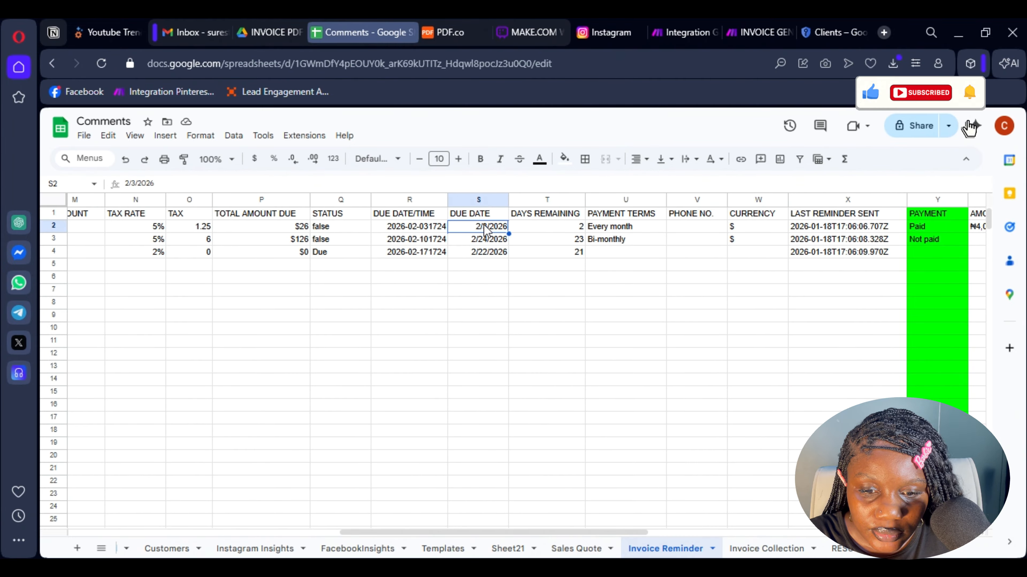
double_click(484, 225)
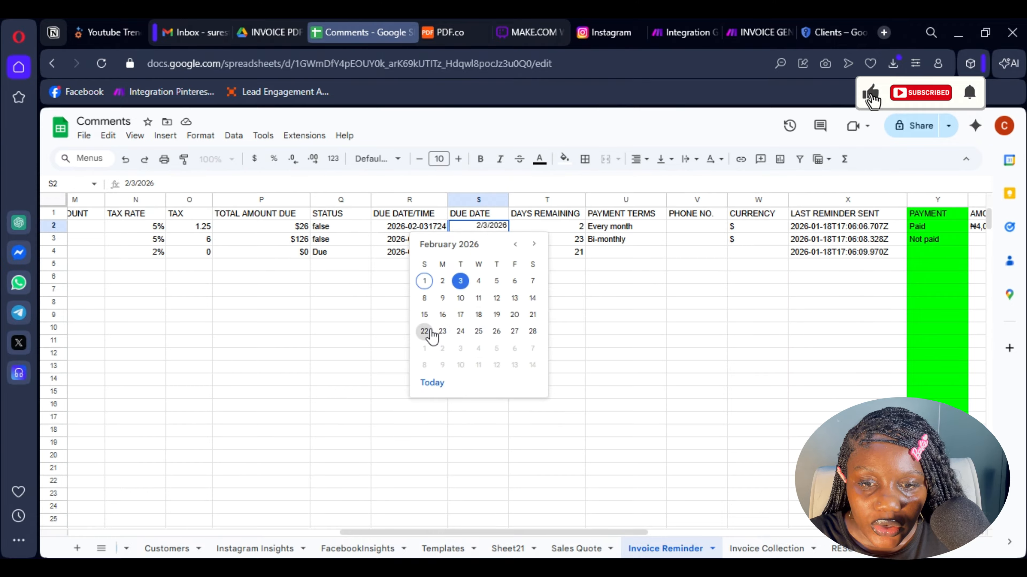
click(424, 331)
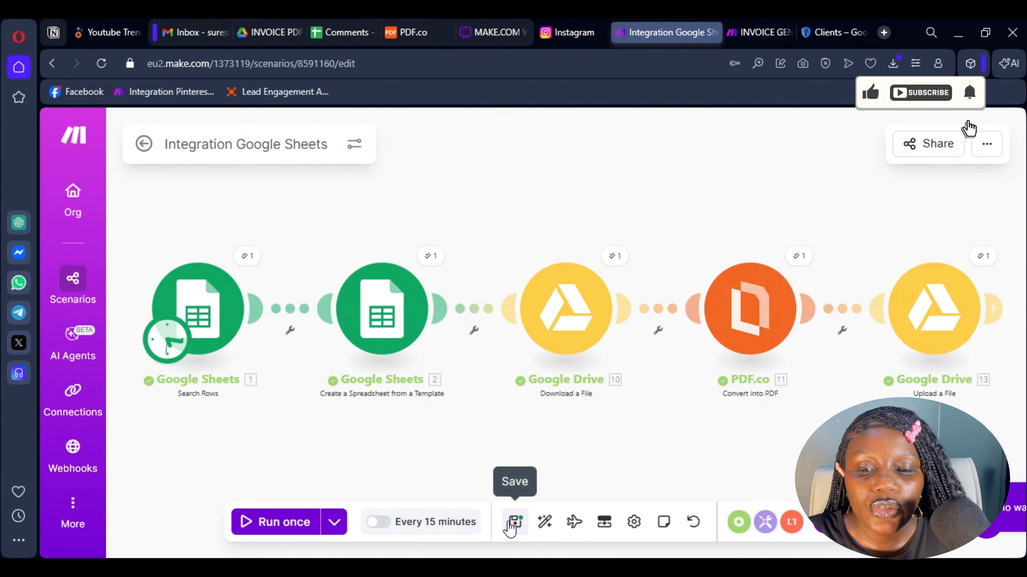
Save the invoice reminder scenario and run it once.
click(514, 521)
click(288, 513)
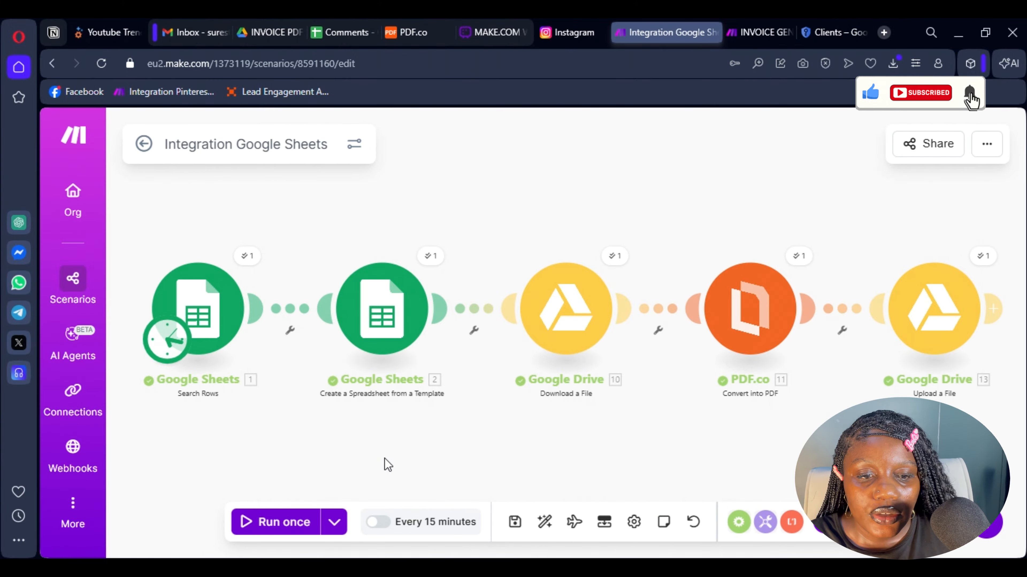
Switch to the INVOICE PDF folder in Google Drive, close the open invoice preview and open the newest invoice PDF.
click(282, 31)
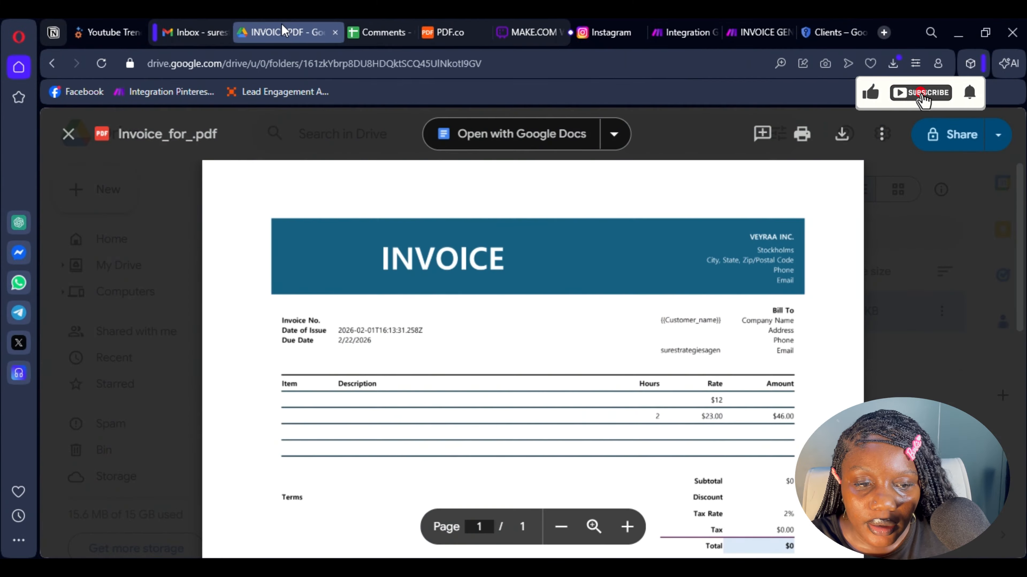
click(68, 136)
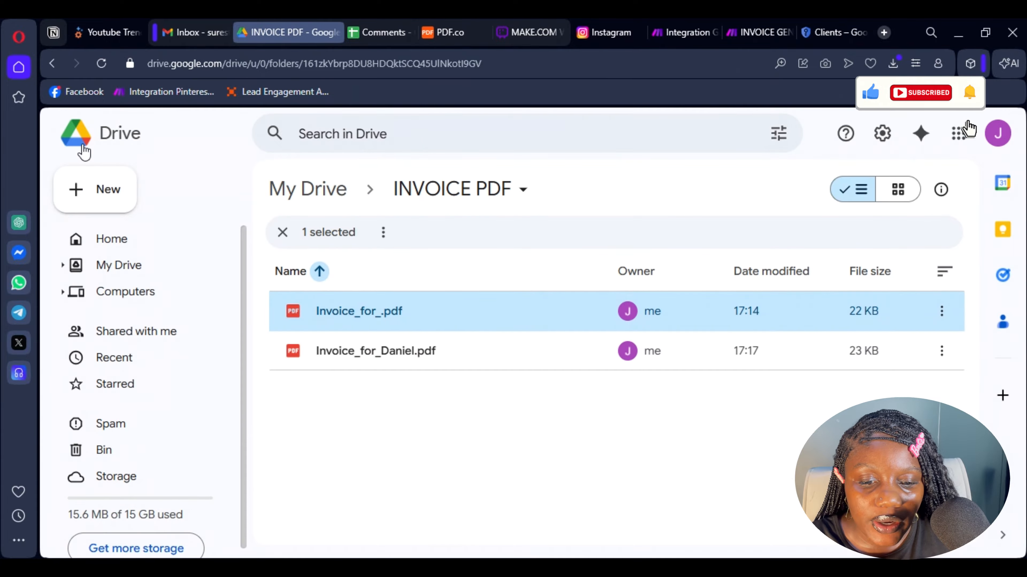
click(405, 358)
double_click(405, 356)
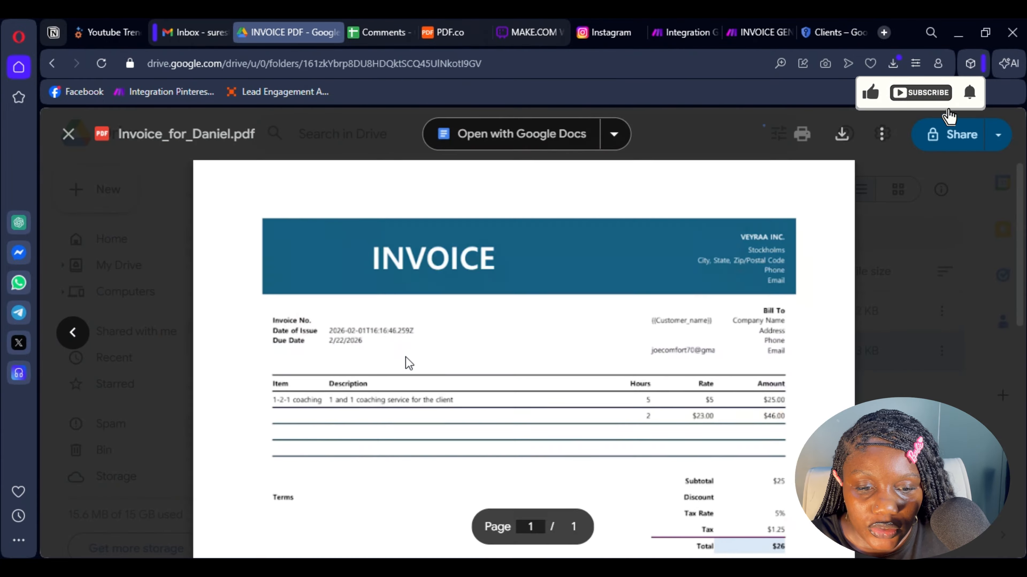
Examine the new invoice's dates, customer details, line items, tax and total, and return to the Make scenario.
scroll(340, 277, down, 5)
scroll(324, 295, up, 4)
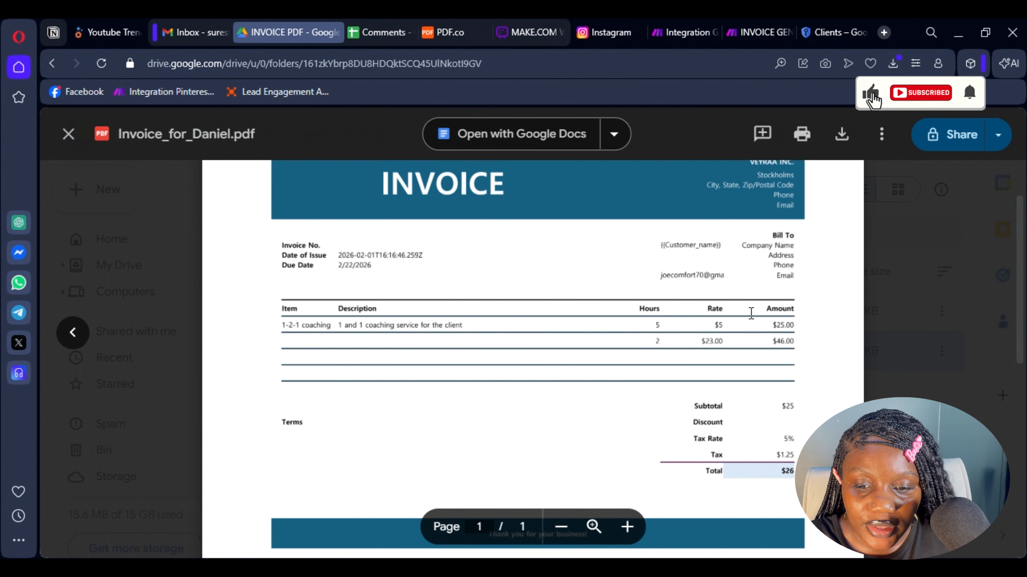
scroll(739, 340, down, 2)
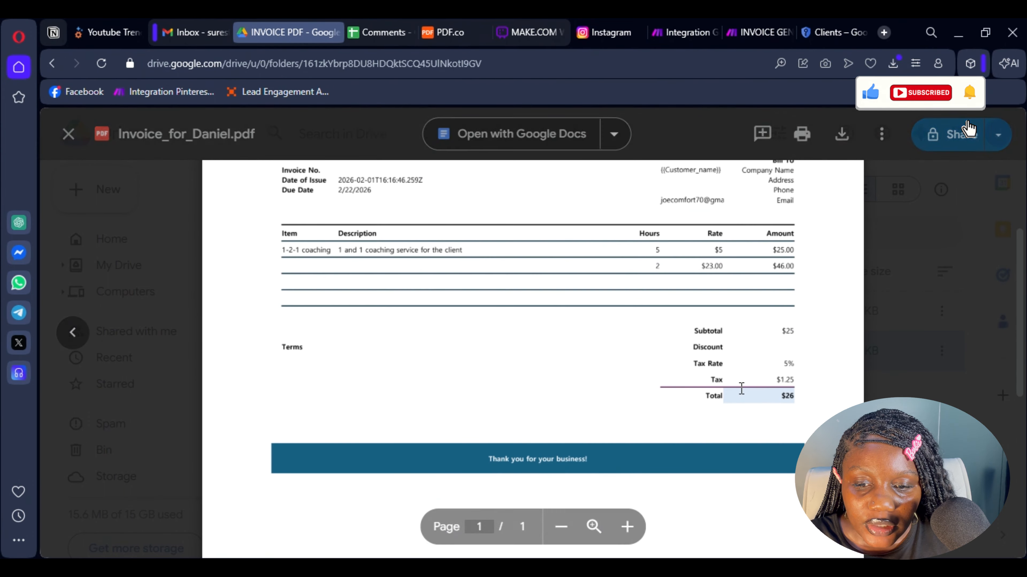
scroll(753, 403, down, 2)
scroll(788, 406, up, 3)
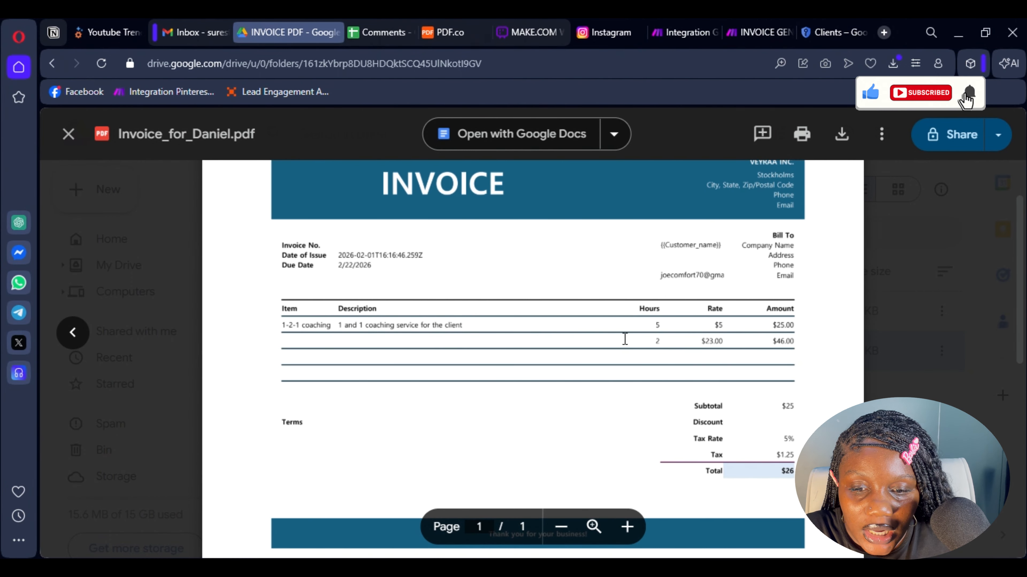
scroll(731, 425, down, 1)
scroll(621, 334, up, 2)
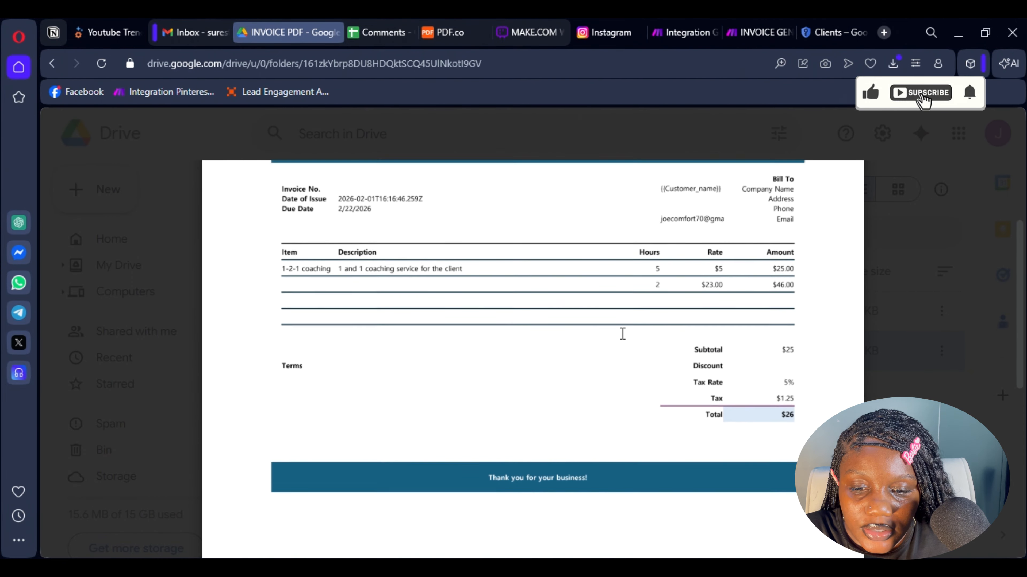
scroll(768, 436, down, 3)
scroll(754, 440, up, 4)
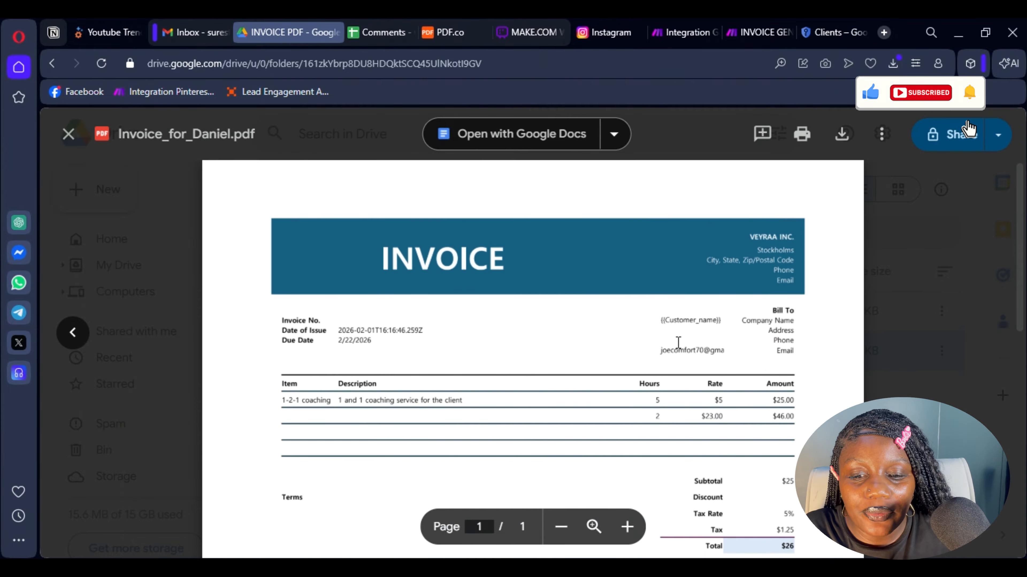
scroll(683, 340, down, 1)
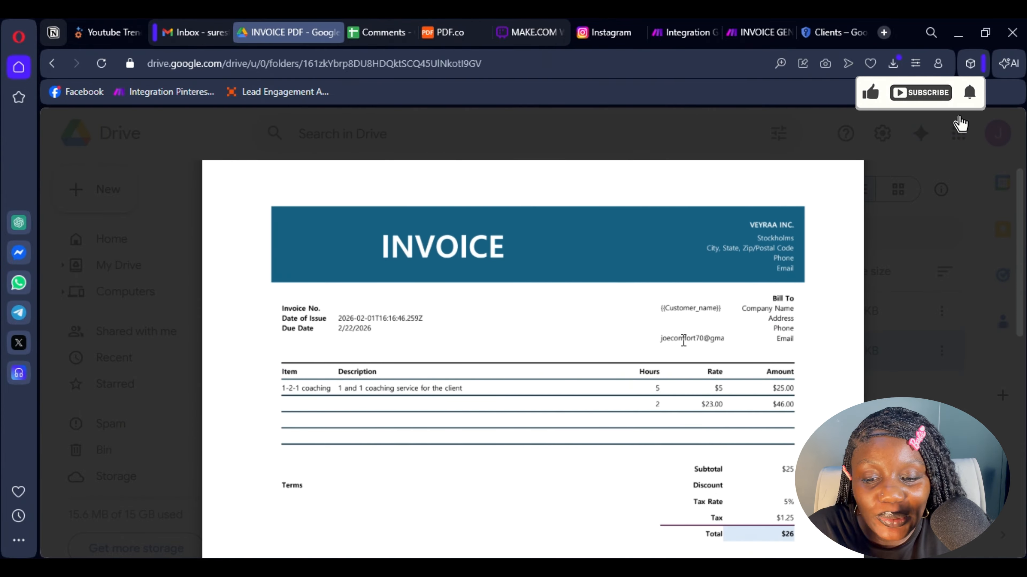
scroll(683, 340, down, 3)
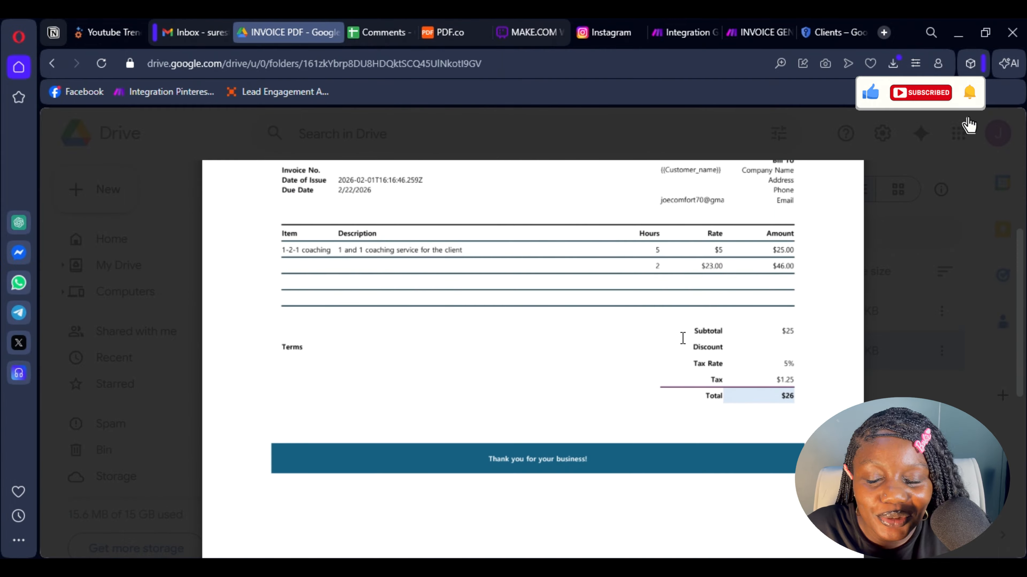
scroll(687, 316, up, 1)
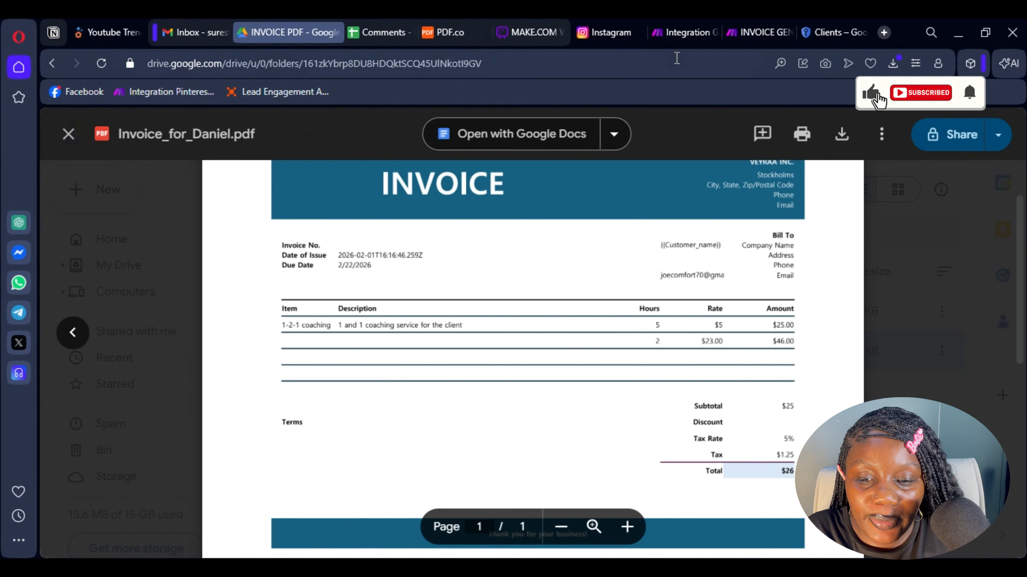
click(683, 33)
scroll(582, 453, down, 1)
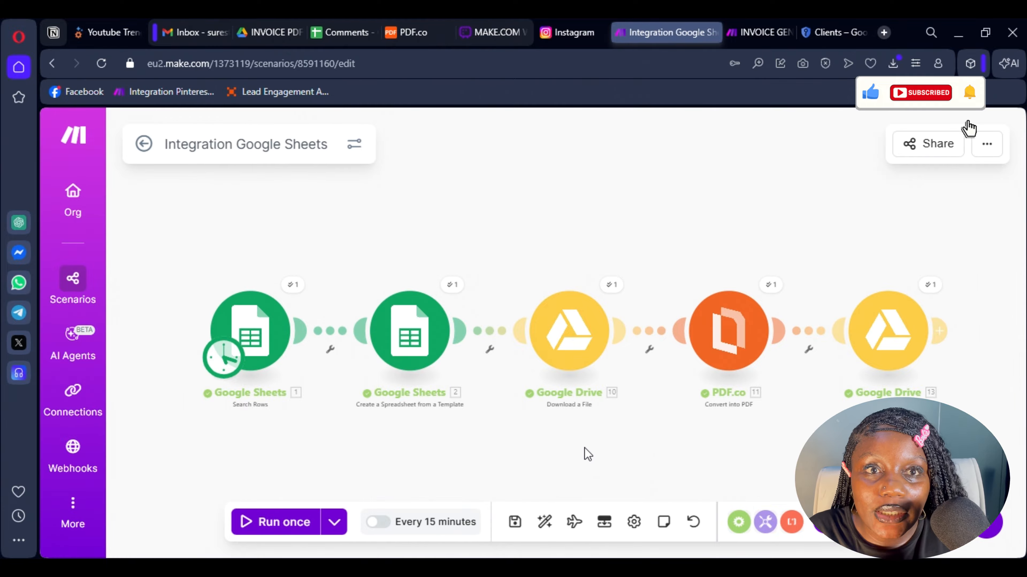